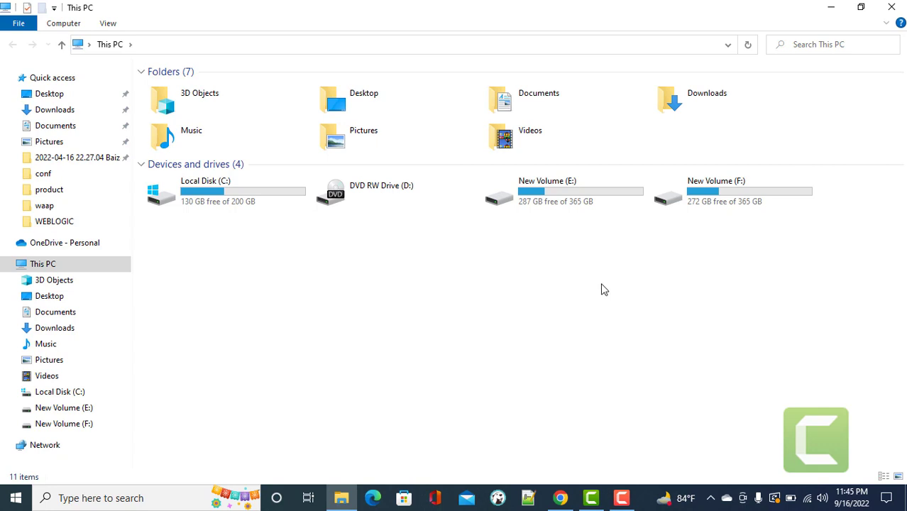
Browse the ords and apex folders in E:\apex22.2, then put apex22.2's name into edit mode.
{"action": "double_click", "coordinate": [571, 201]}
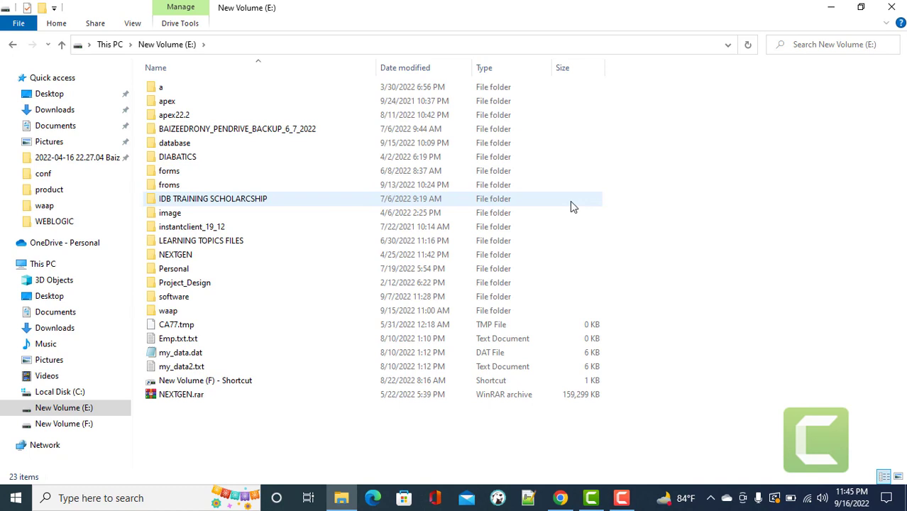
{"action": "double_click", "coordinate": [181, 116]}
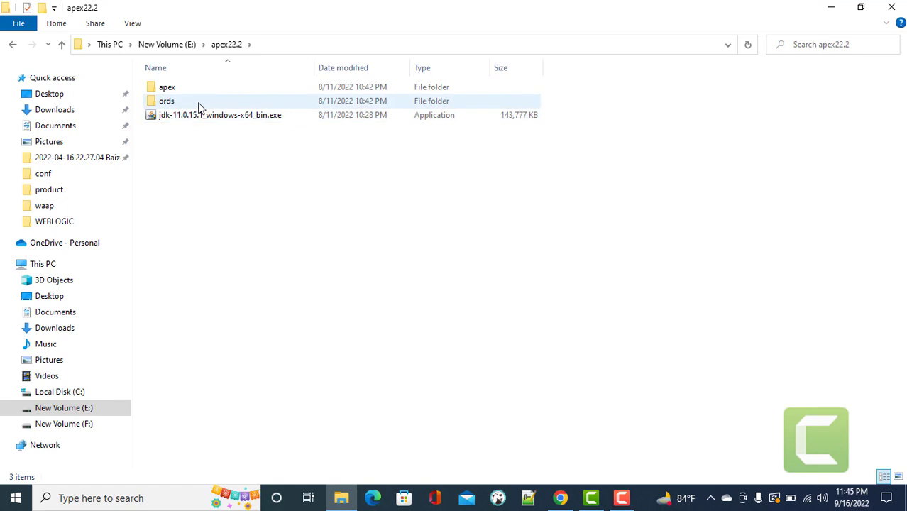
{"action": "double_click", "coordinate": [200, 104]}
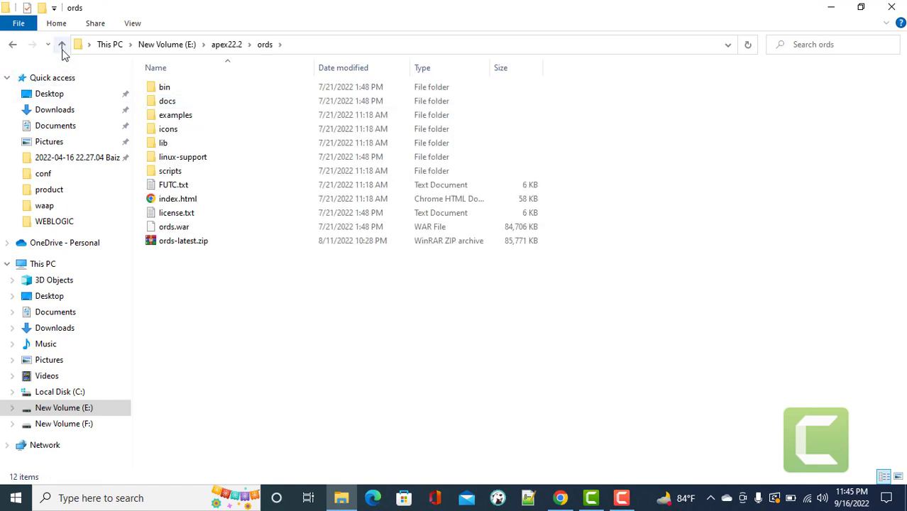
{"action": "left_click", "coordinate": [61, 44]}
{"action": "double_click", "coordinate": [171, 88]}
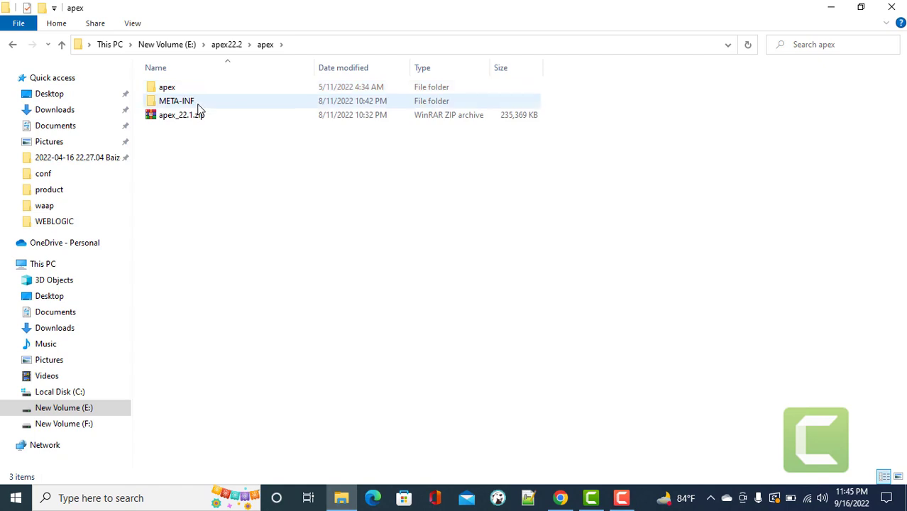
{"action": "left_click", "coordinate": [61, 44]}
{"action": "left_click", "coordinate": [61, 44]}
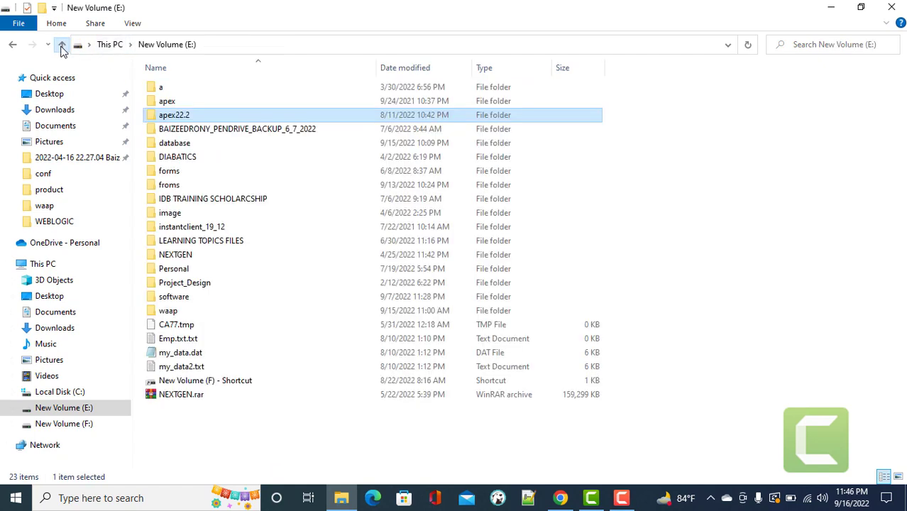
{"action": "left_click", "coordinate": [182, 120]}
{"action": "left_click", "coordinate": [193, 115]}
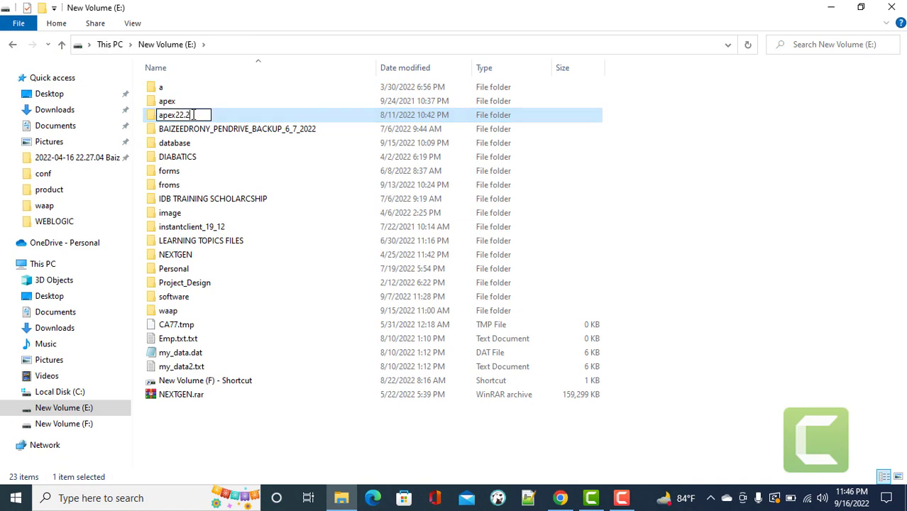
Rename the apex22.2 folder to apexsetup.
{"action": "key", "text": "BackSpace"}
{"action": "key", "text": "BackSpace"}
{"action": "key", "text": "BackSpace"}
{"action": "key", "text": "BackSpace"}
{"action": "type", "text": "setup"}
{"action": "key", "text": "Return"}
Check ords-latest.zip in apexsetup\ords, then open the apex folder holding apex_22.1.zip.
{"action": "double_click", "coordinate": [203, 119]}
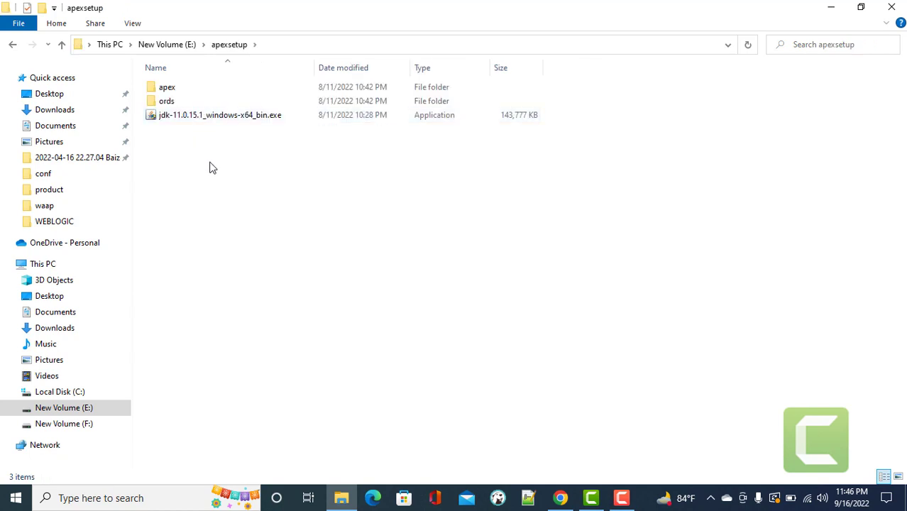
{"action": "double_click", "coordinate": [190, 101]}
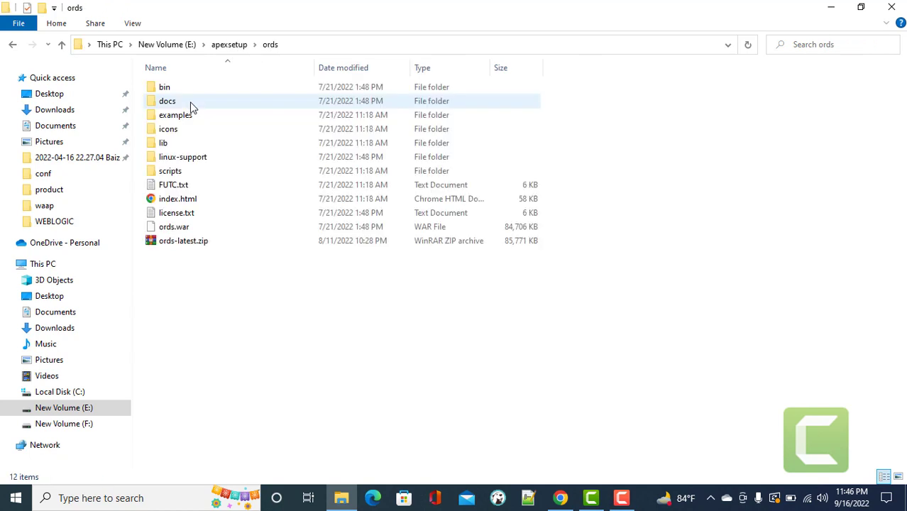
{"action": "left_click", "coordinate": [192, 247]}
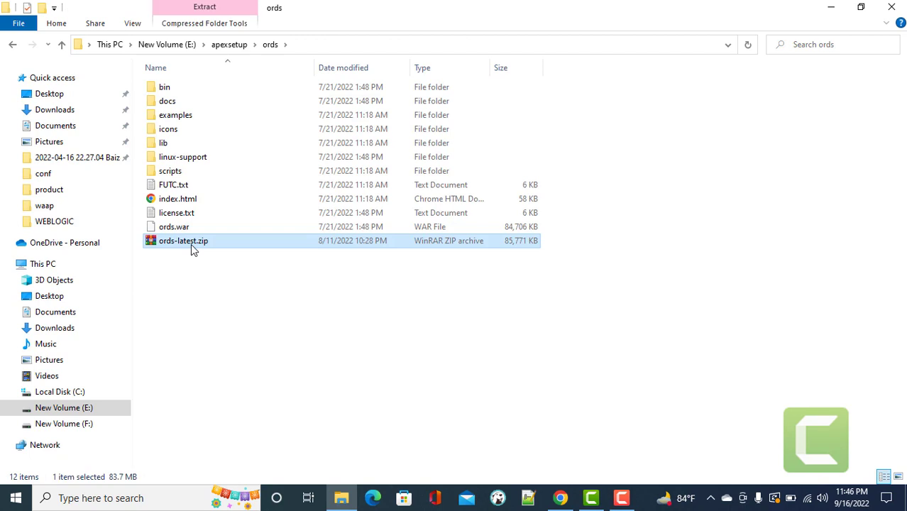
{"action": "left_click", "coordinate": [62, 44]}
{"action": "left_click", "coordinate": [172, 93]}
{"action": "double_click", "coordinate": [172, 93]}
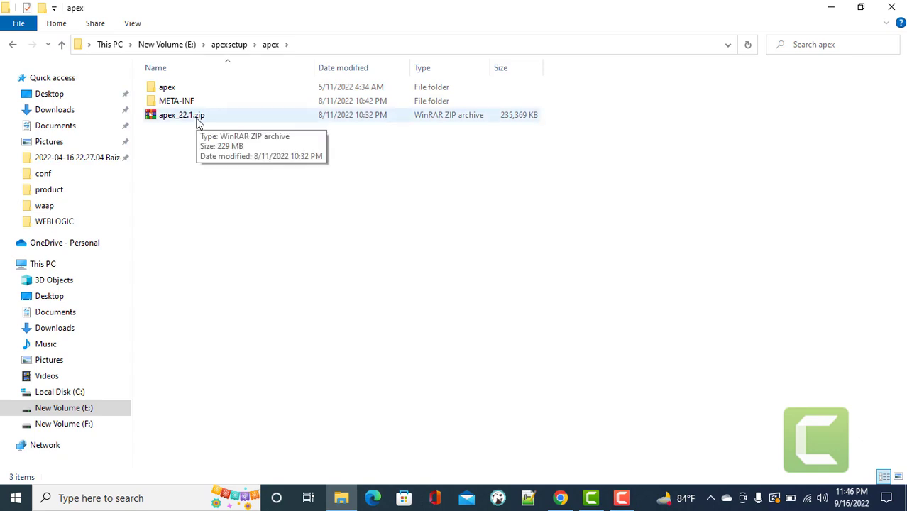
Launch Command Prompt as administrator from a Start menu search for cmd.
{"action": "left_click", "coordinate": [17, 500]}
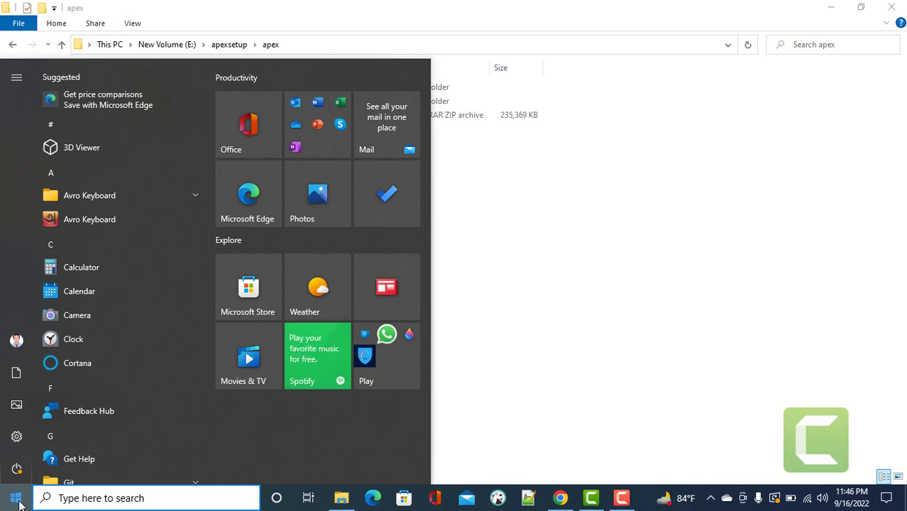
{"action": "type", "text": "cmd"}
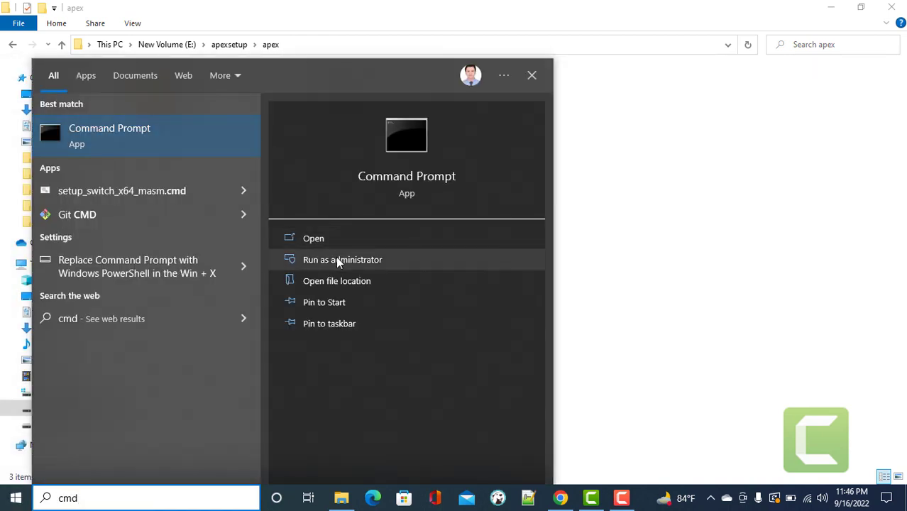
{"action": "left_click", "coordinate": [337, 261]}
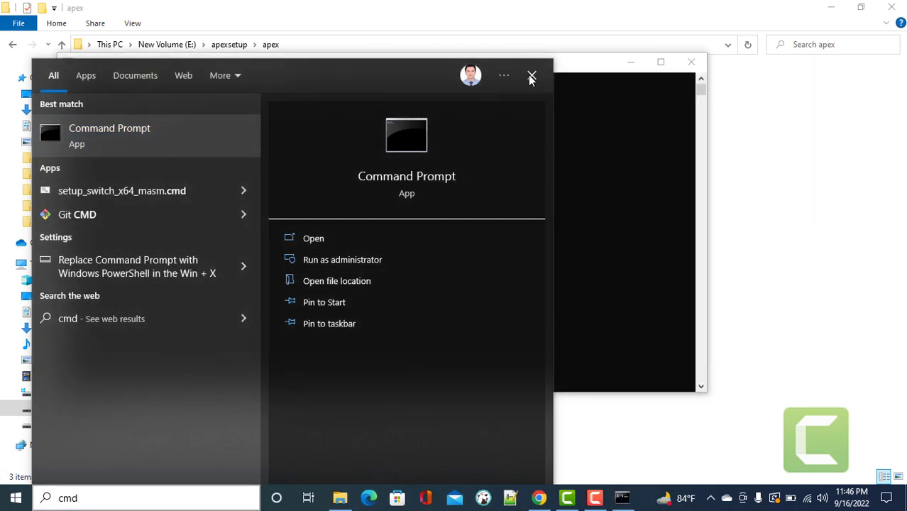
{"action": "left_click", "coordinate": [530, 75]}
{"action": "left_click_drag", "start_coordinate": [356, 66], "coordinate": [477, 144]}
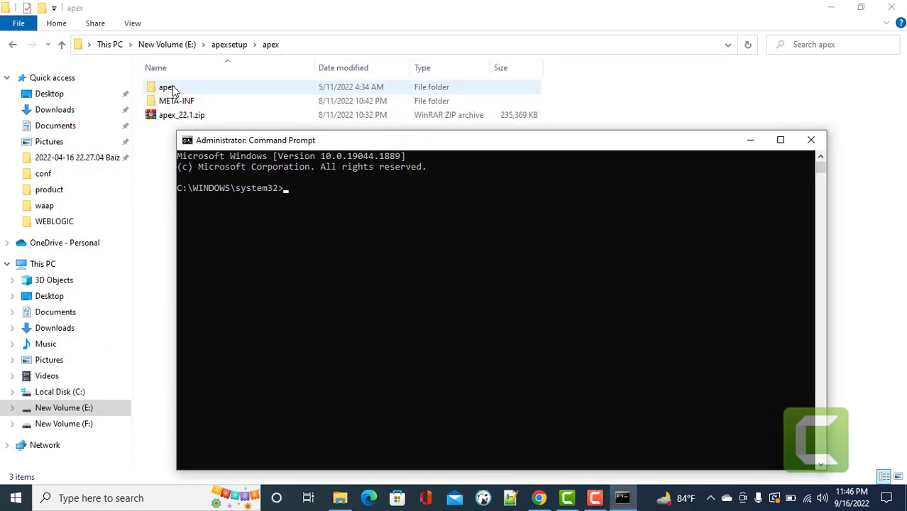
Change the console's working directory to E:\apexsetup\apex\apex using the copied Explorer path.
{"action": "left_click", "coordinate": [171, 89]}
{"action": "double_click", "coordinate": [171, 89]}
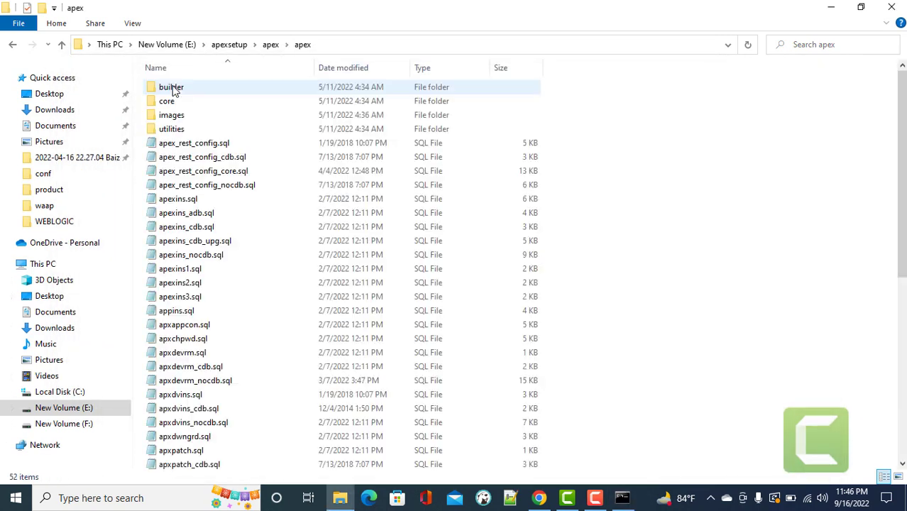
{"action": "left_click", "coordinate": [329, 44]}
{"action": "key", "text": "ctrl+c"}
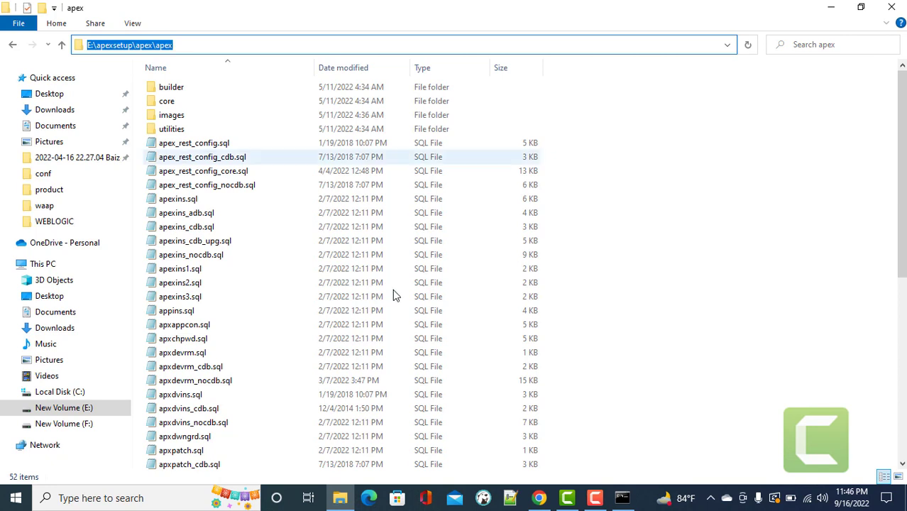
{"action": "left_click", "coordinate": [623, 498]}
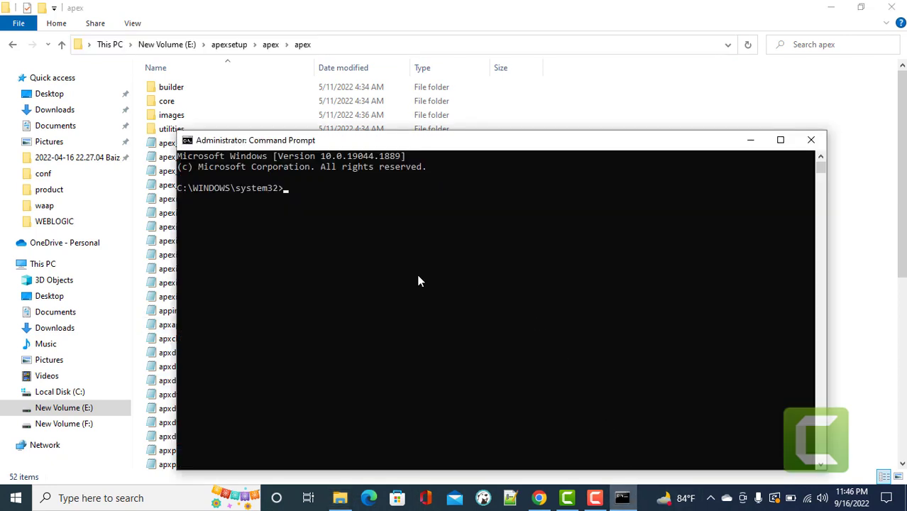
{"action": "type", "text": "cd"}
{"action": "key", "text": "ctrl+v"}
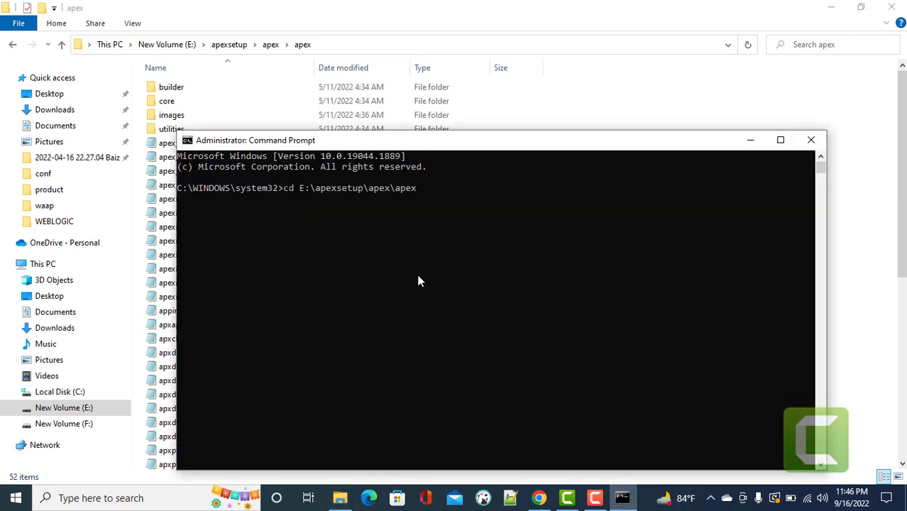
{"action": "key", "text": "Return"}
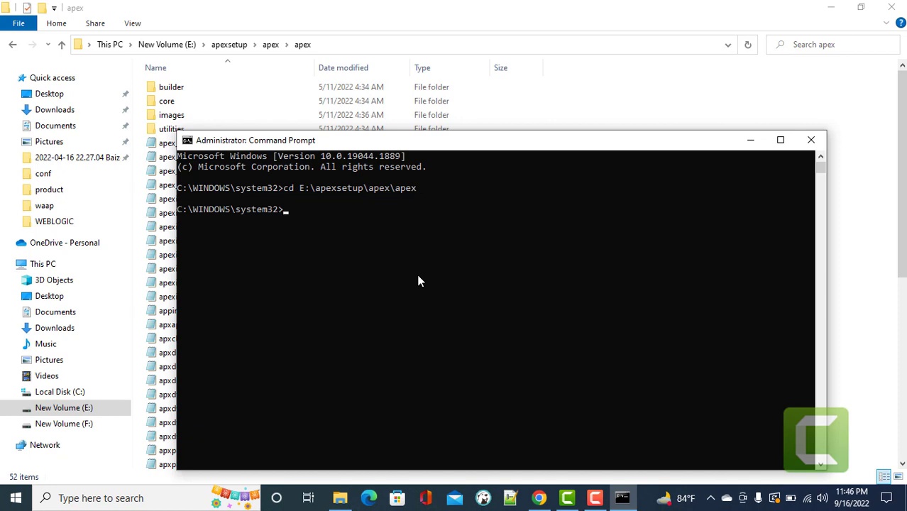
{"action": "type", "text": "E:"}
{"action": "key", "text": "Return"}
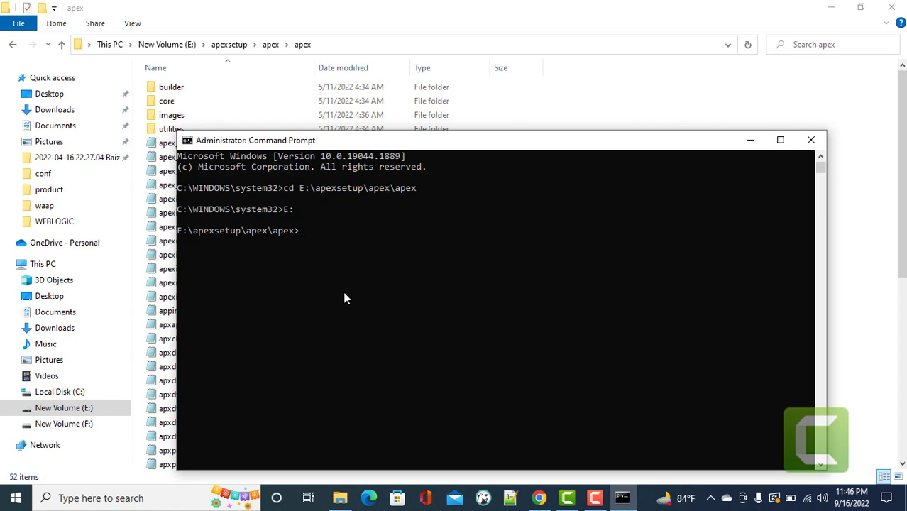
Start SQL*Plus and connect to the Oracle 19c database as sys as sysdba.
{"action": "type", "text": "sqlpus"}
{"action": "key", "text": "Return"}
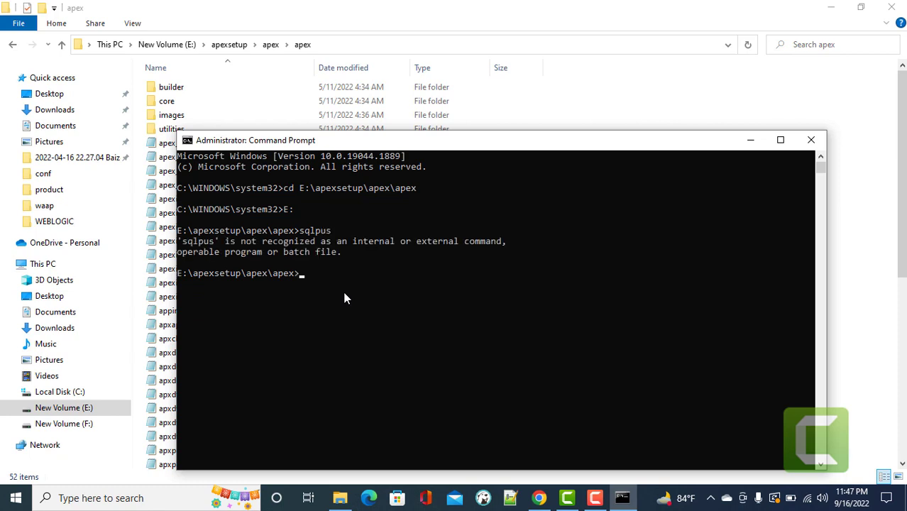
{"action": "type", "text": "sqlplus"}
{"action": "key", "text": "Return"}
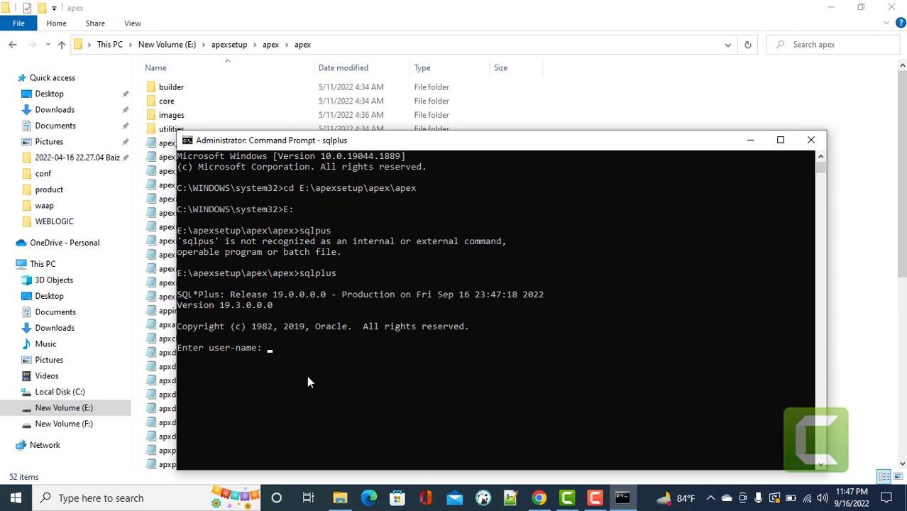
{"action": "type", "text": "sys as sysdba"}
{"action": "key", "text": "Return"}
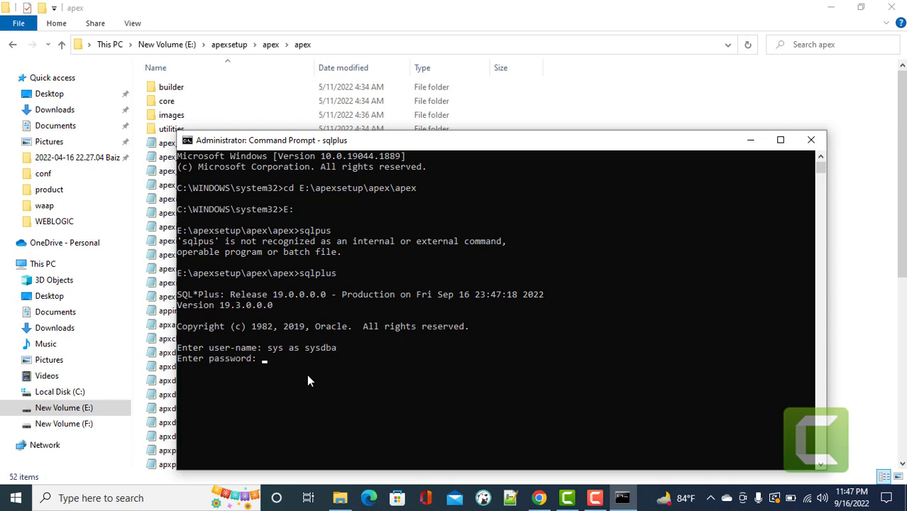
{"action": "key", "text": "Return"}
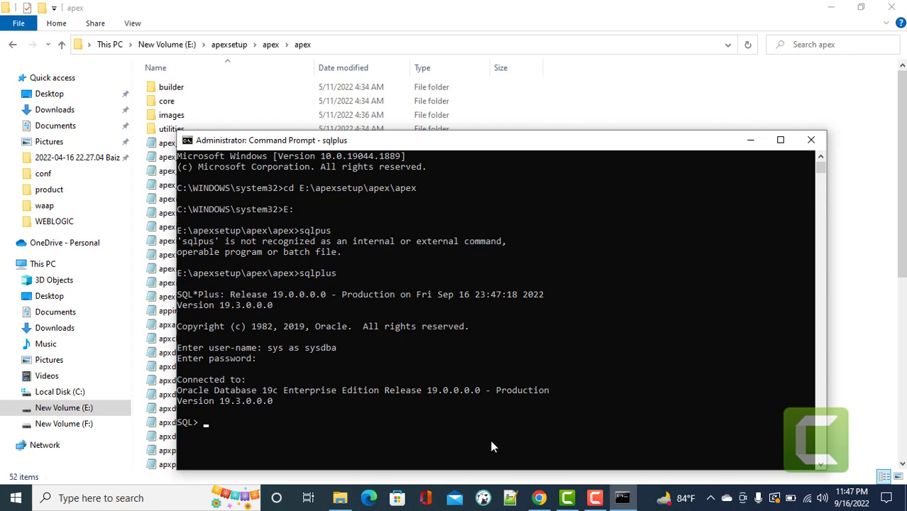
Open the Oracle Apex 21.1 installation post from the blog homepage in a new Chrome tab.
{"action": "left_click", "coordinate": [539, 497]}
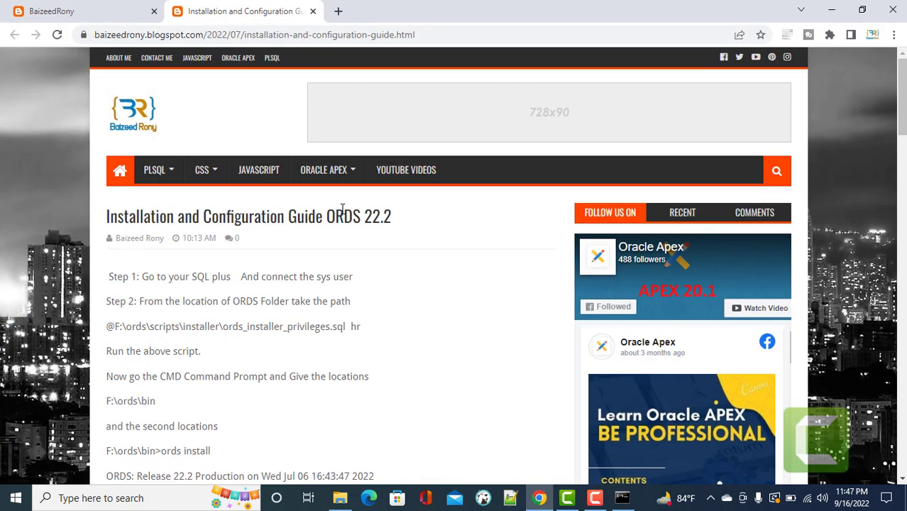
{"action": "scroll", "coordinate": [207, 227], "scroll_direction": "down", "scroll_amount": 3}
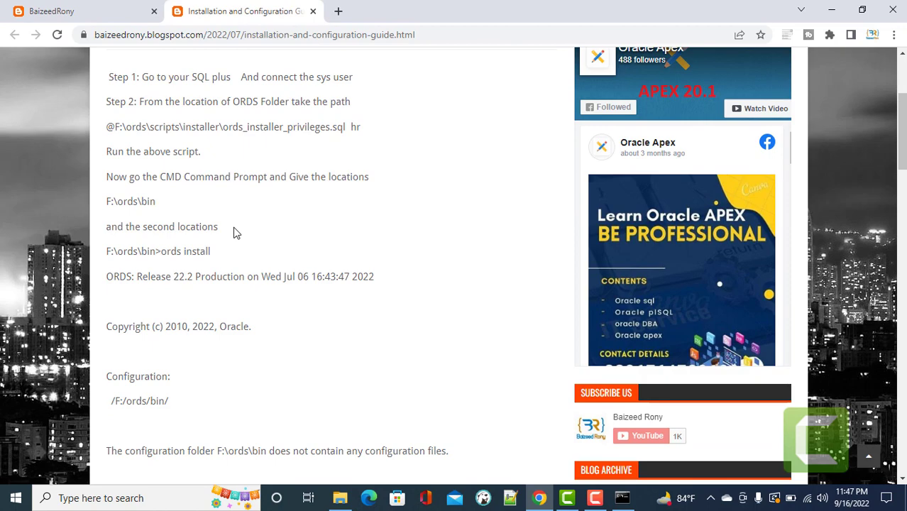
{"action": "scroll", "coordinate": [234, 232], "scroll_direction": "up", "scroll_amount": 3}
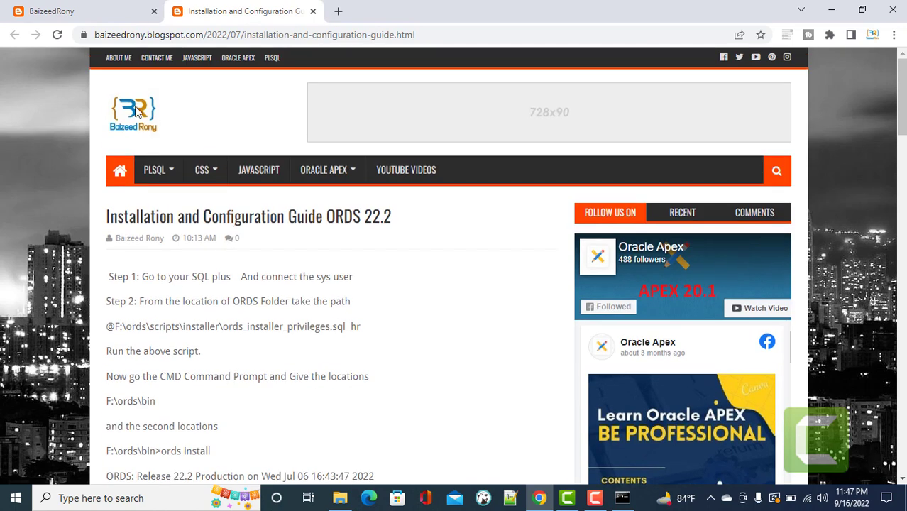
{"action": "left_click", "coordinate": [56, 10]}
{"action": "scroll", "coordinate": [506, 337], "scroll_direction": "up", "scroll_amount": 5}
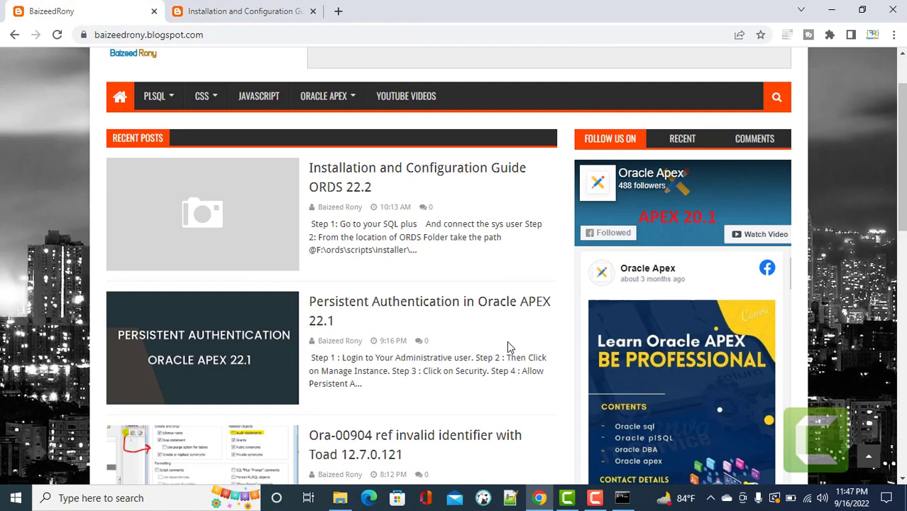
{"action": "scroll", "coordinate": [476, 293], "scroll_direction": "down", "scroll_amount": 3}
{"action": "scroll", "coordinate": [475, 295], "scroll_direction": "down", "scroll_amount": 4}
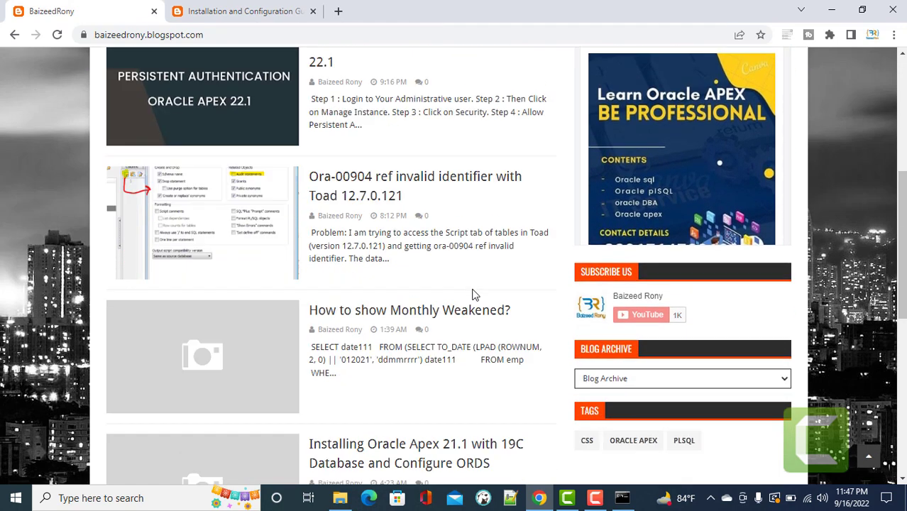
{"action": "right_click", "coordinate": [451, 314]}
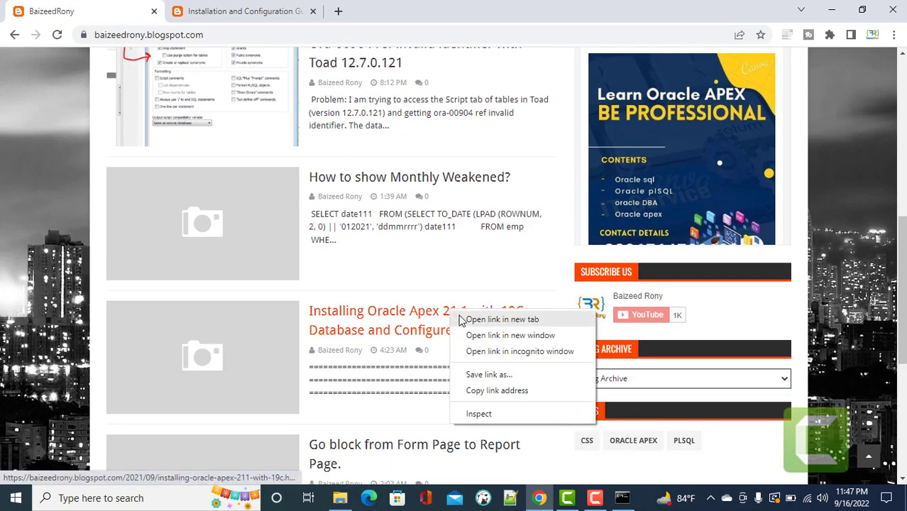
{"action": "left_click", "coordinate": [489, 318]}
{"action": "left_click", "coordinate": [395, 12]}
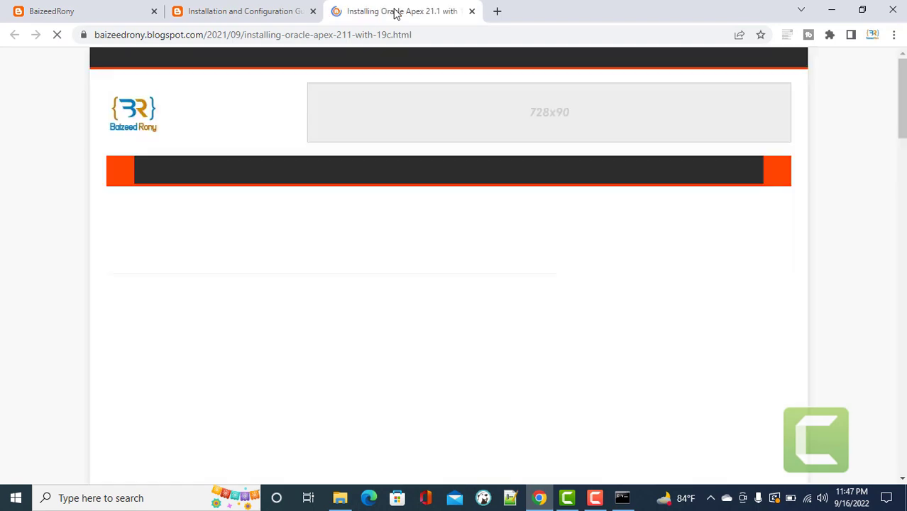
{"action": "scroll", "coordinate": [385, 247], "scroll_direction": "down", "scroll_amount": 3}
{"action": "scroll", "coordinate": [385, 247], "scroll_direction": "down", "scroll_amount": 2}
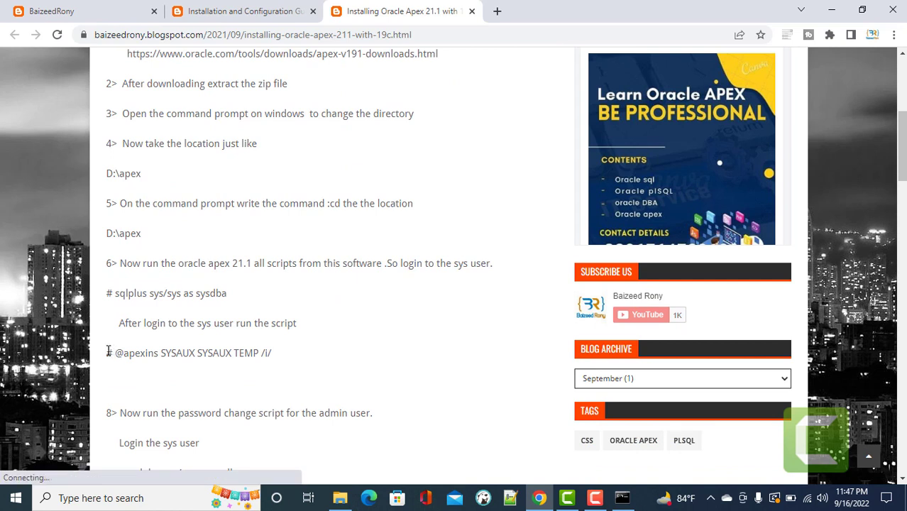
{"action": "left_click_drag", "start_coordinate": [108, 352], "coordinate": [273, 353]}
{"action": "key", "text": "ctrl+c"}
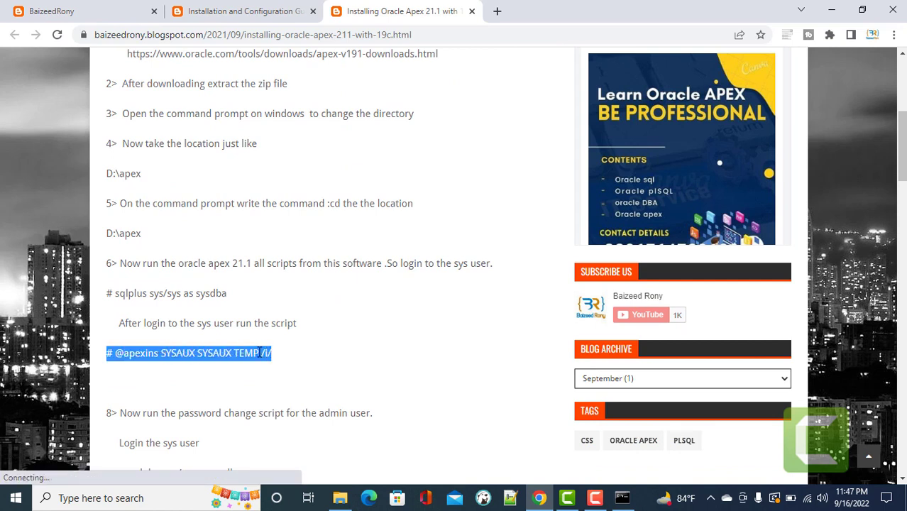
{"action": "right_click", "coordinate": [259, 352]}
{"action": "left_click", "coordinate": [278, 361]}
{"action": "left_click", "coordinate": [621, 497]}
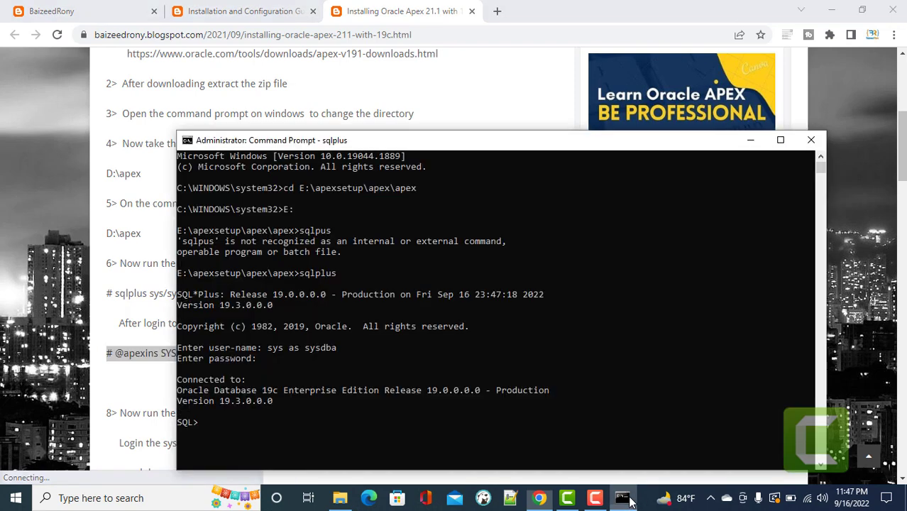
{"action": "right_click", "coordinate": [493, 395]}
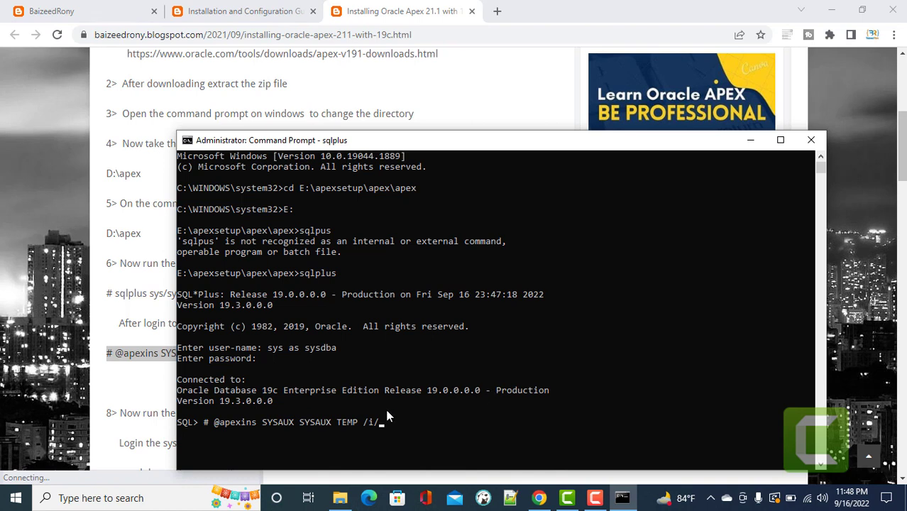
{"action": "key", "text": "Left"}
{"action": "key", "text": "Left"}
{"action": "key", "text": "Left"}
{"action": "key", "text": "Left"}
{"action": "key", "text": "Left"}
{"action": "key", "text": "Left"}
{"action": "key", "text": "Left"}
{"action": "key", "text": "Left"}
{"action": "key", "text": "Left"}
{"action": "key", "text": "Left"}
{"action": "key", "text": "Left"}
{"action": "key", "text": "Left"}
{"action": "key", "text": "Left"}
{"action": "key", "text": "Left"}
{"action": "key", "text": "Left"}
{"action": "key", "text": "Left"}
{"action": "key", "text": "Left"}
{"action": "key", "text": "Left"}
{"action": "key", "text": "Left"}
{"action": "key", "text": "Left"}
{"action": "key", "text": "Left"}
{"action": "key", "text": "Left"}
{"action": "key", "text": "BackSpace"}
{"action": "key", "text": "BackSpace"}
{"action": "key", "text": "Return"}
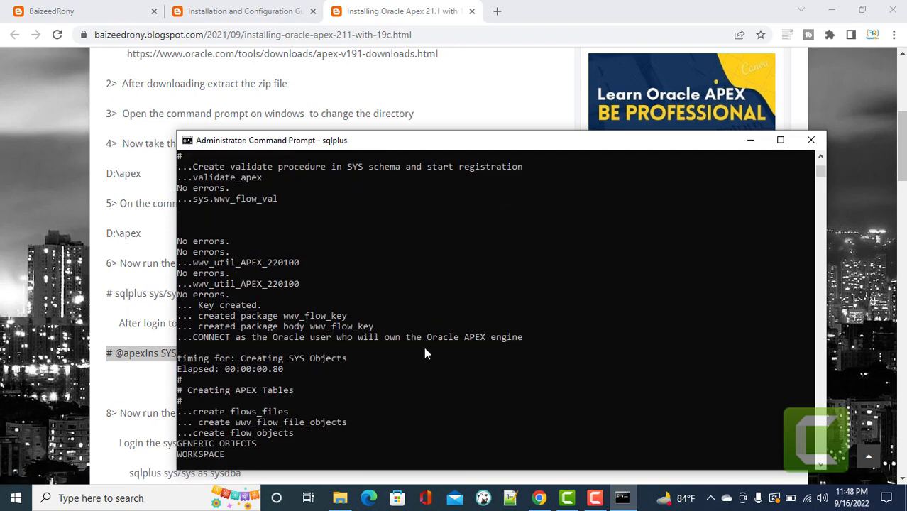
{"action": "left_click", "coordinate": [595, 498]}
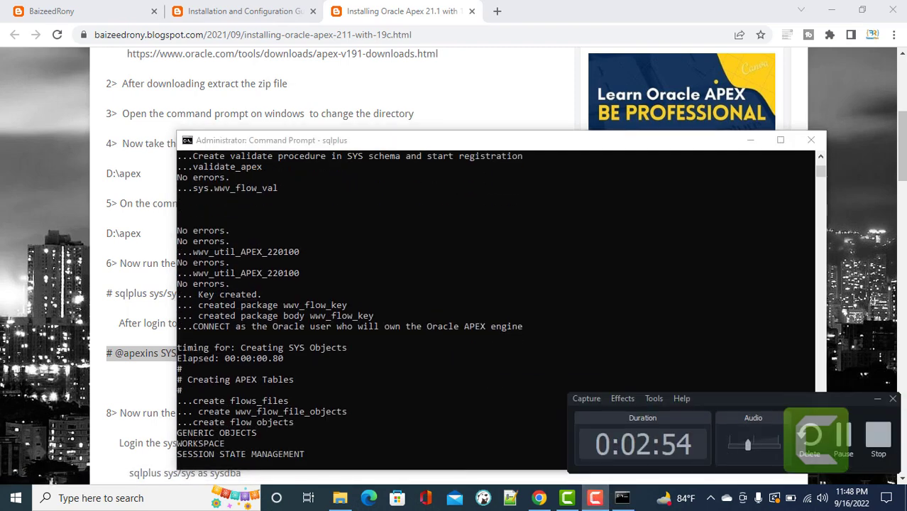
{"action": "left_click", "coordinate": [843, 437]}
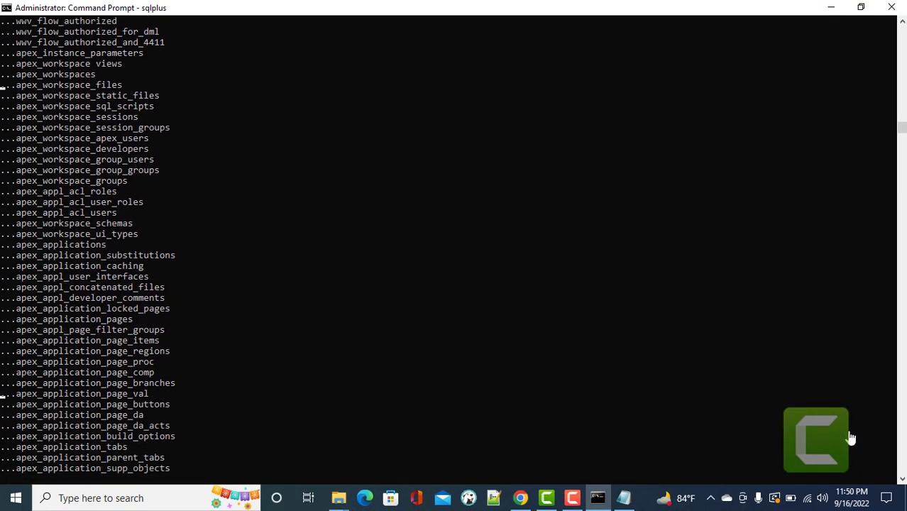
{"action": "left_click", "coordinate": [576, 499]}
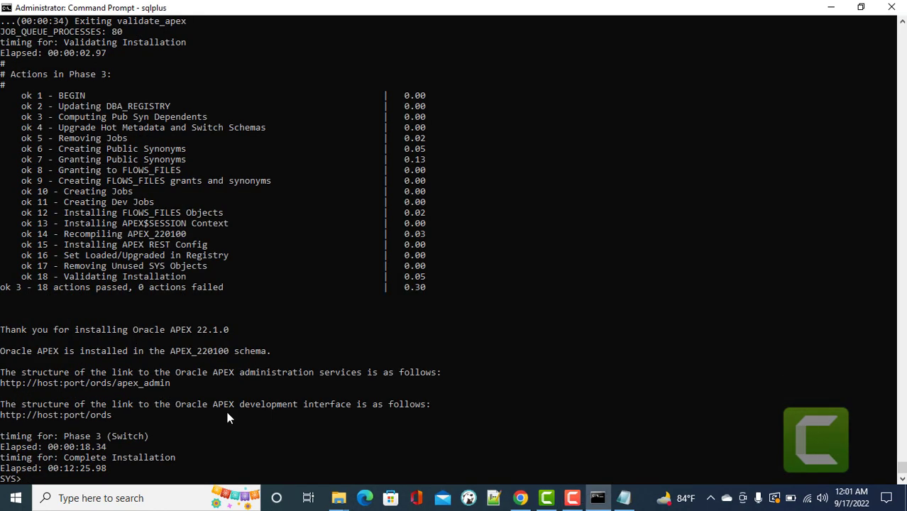
{"action": "left_click", "coordinate": [520, 499]}
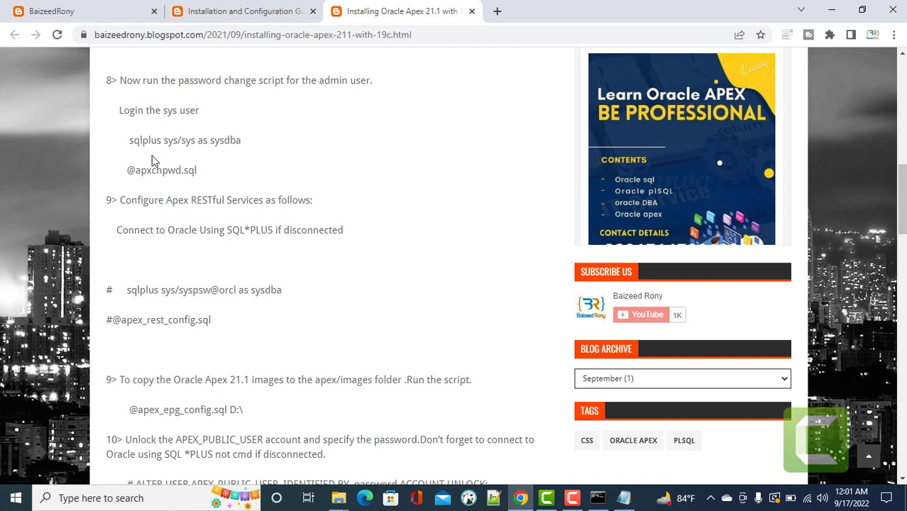
{"action": "left_click_drag", "start_coordinate": [126, 171], "coordinate": [198, 174]}
{"action": "key", "text": "ctrl+c"}
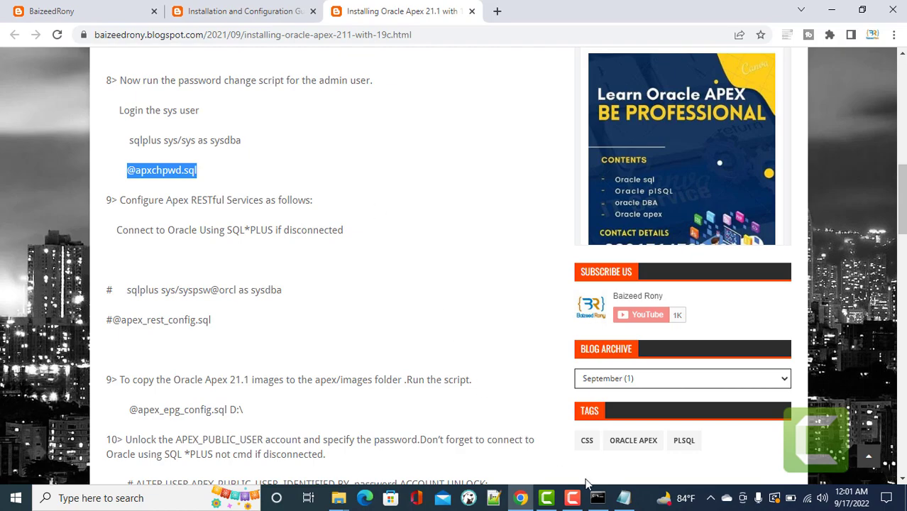
{"action": "left_click", "coordinate": [597, 497]}
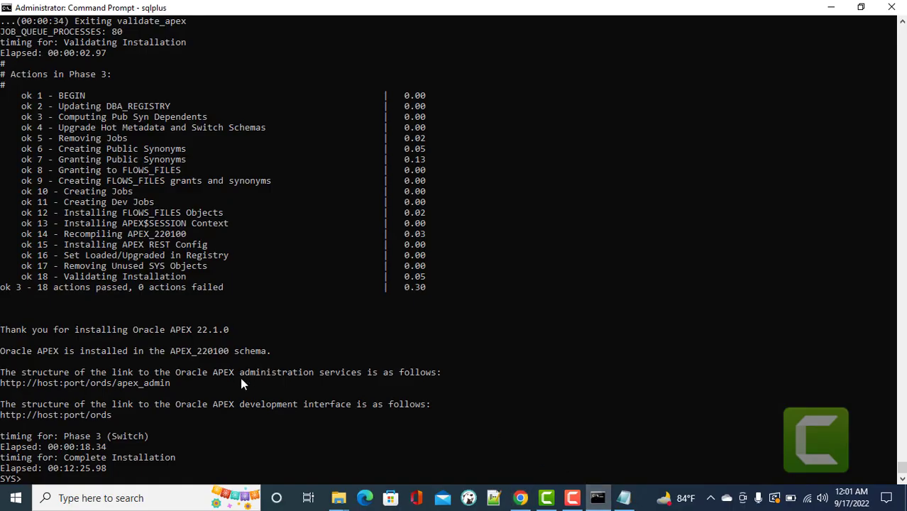
{"action": "key", "text": "ctrl+v"}
{"action": "key", "text": "Return"}
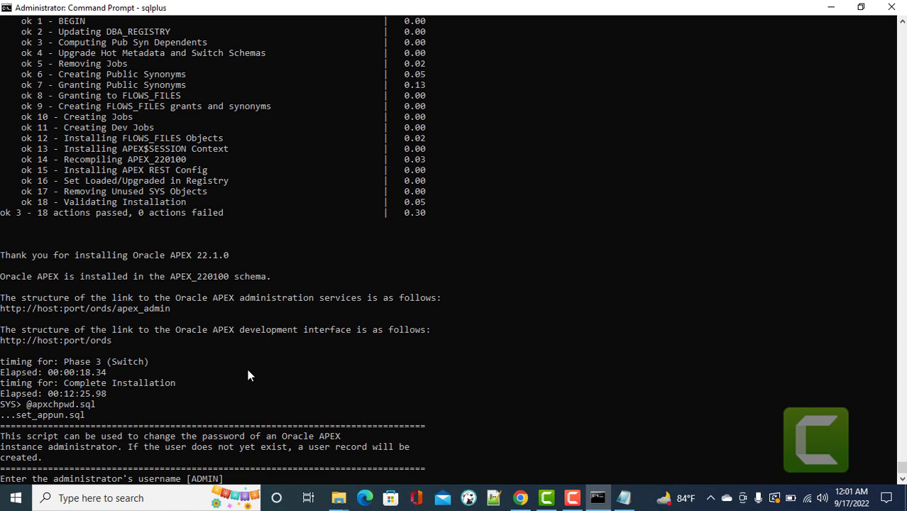
{"action": "key", "text": "Return"}
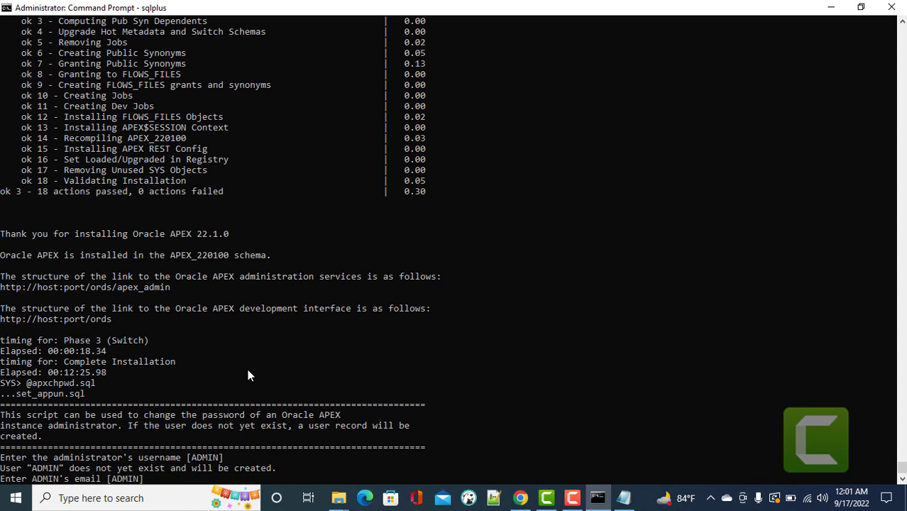
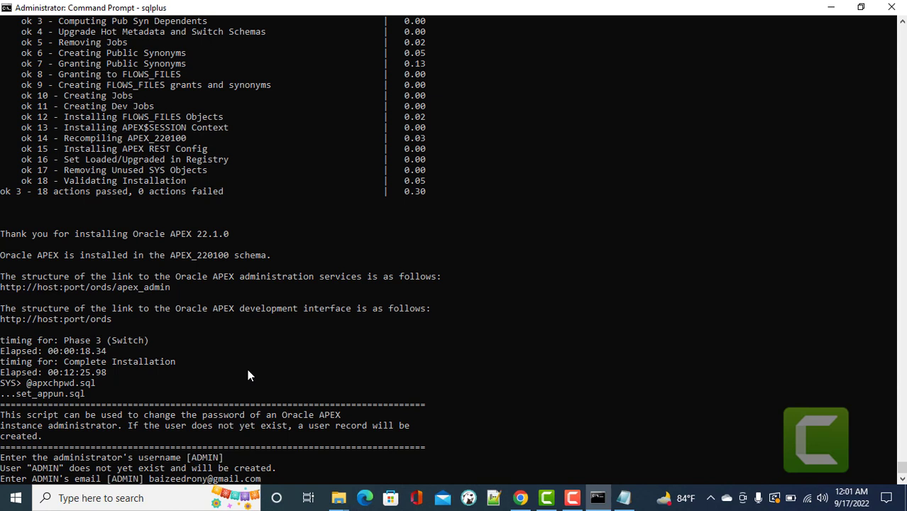
{"action": "key", "text": "Return"}
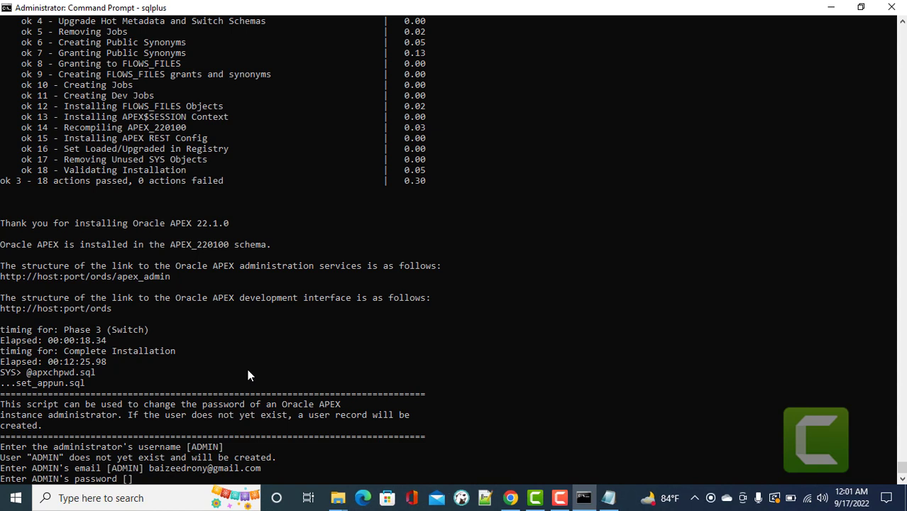
{"action": "scroll", "coordinate": [248, 374], "scroll_direction": "down", "scroll_amount": 1}
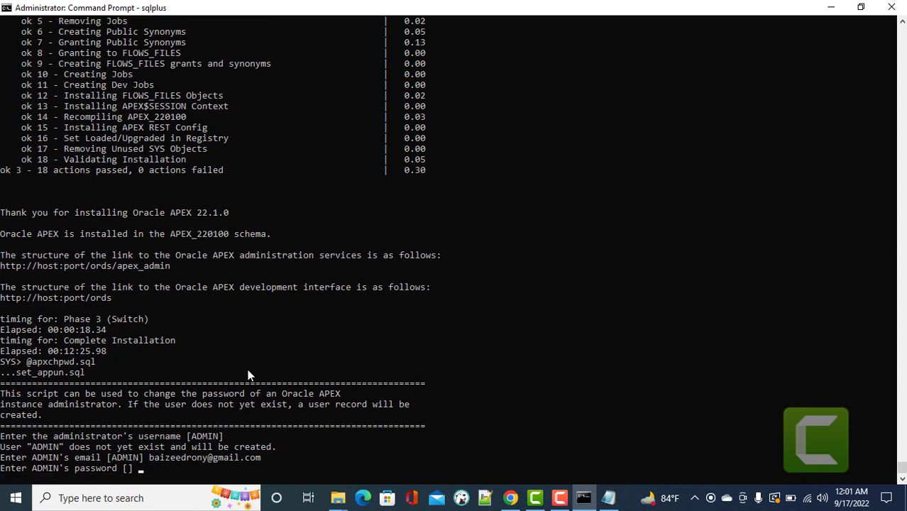
{"action": "key", "text": "Return"}
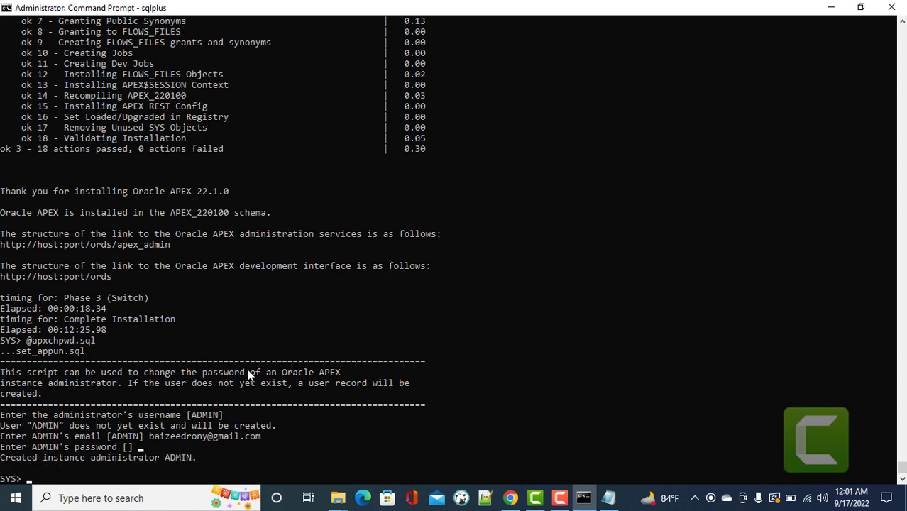
{"action": "left_click", "coordinate": [511, 498]}
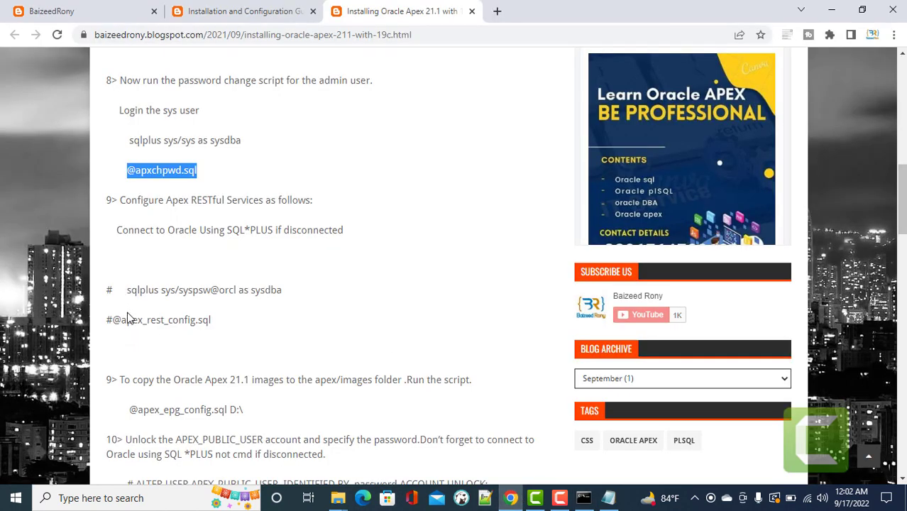
{"action": "left_click", "coordinate": [212, 321]}
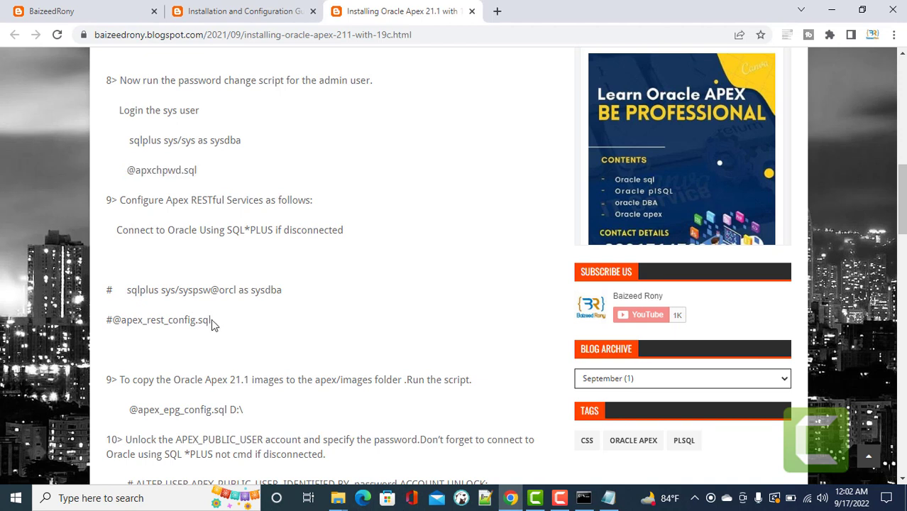
{"action": "left_click_drag", "start_coordinate": [205, 320], "coordinate": [114, 324]}
{"action": "right_click", "coordinate": [115, 324]}
{"action": "left_click", "coordinate": [138, 332]}
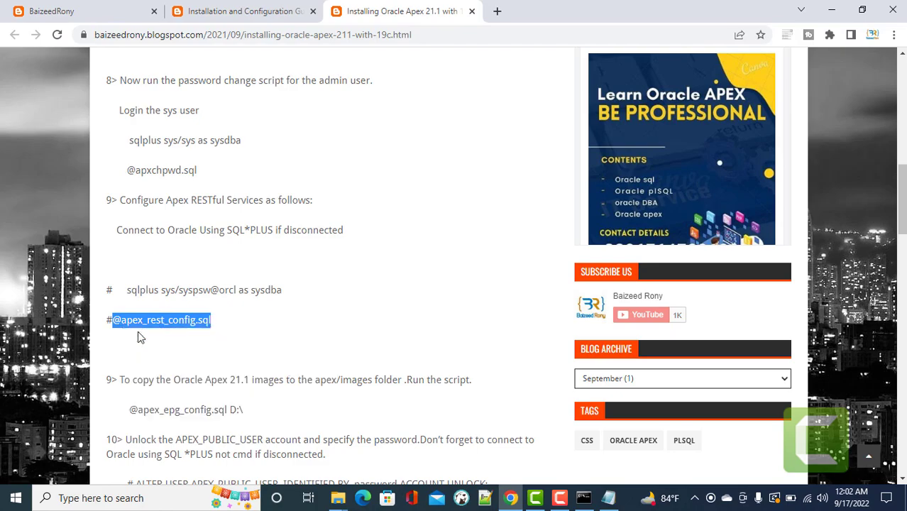
{"action": "left_click", "coordinate": [583, 498]}
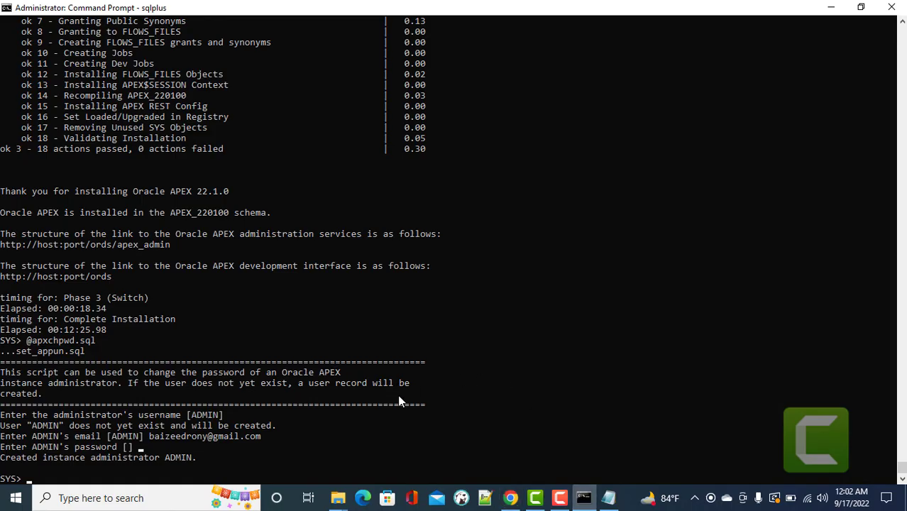
{"action": "right_click", "coordinate": [393, 416]}
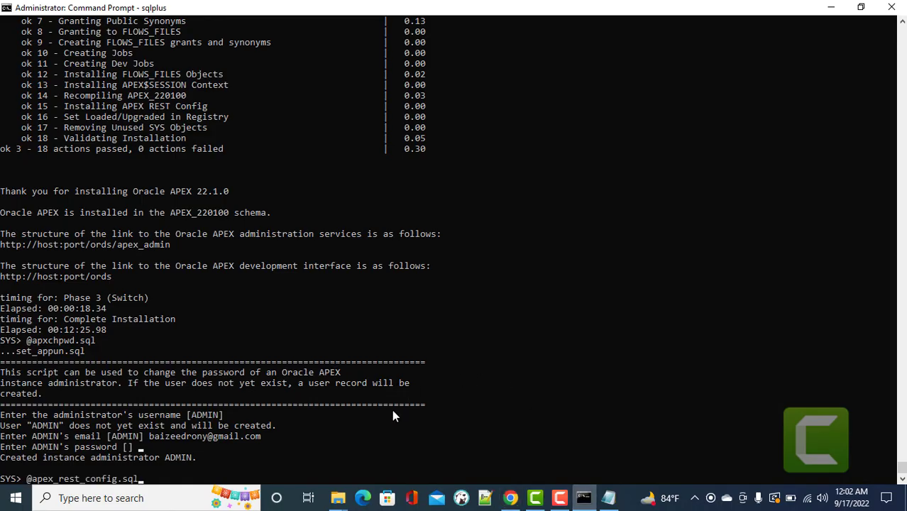
{"action": "key", "text": "Return"}
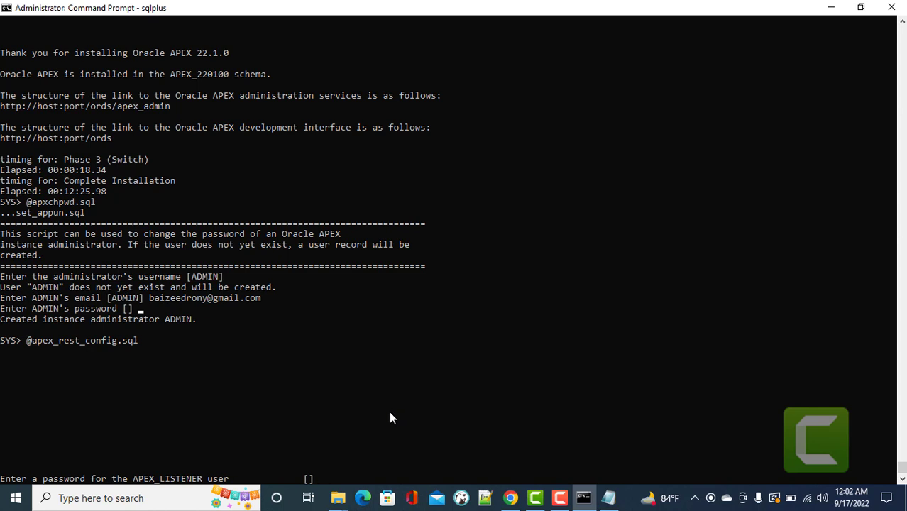
{"action": "key", "text": "Return"}
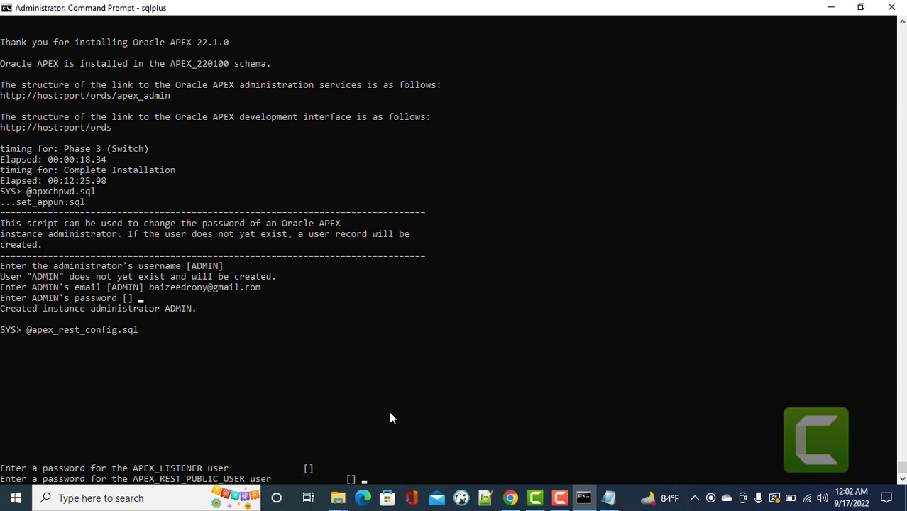
{"action": "key", "text": "Return"}
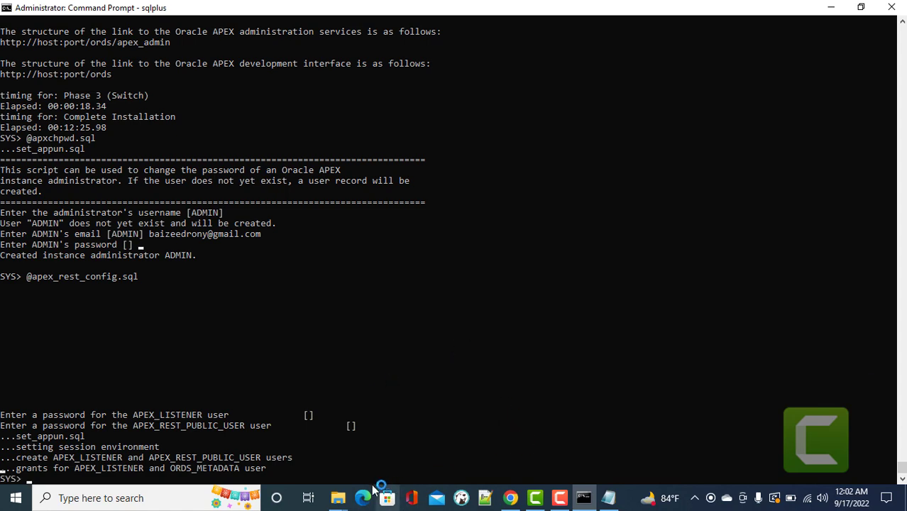
Copy the apex images folder into E:\apexsetup\ords, starting the 17,554-item copy.
{"action": "mouse_move", "coordinate": [343, 501]}
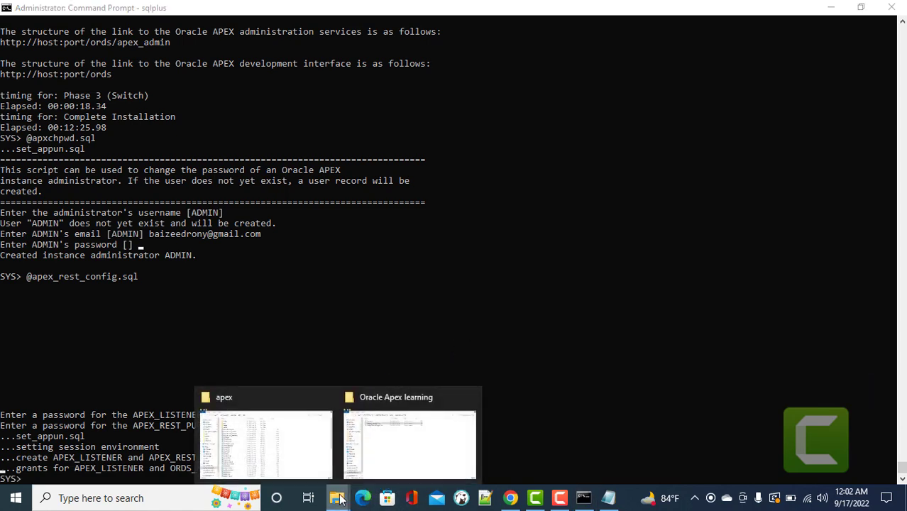
{"action": "left_click", "coordinate": [272, 440]}
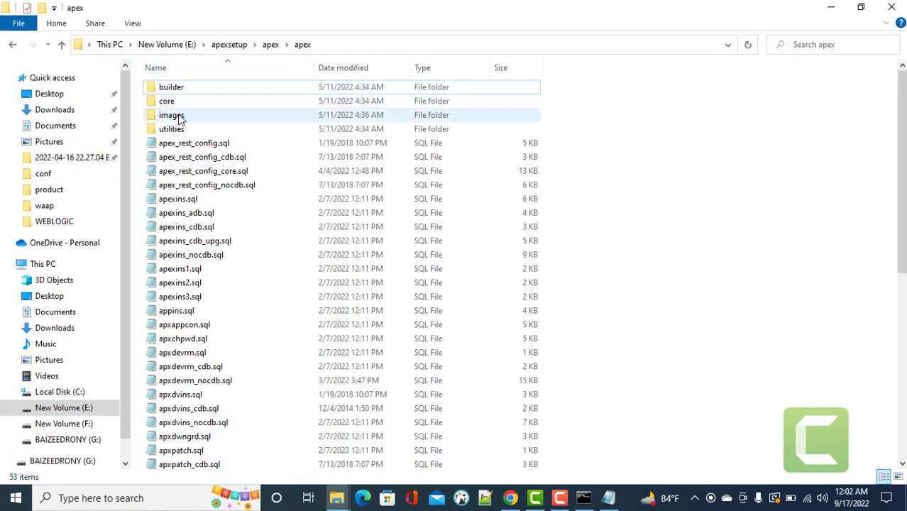
{"action": "left_click", "coordinate": [178, 118]}
{"action": "right_click", "coordinate": [178, 118]}
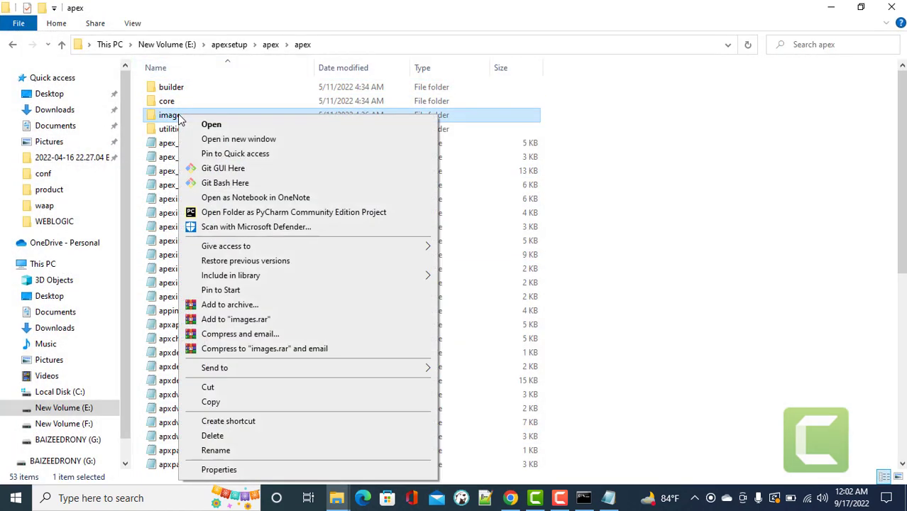
{"action": "left_click", "coordinate": [217, 402]}
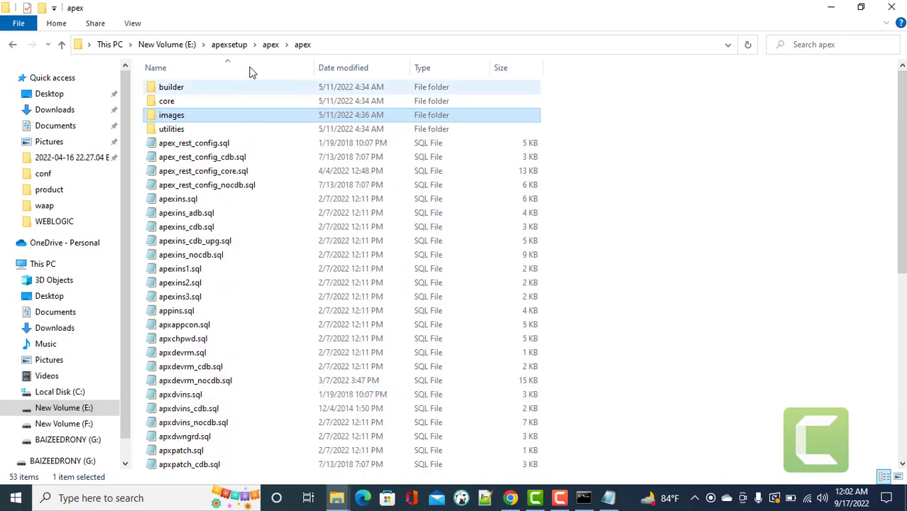
{"action": "left_click", "coordinate": [239, 43]}
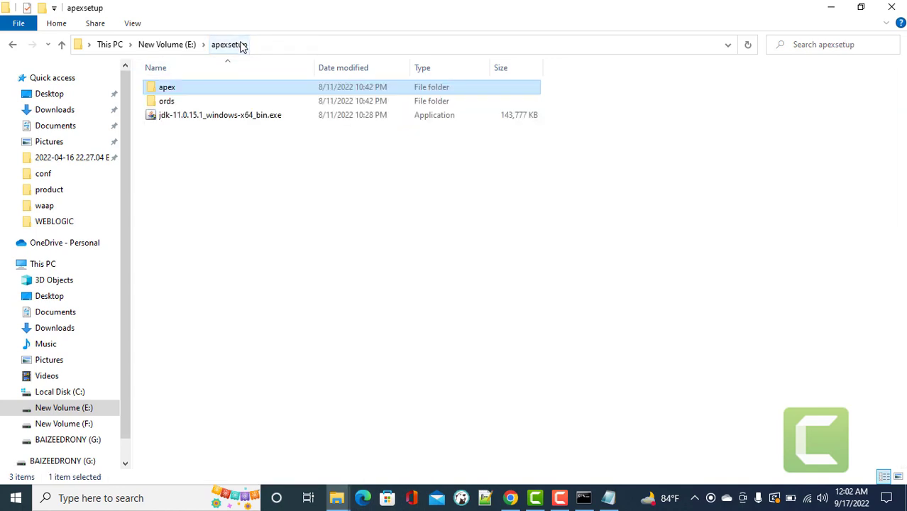
{"action": "double_click", "coordinate": [169, 101]}
{"action": "right_click", "coordinate": [549, 349]}
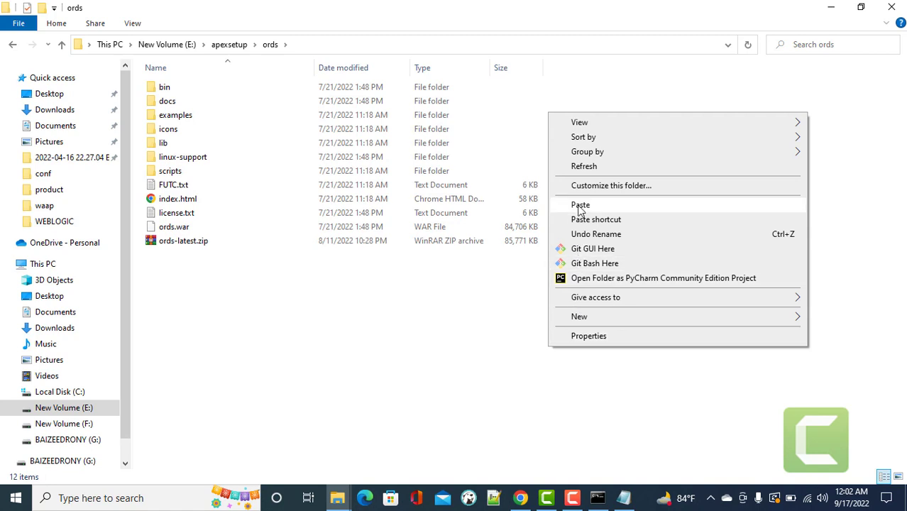
{"action": "left_click", "coordinate": [581, 206]}
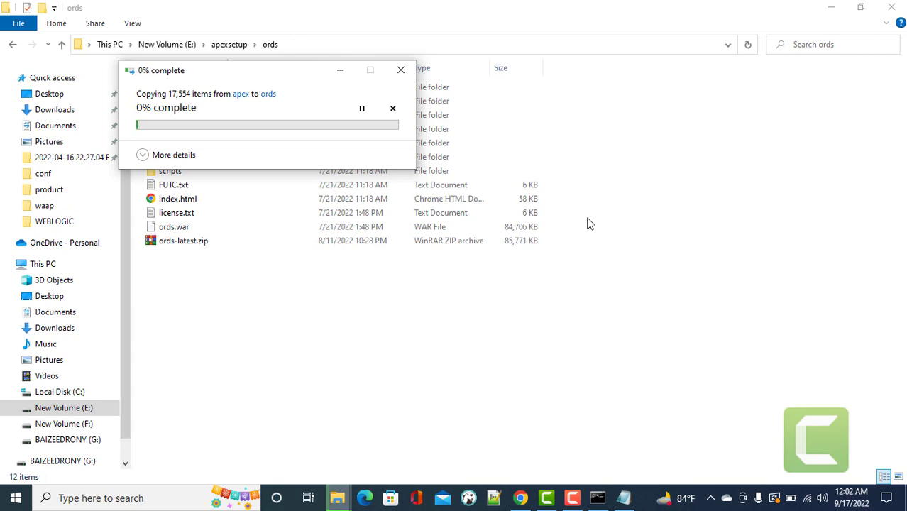
{"action": "left_click", "coordinate": [16, 498]}
Launch SQL Plus and log in as 'sys as sysdba' with the password.
{"action": "type", "text": "sqlp"}
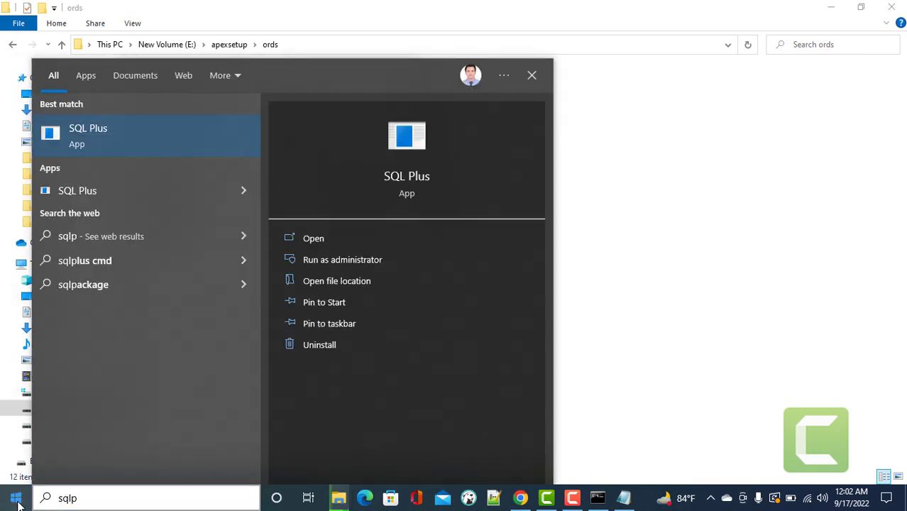
{"action": "left_click", "coordinate": [16, 499]}
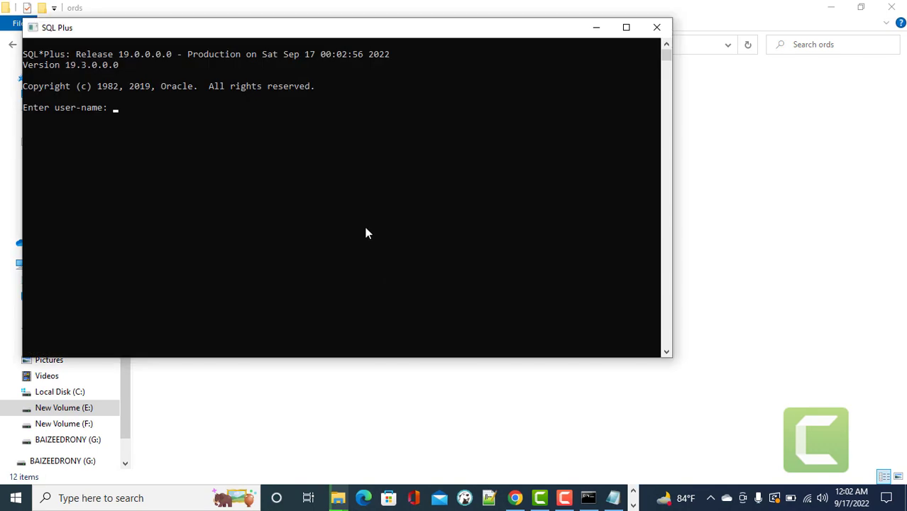
{"action": "type", "text": "sys as sysdba"}
{"action": "key", "text": "Return"}
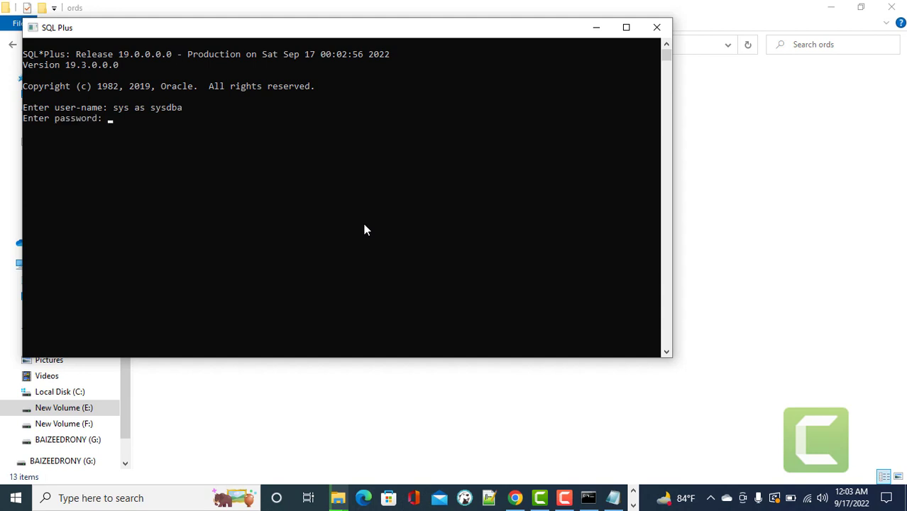
{"action": "key", "text": "Return"}
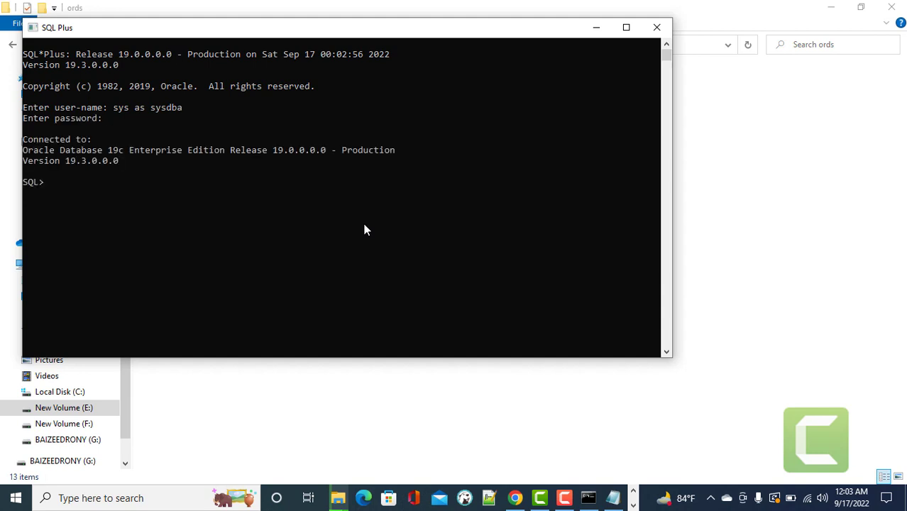
Open ords\scripts\installer and copy the file name ords_installer_privileges.sql.
{"action": "left_click", "coordinate": [595, 26]}
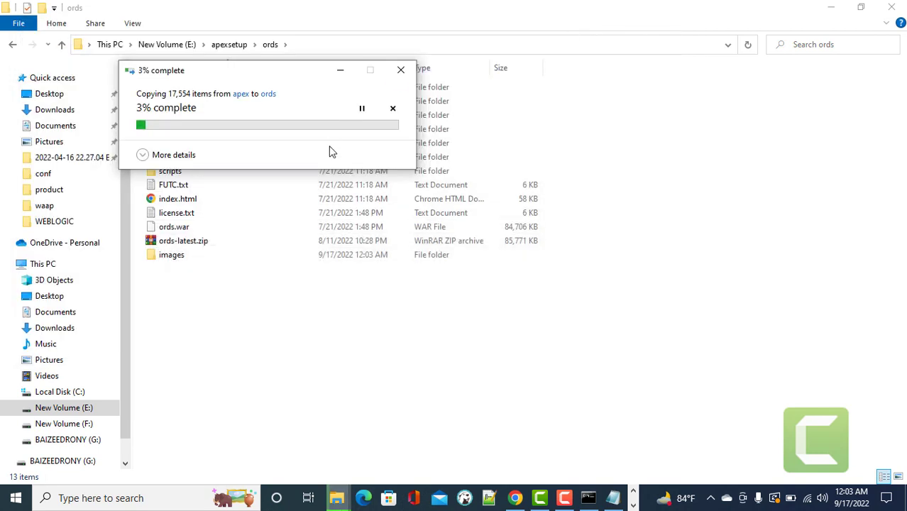
{"action": "left_click_drag", "start_coordinate": [302, 75], "coordinate": [622, 129]}
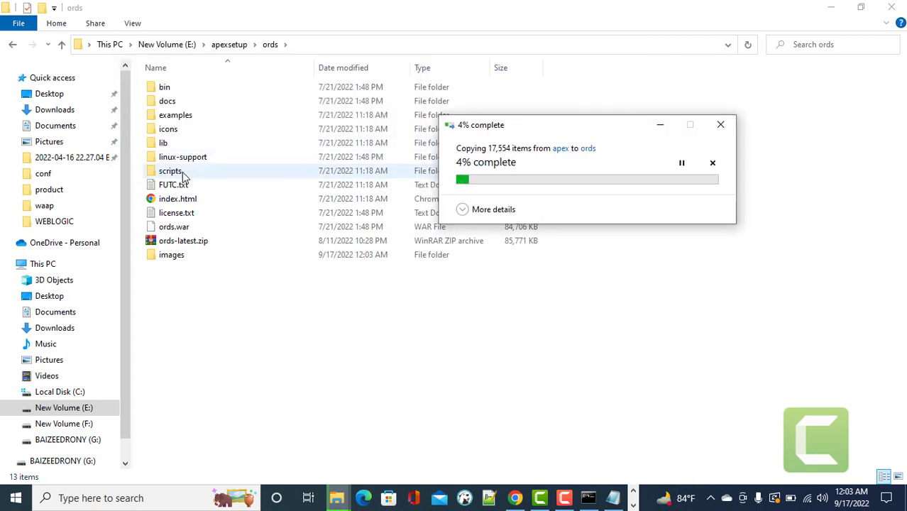
{"action": "double_click", "coordinate": [182, 172]}
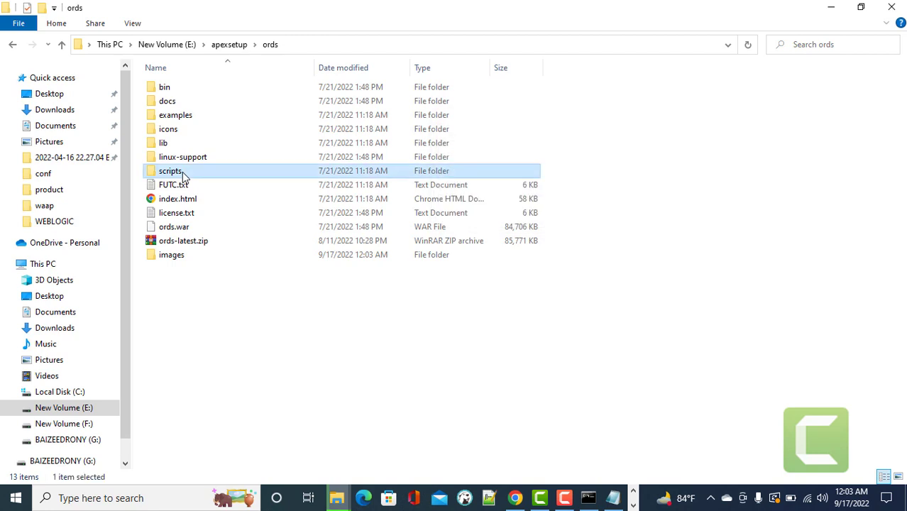
{"action": "double_click", "coordinate": [188, 90]}
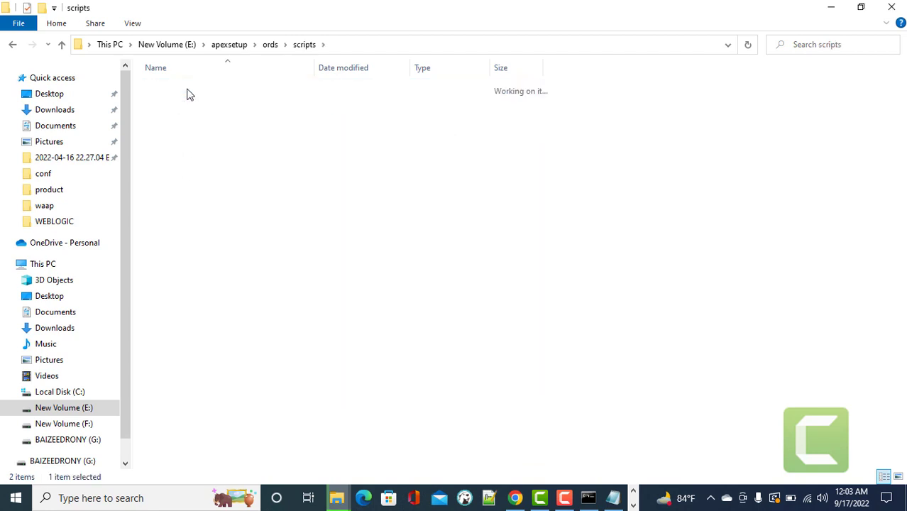
{"action": "left_click", "coordinate": [251, 91]}
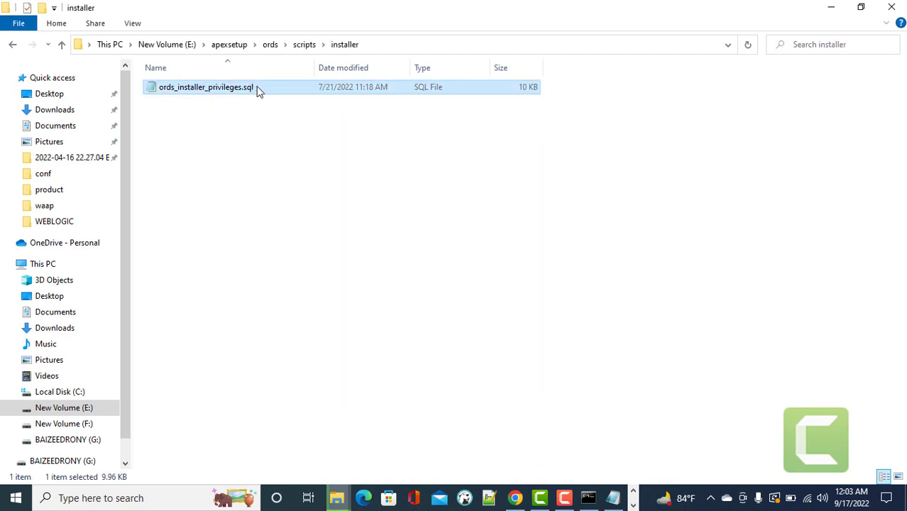
{"action": "left_click", "coordinate": [256, 86]}
{"action": "left_click_drag", "start_coordinate": [262, 87], "coordinate": [157, 85]}
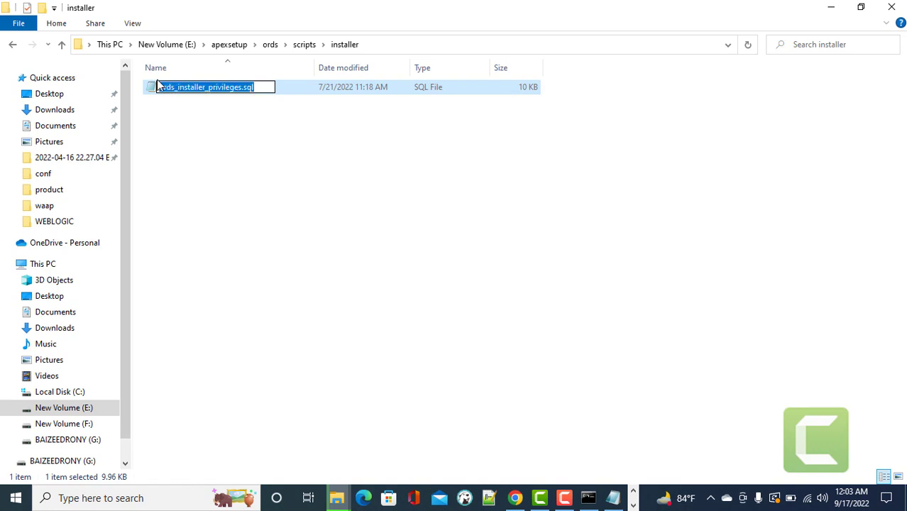
Append the file name to the address-bar path and copy the full script path.
{"action": "left_click", "coordinate": [372, 45]}
{"action": "left_click", "coordinate": [357, 45]}
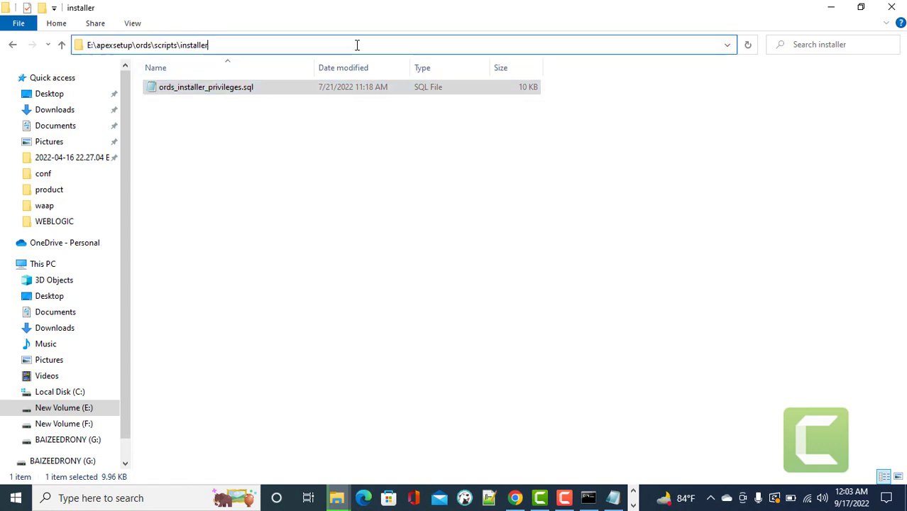
{"action": "type", "text": "\\"}
{"action": "key", "text": "ctrl+v"}
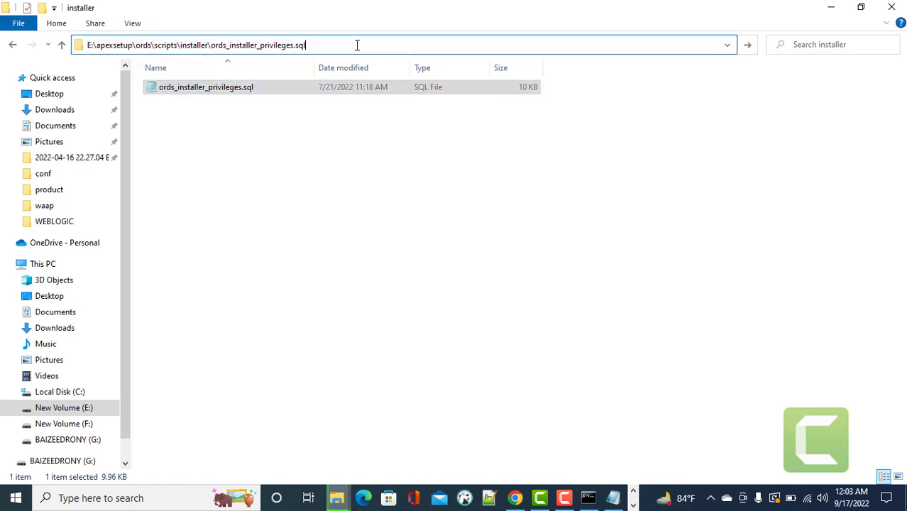
{"action": "left_click_drag", "start_coordinate": [298, 37], "coordinate": [1, 28]}
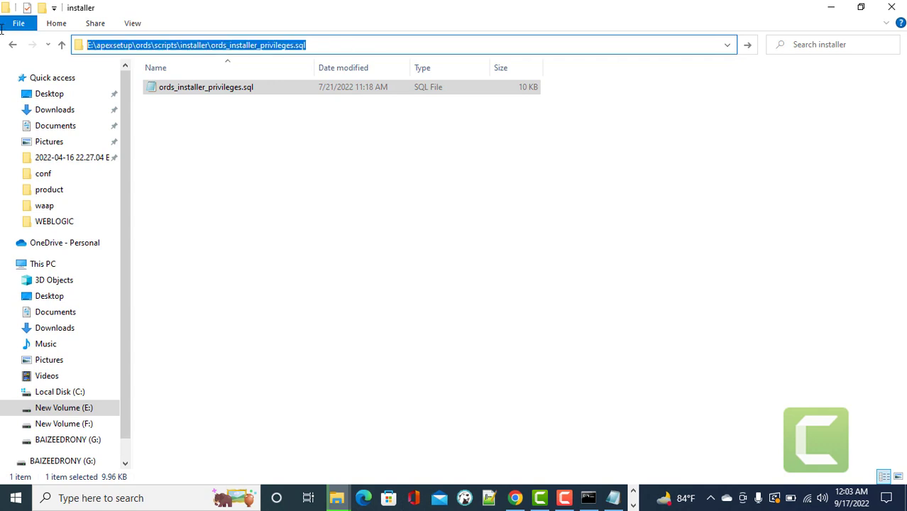
{"action": "left_click", "coordinate": [587, 498]}
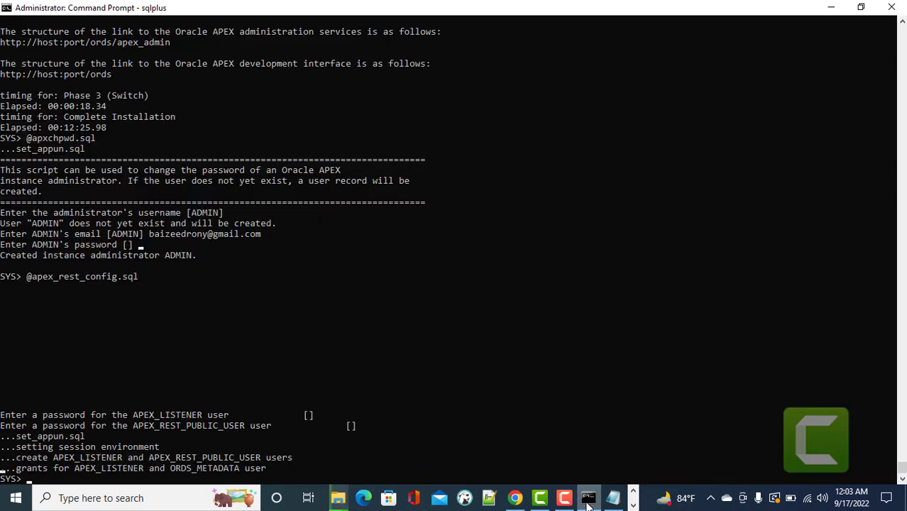
Run '@' plus the pasted script path and ' hr;' to grant HR the ORDS installer privileges.
{"action": "left_click", "coordinate": [633, 491]}
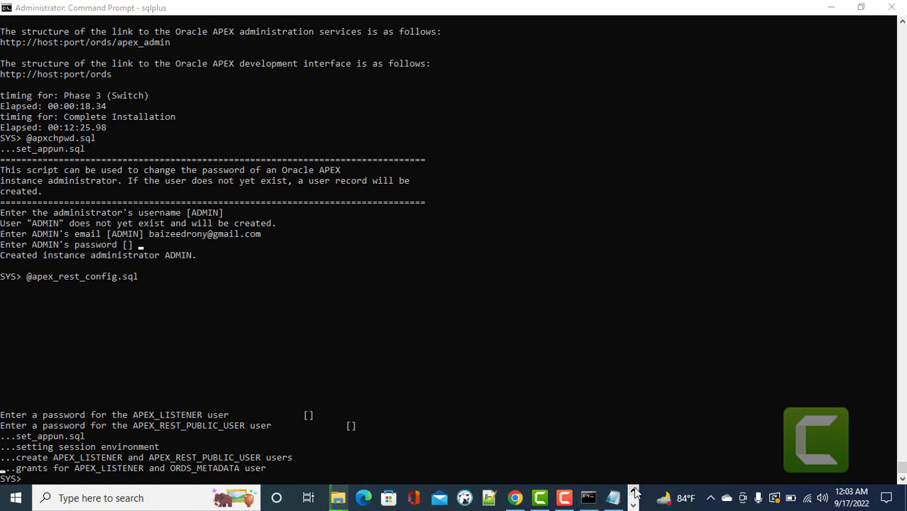
{"action": "left_click", "coordinate": [634, 504]}
{"action": "left_click", "coordinate": [342, 498]}
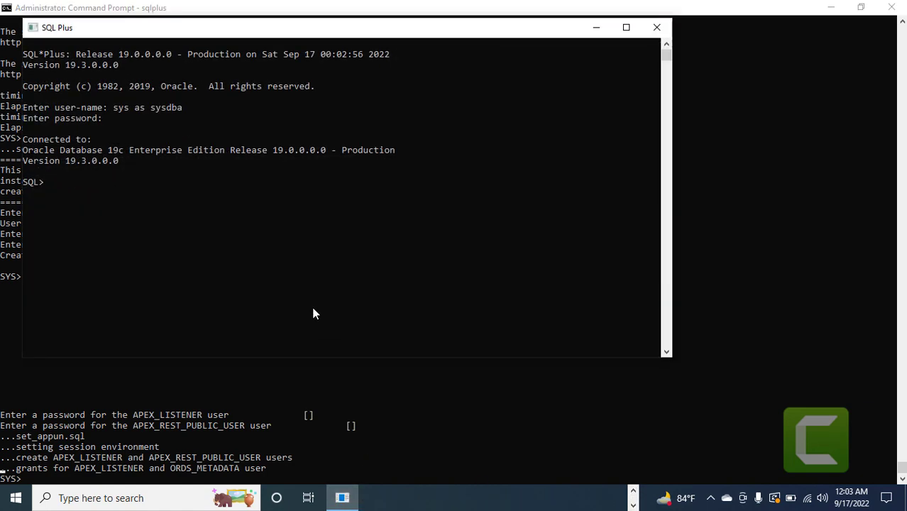
{"action": "type", "text": "@"}
{"action": "key", "text": "ctrl+v"}
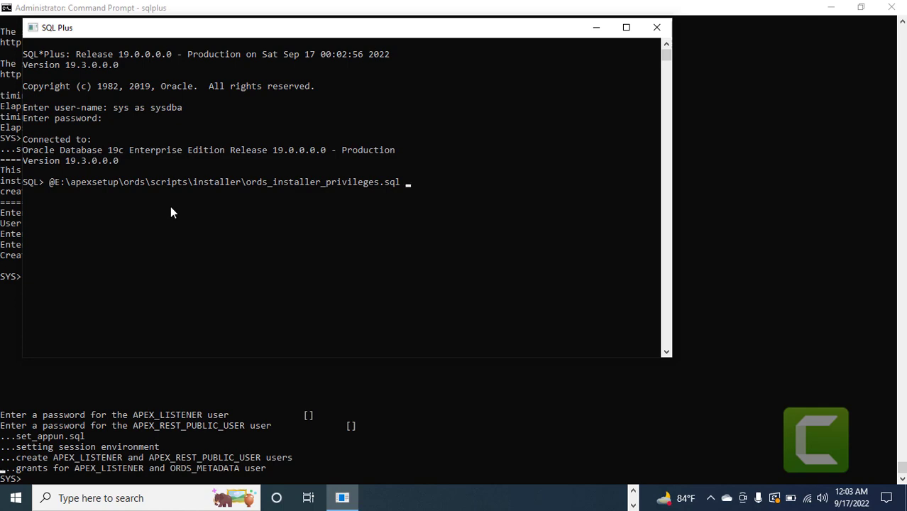
{"action": "type", "text": "hr;"}
{"action": "key", "text": "Return"}
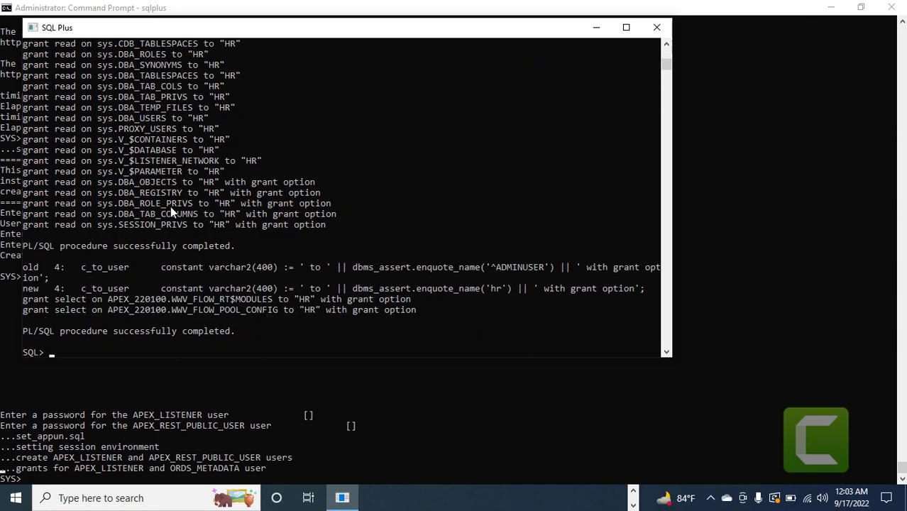
{"action": "left_click", "coordinate": [596, 27]}
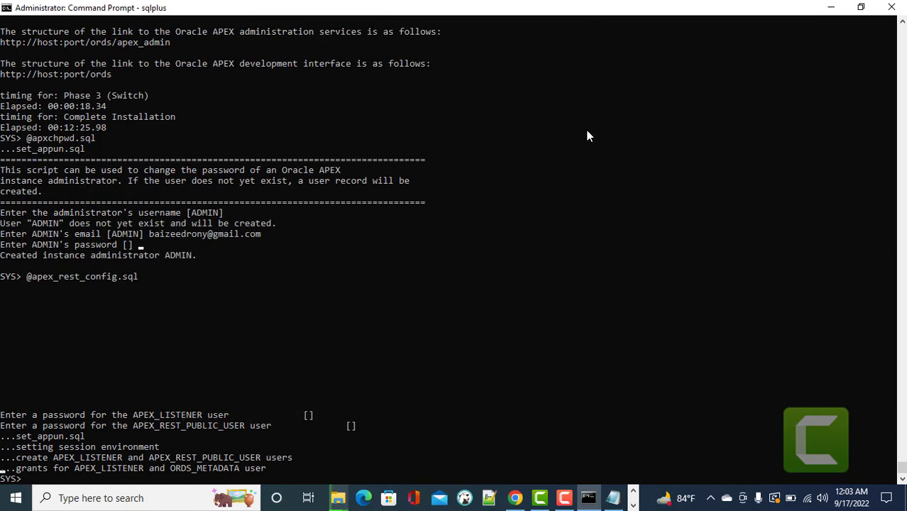
Close the old Command Prompt, check the images copy progress, and search Start for cmd.
{"action": "left_click", "coordinate": [892, 9]}
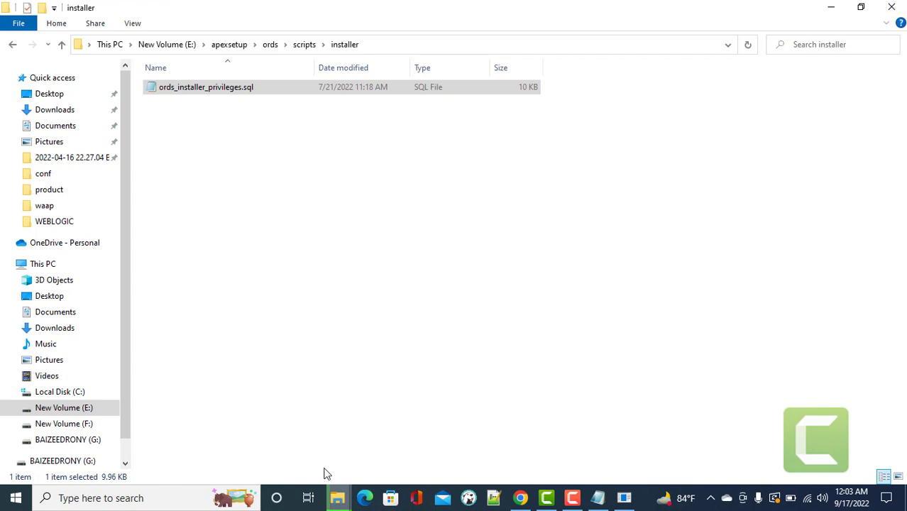
{"action": "mouse_move", "coordinate": [340, 497]}
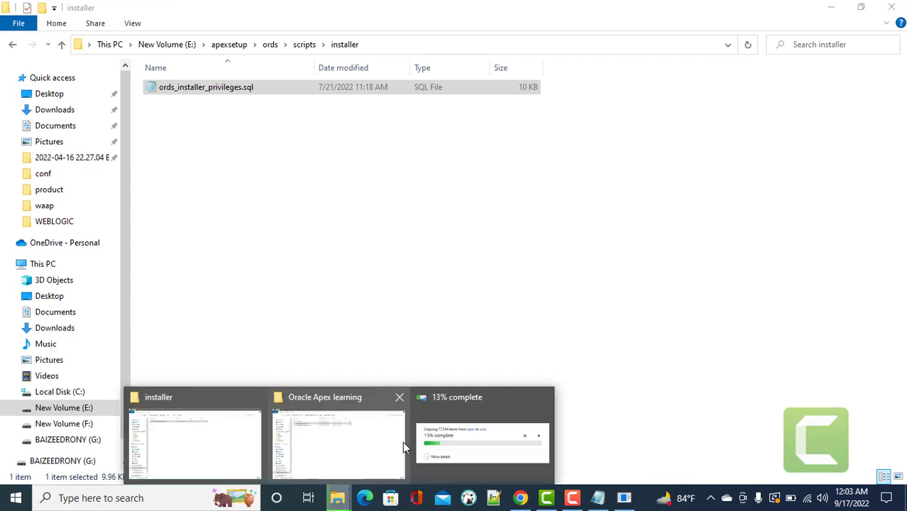
{"action": "left_click", "coordinate": [442, 441]}
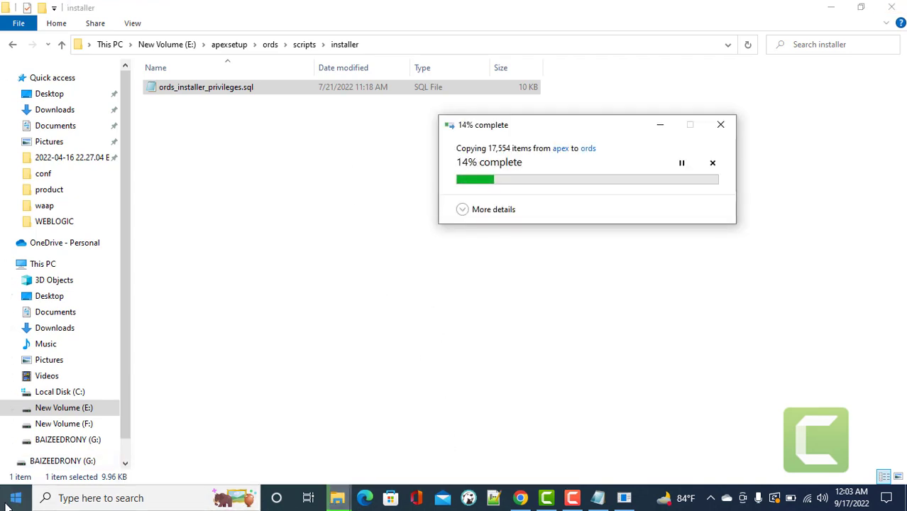
{"action": "left_click", "coordinate": [6, 504]}
{"action": "type", "text": "cmd"}
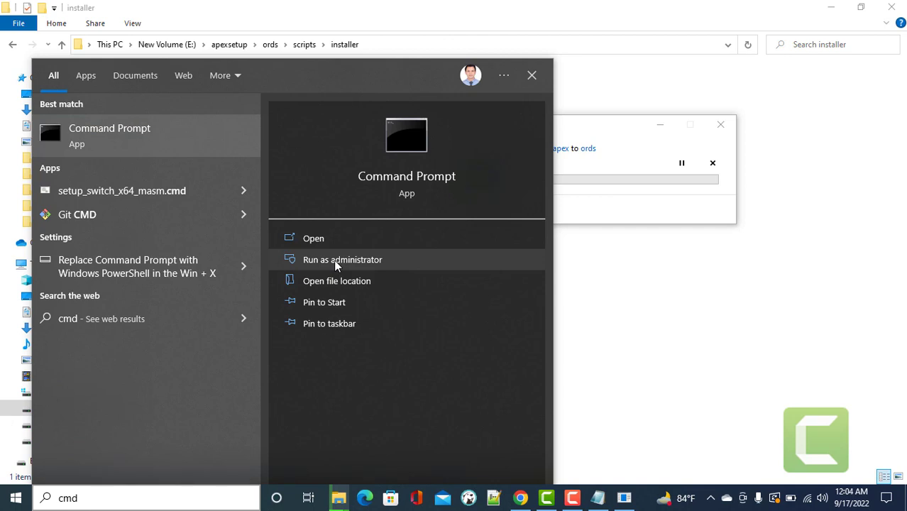
Run Command Prompt as administrator and copy the E:\apexsetup\ords folder path.
{"action": "left_click", "coordinate": [418, 262]}
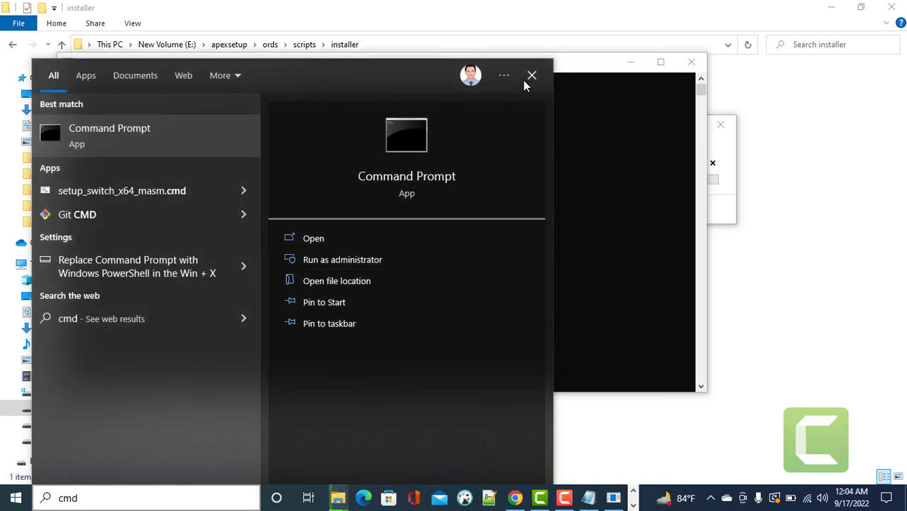
{"action": "left_click", "coordinate": [524, 81]}
{"action": "left_click_drag", "start_coordinate": [396, 62], "coordinate": [528, 145]}
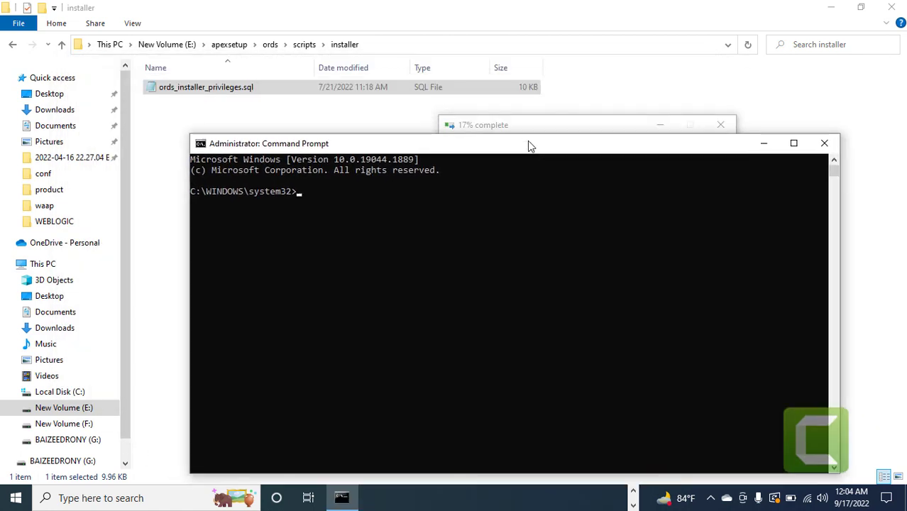
{"action": "left_click", "coordinate": [269, 45]}
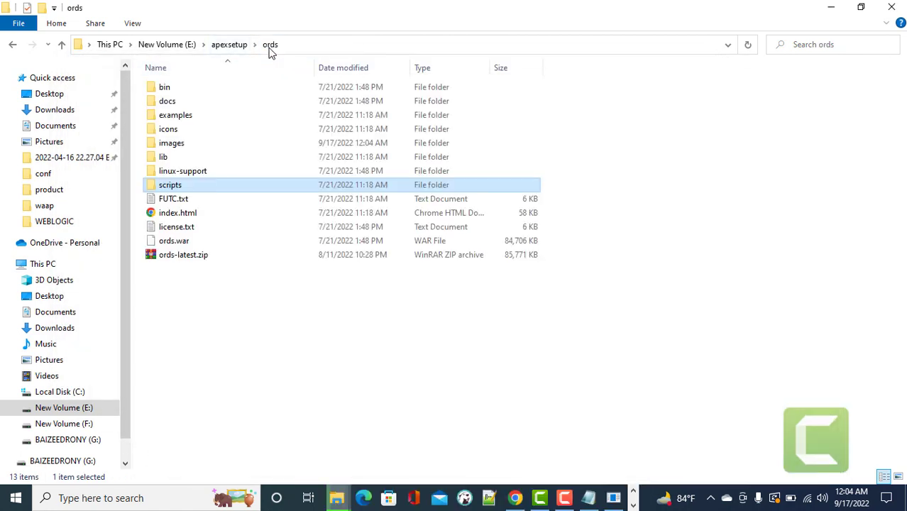
{"action": "left_click", "coordinate": [327, 45]}
{"action": "key", "text": "ctrl+c"}
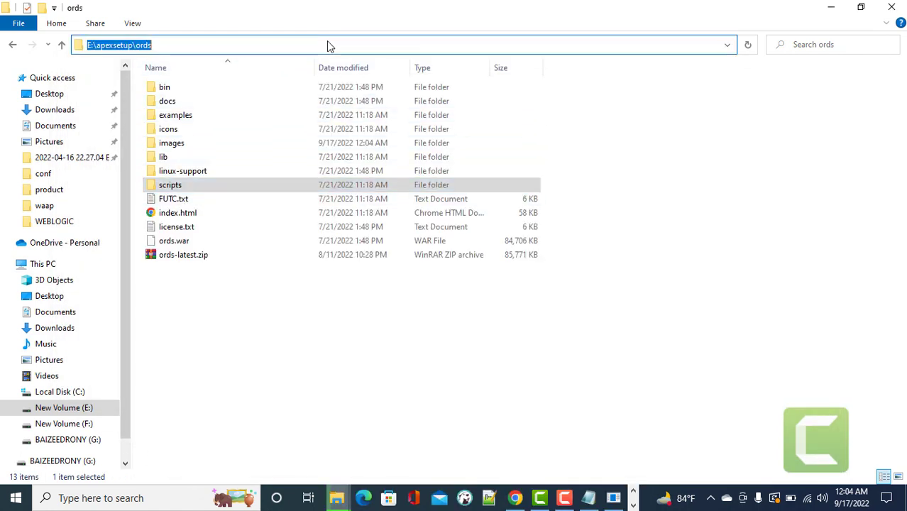
Move the console to E:\apexsetup\ords with cd and E:.
{"action": "left_click", "coordinate": [633, 504]}
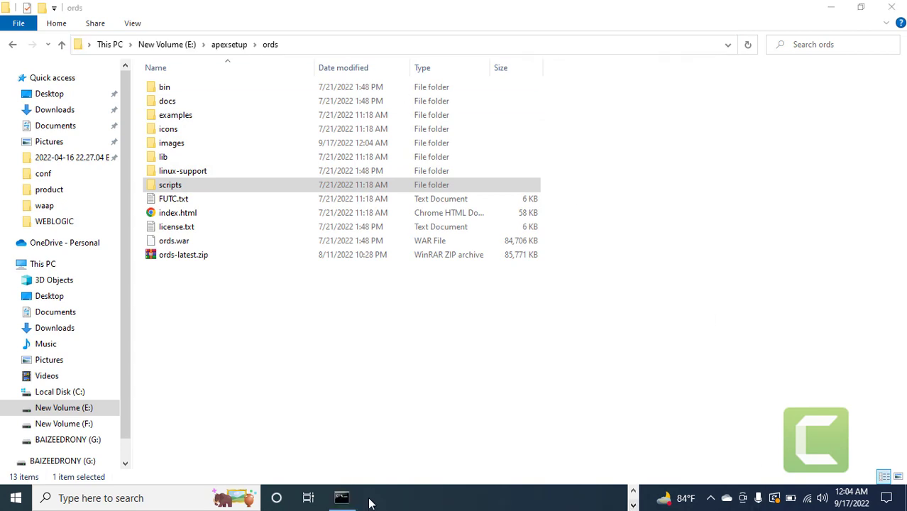
{"action": "left_click", "coordinate": [341, 497]}
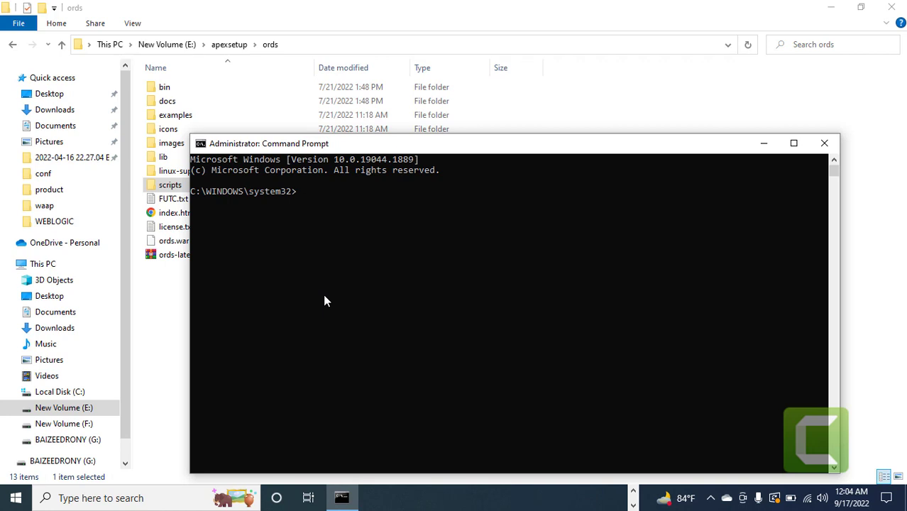
{"action": "type", "text": "cd"}
{"action": "key", "text": "ctrl+v"}
{"action": "key", "text": "Return"}
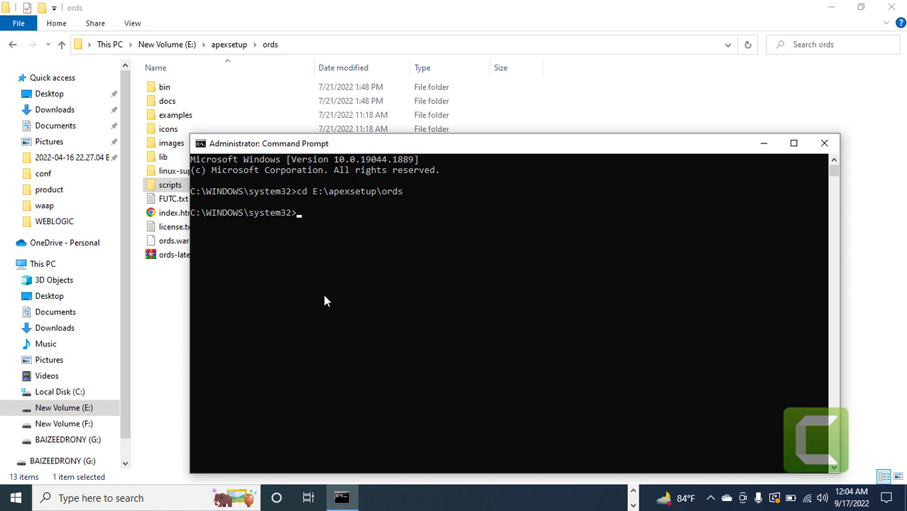
{"action": "type", "text": "E:"}
{"action": "key", "text": "Return"}
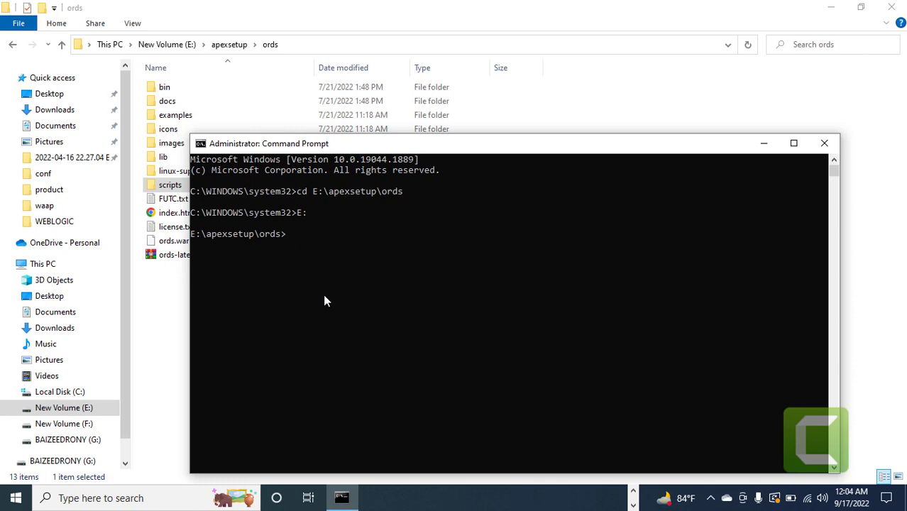
Try 'ords install' and 'install ords', both returning not-recognized errors.
{"action": "type", "text": "ords install"}
{"action": "key", "text": "Return"}
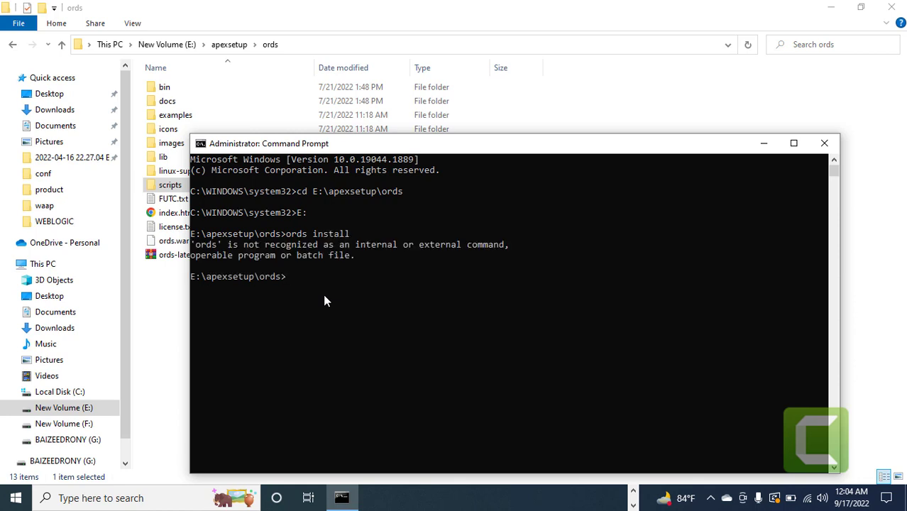
{"action": "type", "text": "install ords"}
{"action": "key", "text": "Return"}
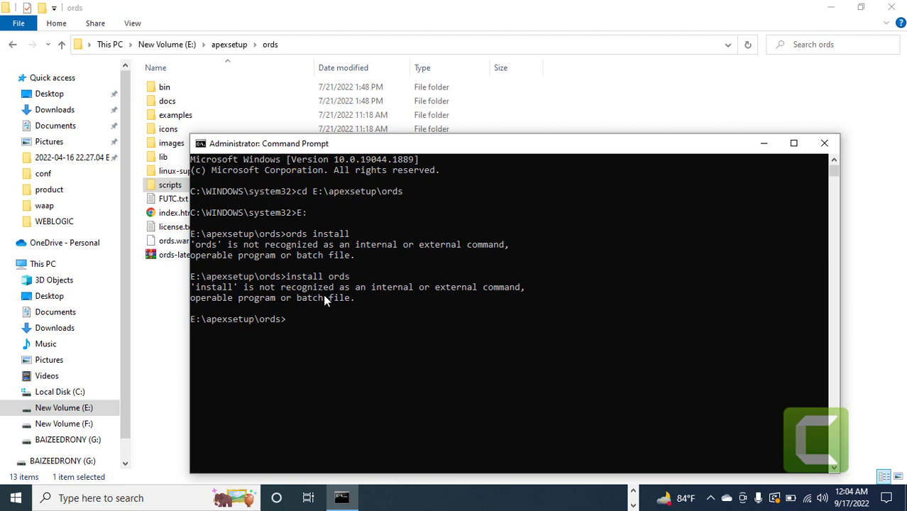
Open another Command Prompt as administrator from a Start search for cmd.
{"action": "left_click", "coordinate": [633, 491]}
{"action": "left_click", "coordinate": [613, 499]}
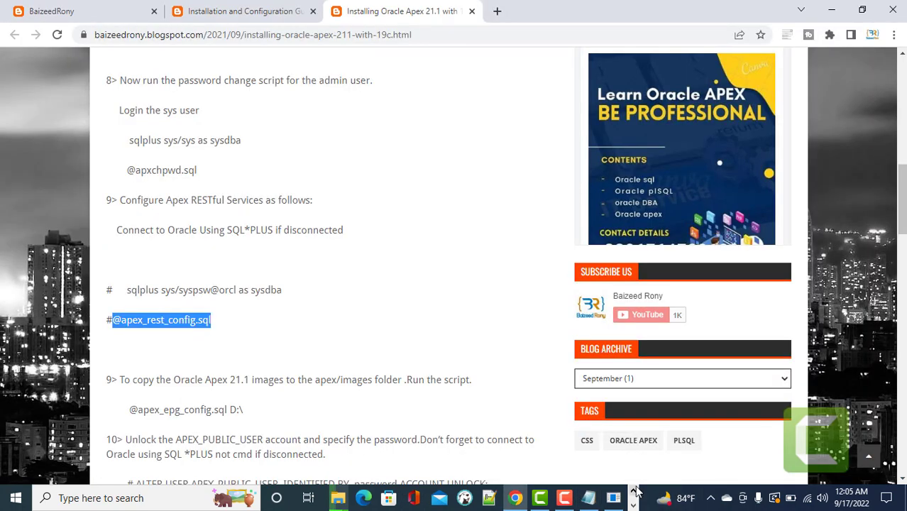
{"action": "left_click", "coordinate": [633, 504]}
{"action": "left_click", "coordinate": [341, 498]}
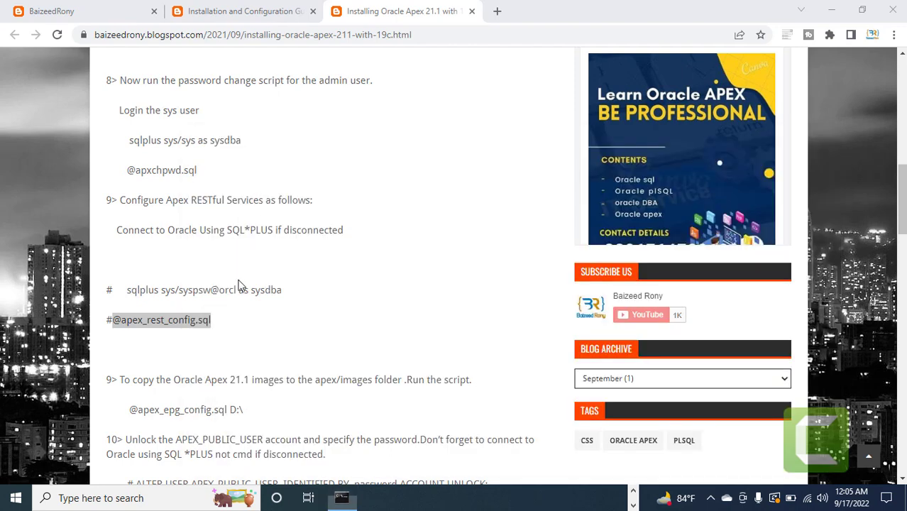
{"action": "left_click", "coordinate": [19, 508]}
{"action": "type", "text": "cmd"}
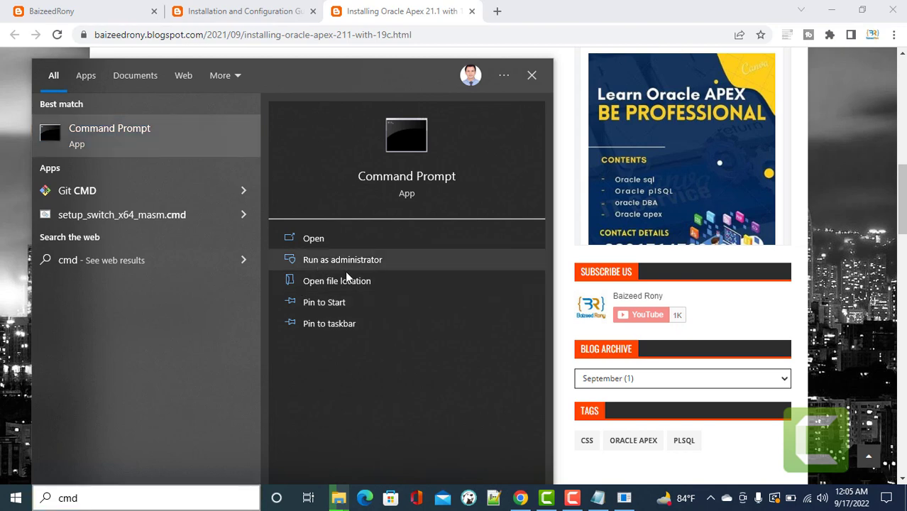
{"action": "left_click", "coordinate": [395, 266]}
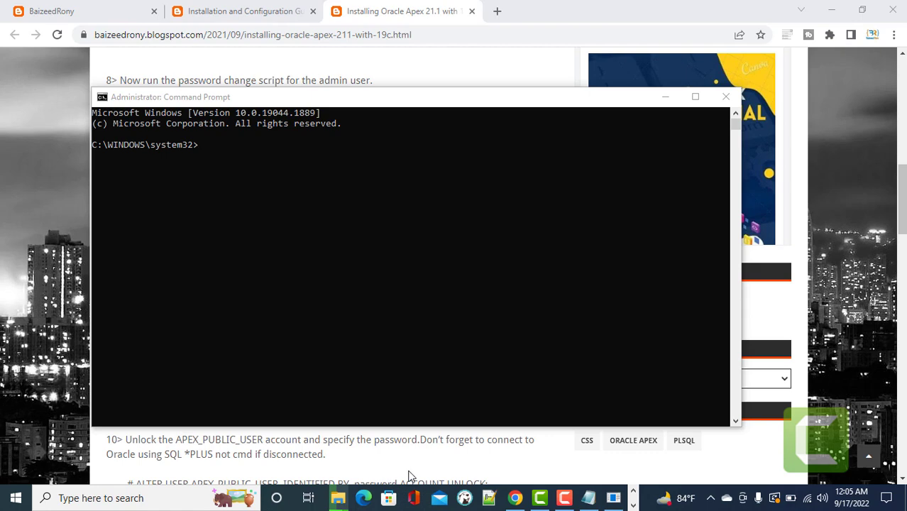
Open the ords bin folder in Explorer and copy its path.
{"action": "mouse_move", "coordinate": [343, 499]}
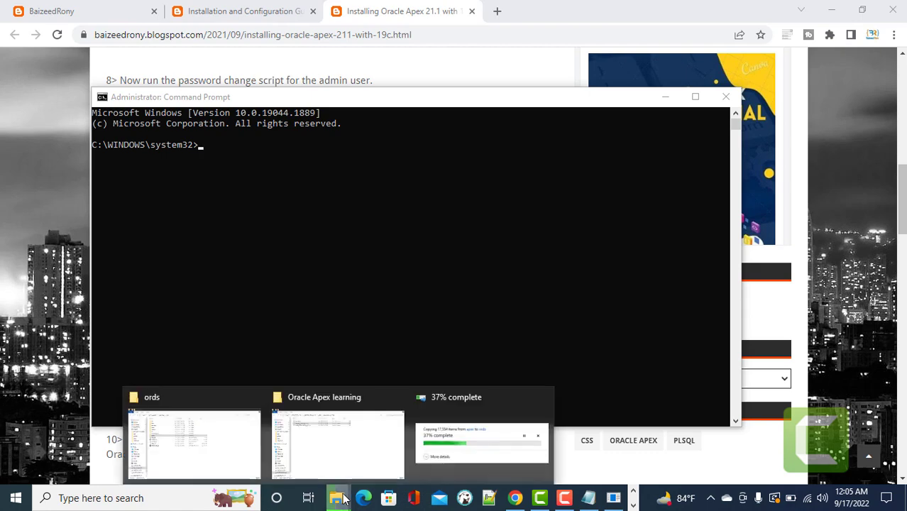
{"action": "left_click", "coordinate": [156, 433]}
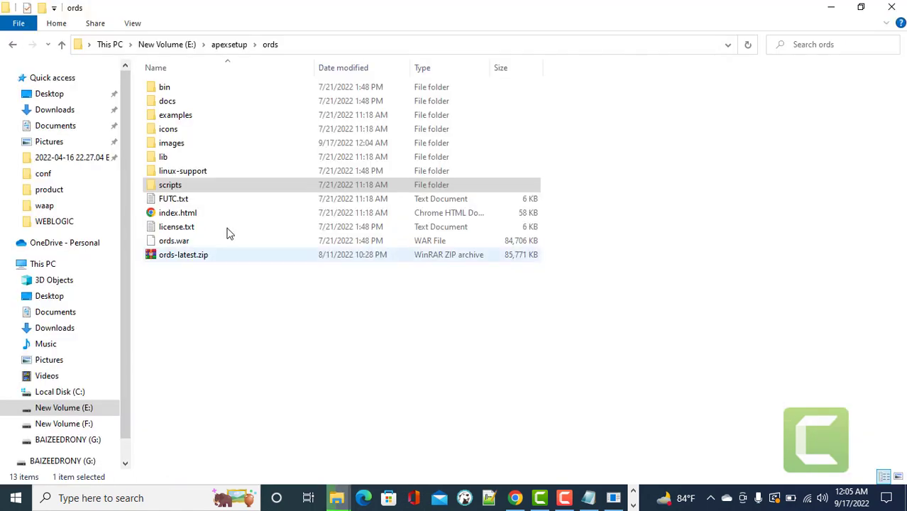
{"action": "double_click", "coordinate": [217, 93]}
{"action": "left_click", "coordinate": [341, 50]}
{"action": "key", "text": "ctrl+c"}
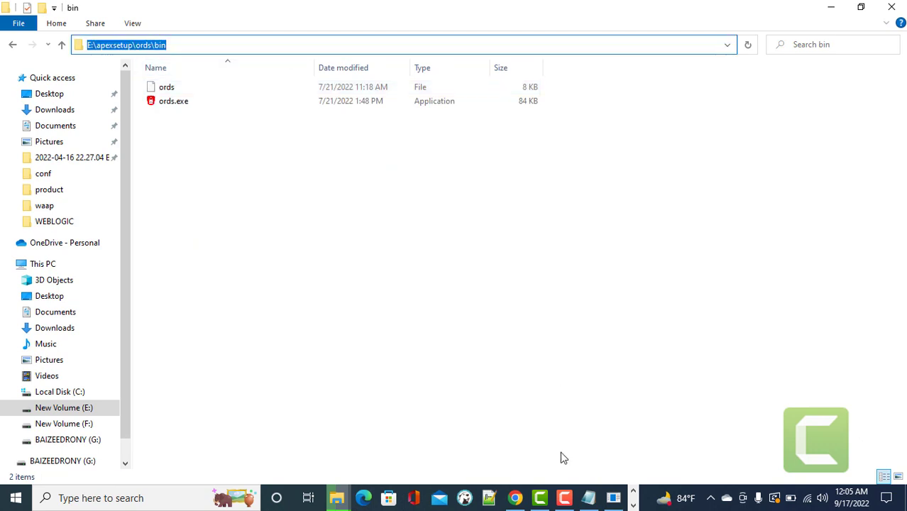
Switch the console to E:\apexsetup\ords\bin and run ords install.
{"action": "left_click", "coordinate": [613, 498]}
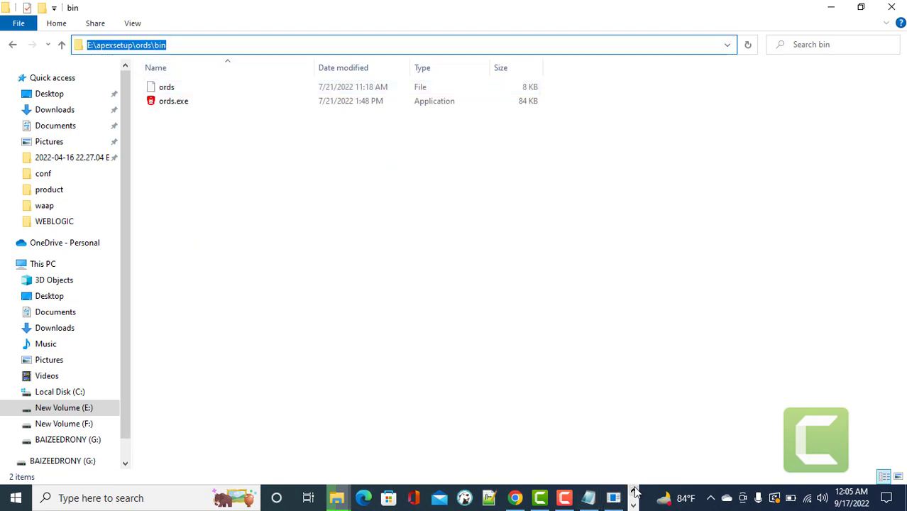
{"action": "left_click", "coordinate": [341, 497]}
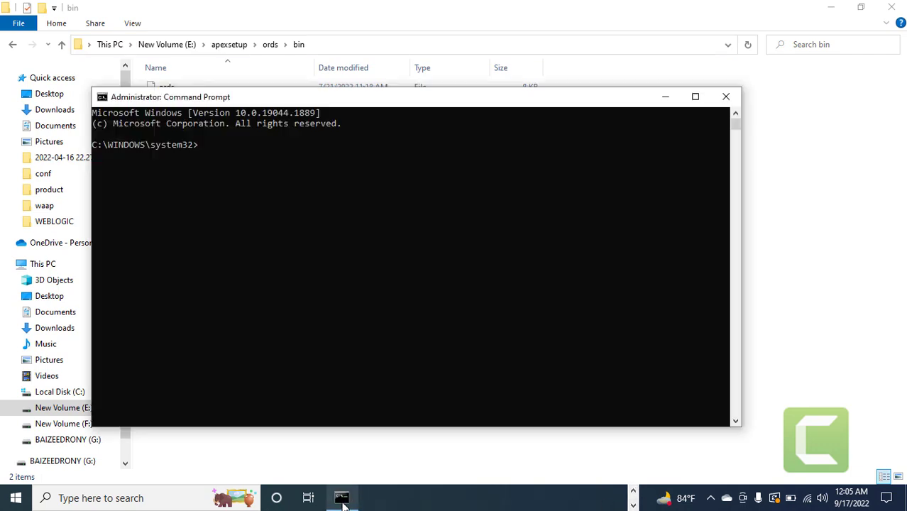
{"action": "type", "text": "cd"}
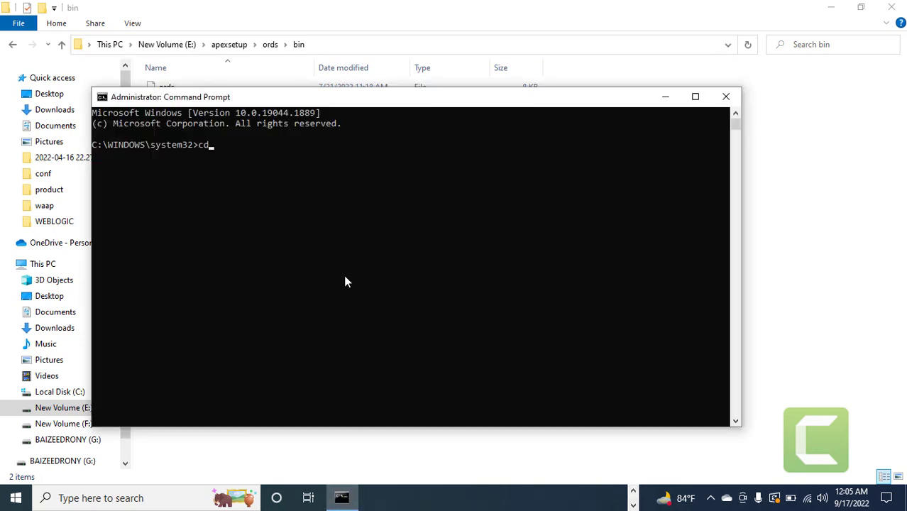
{"action": "key", "text": "ctrl+v"}
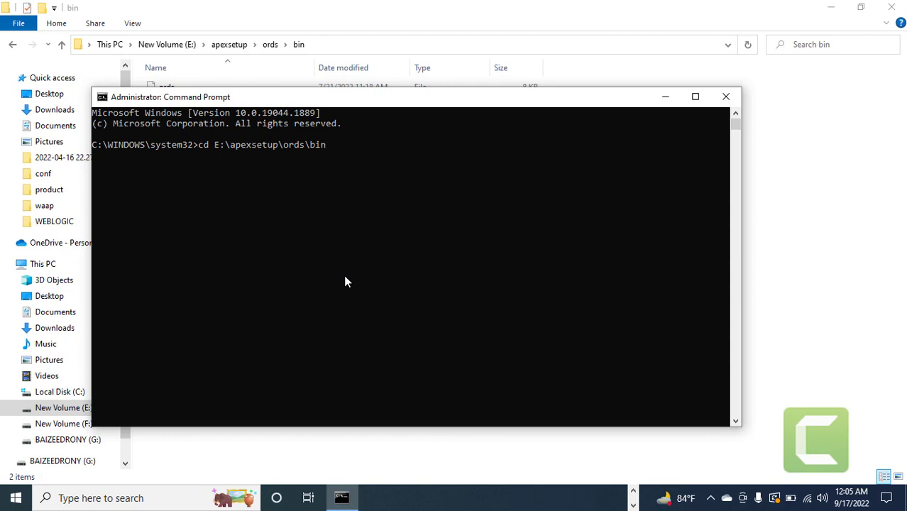
{"action": "key", "text": "Return"}
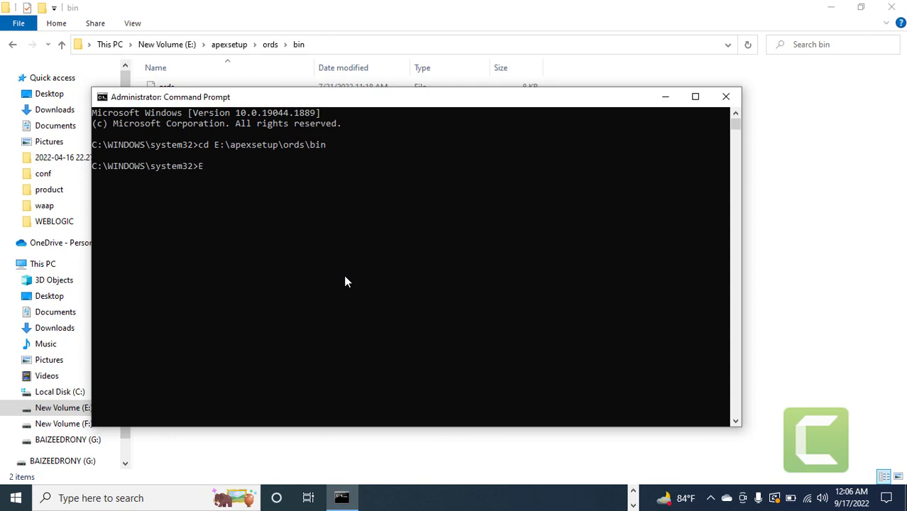
{"action": "type", "text": "E:"}
{"action": "key", "text": "Return"}
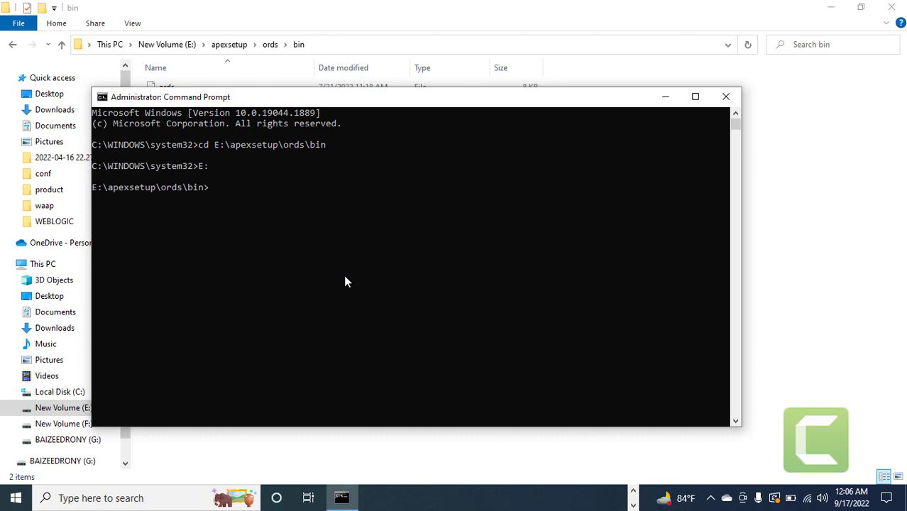
{"action": "type", "text": "ords install"}
{"action": "key", "text": "Return"}
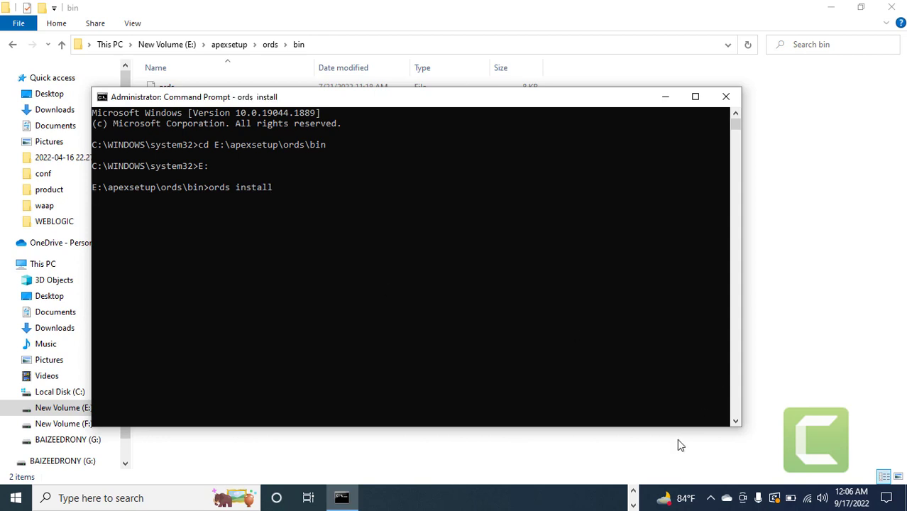
Check the images copy progress, now at 41%.
{"action": "left_click", "coordinate": [637, 497]}
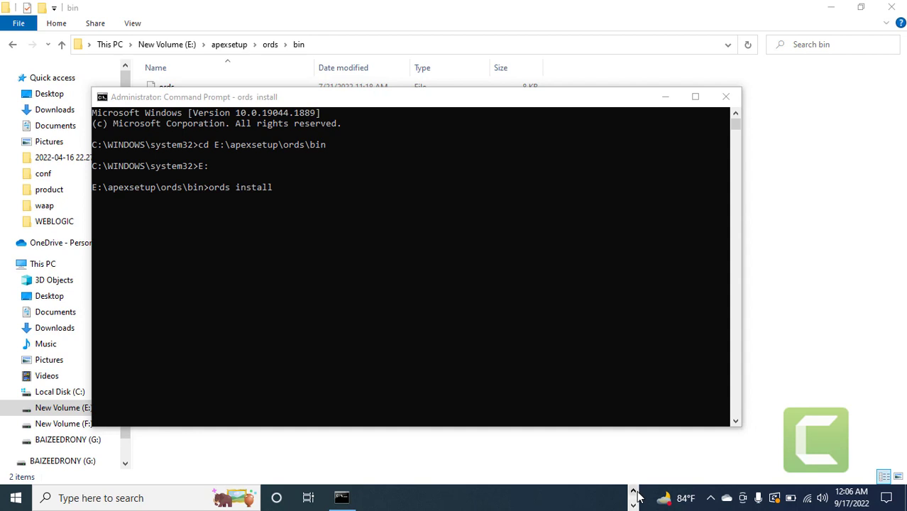
{"action": "left_click", "coordinate": [634, 491]}
{"action": "mouse_move", "coordinate": [337, 498]}
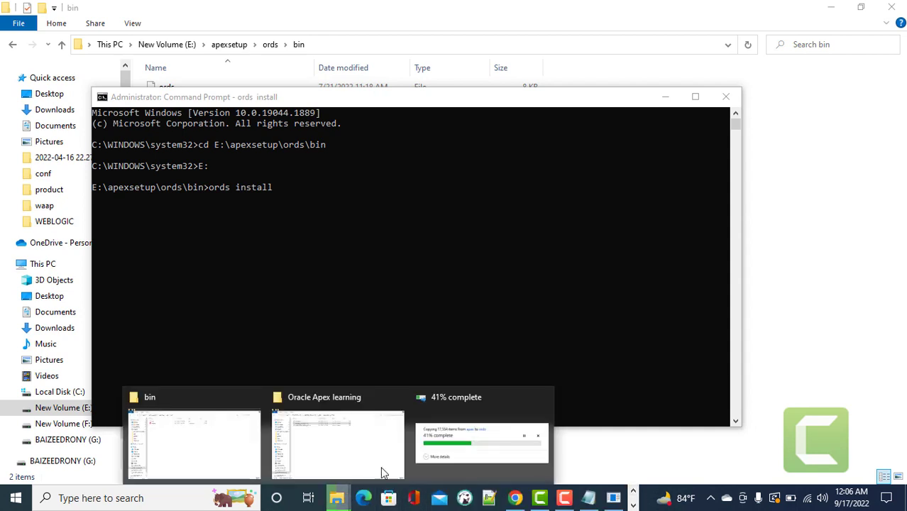
{"action": "left_click", "coordinate": [434, 437]}
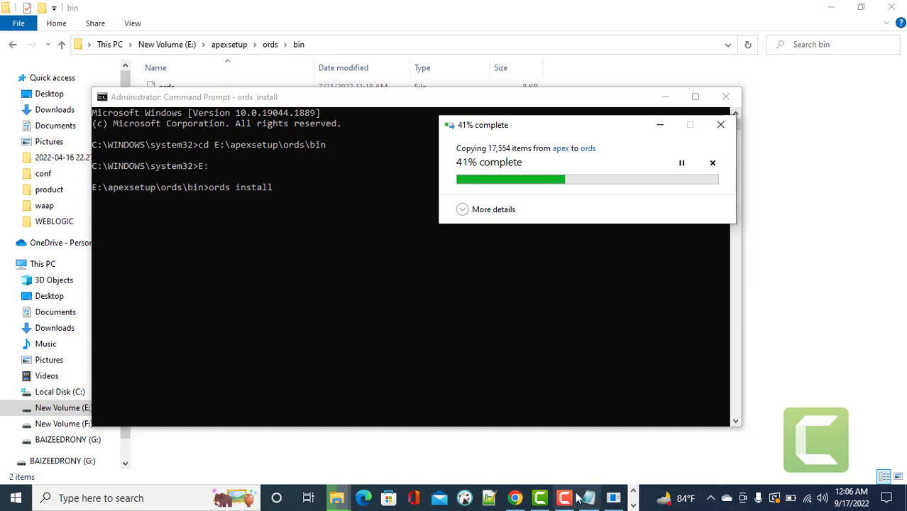
Accept installation type 2 and a Basic connection to localhost:1521/orcl, signing in as sys with its password.
{"action": "left_click", "coordinate": [823, 433]}
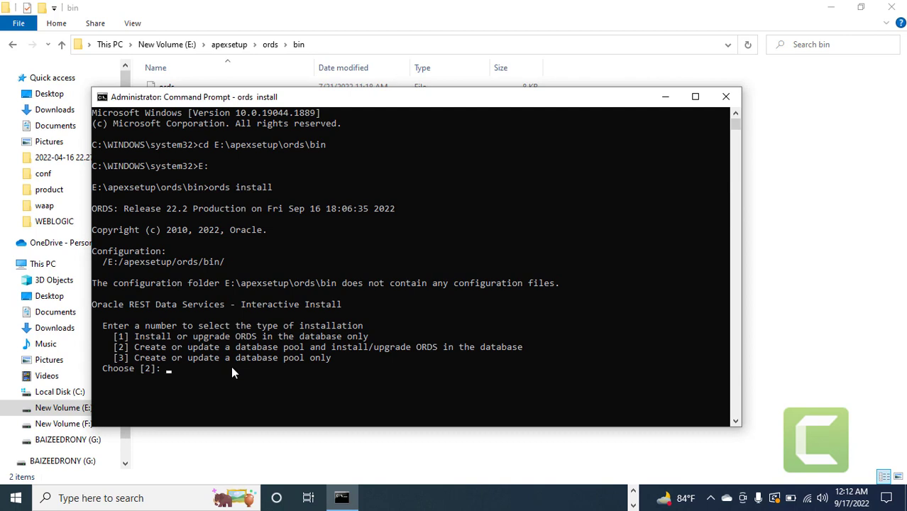
{"action": "key", "text": "Return"}
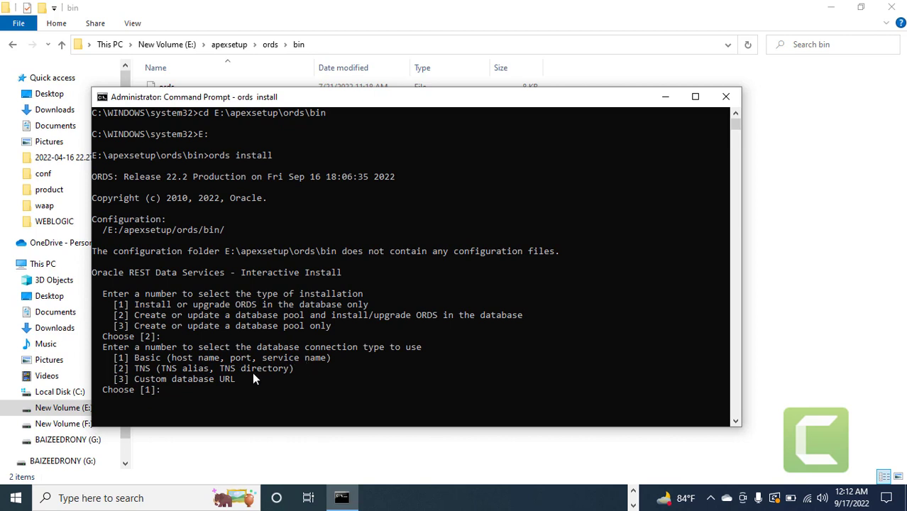
{"action": "key", "text": "Return"}
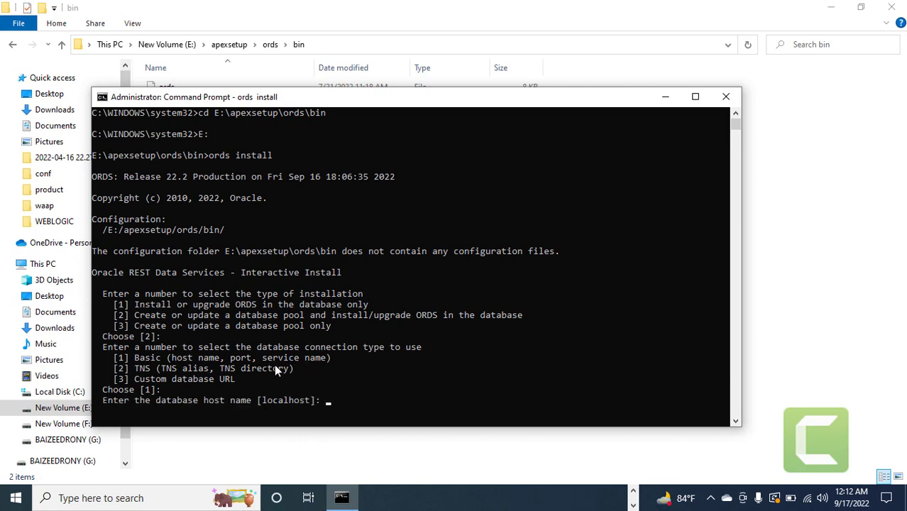
{"action": "key", "text": "Return"}
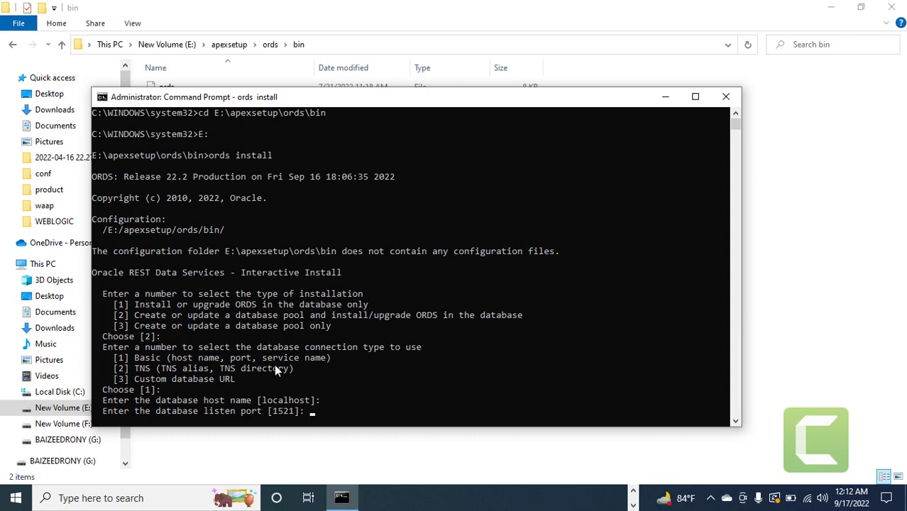
{"action": "key", "text": "Return"}
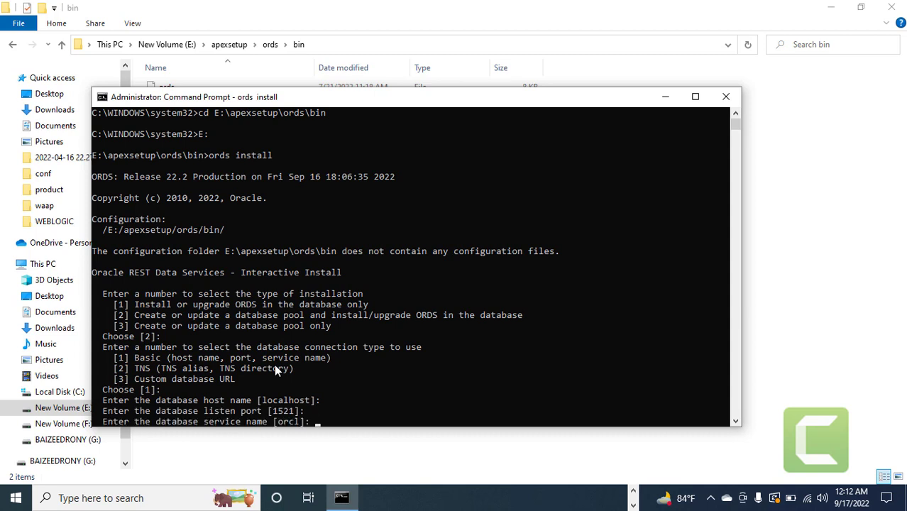
{"action": "key", "text": "Return"}
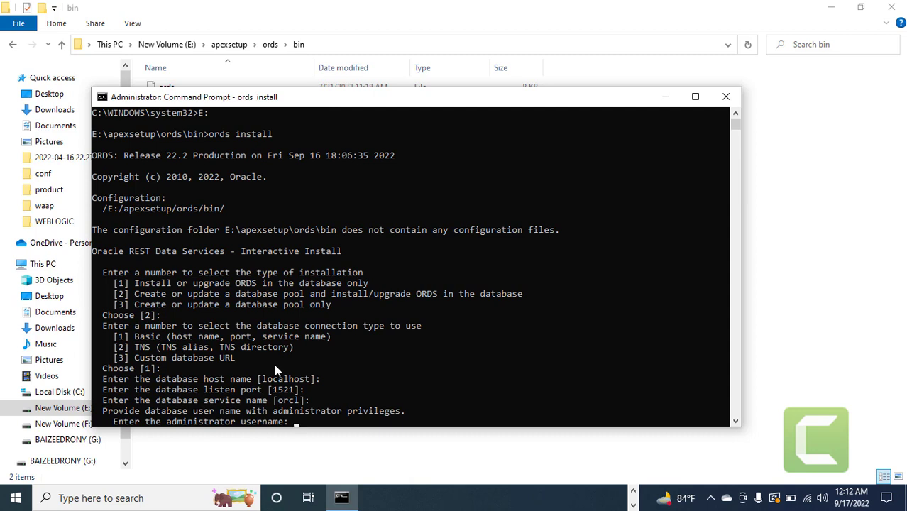
{"action": "type", "text": "sys"}
{"action": "key", "text": "Return"}
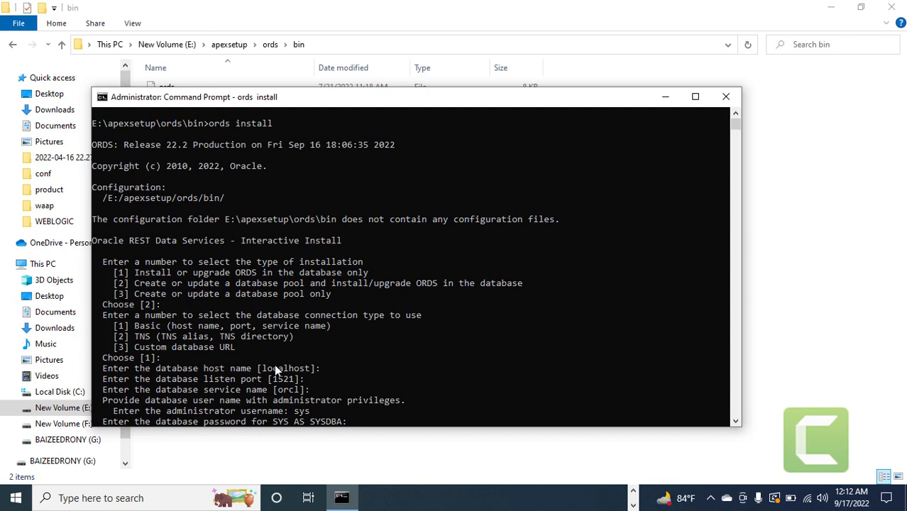
{"action": "key", "text": "Return"}
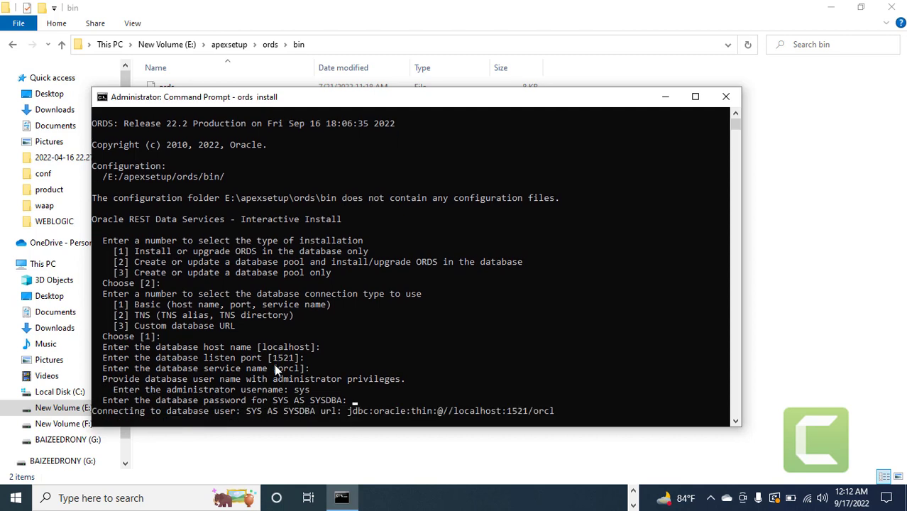
Keep the SYSAUX tablespace and all features, and run ORDS standalone over HTTP port 80.
{"action": "scroll", "coordinate": [273, 364], "scroll_direction": "down", "scroll_amount": 1}
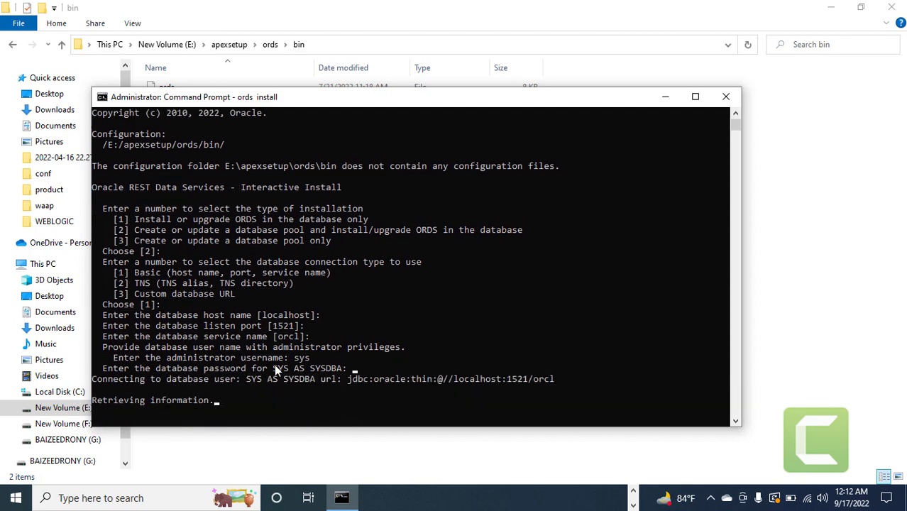
{"action": "scroll", "coordinate": [276, 370], "scroll_direction": "down", "scroll_amount": 1}
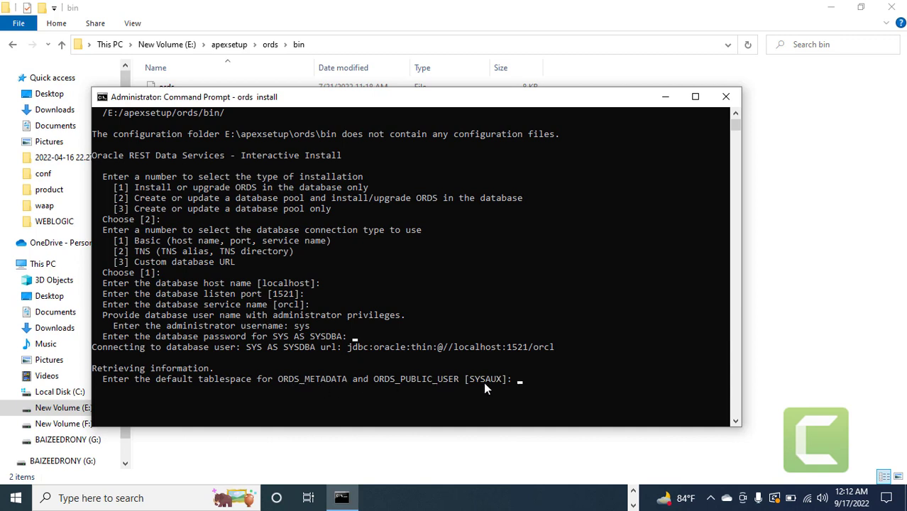
{"action": "key", "text": "Return"}
{"action": "key", "text": "Return"}
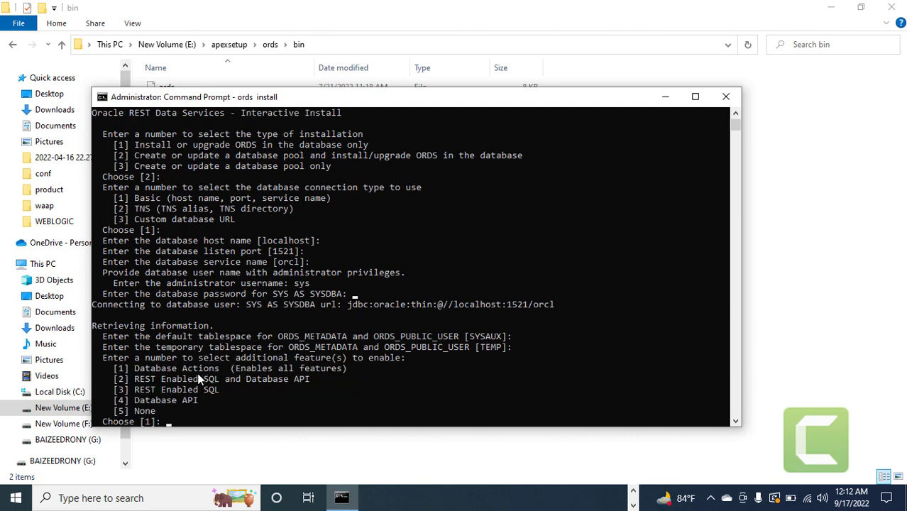
{"action": "key", "text": "Return"}
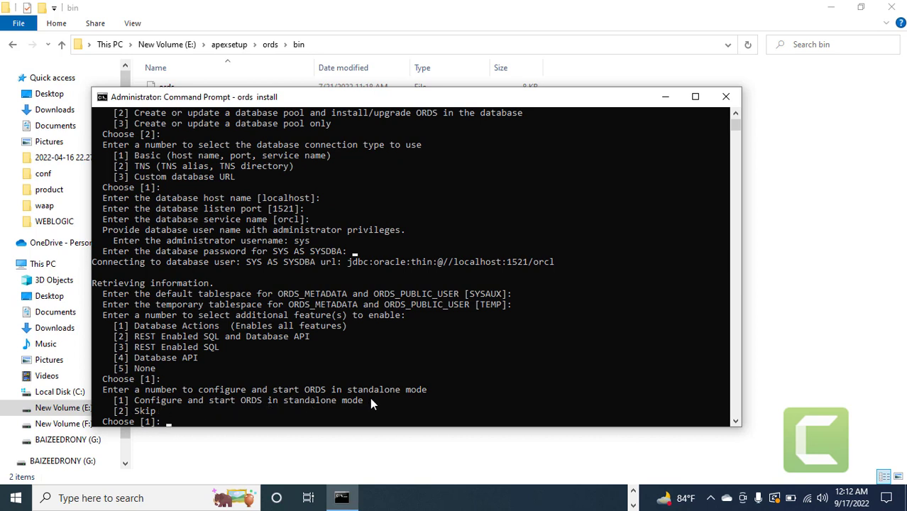
{"action": "key", "text": "Return"}
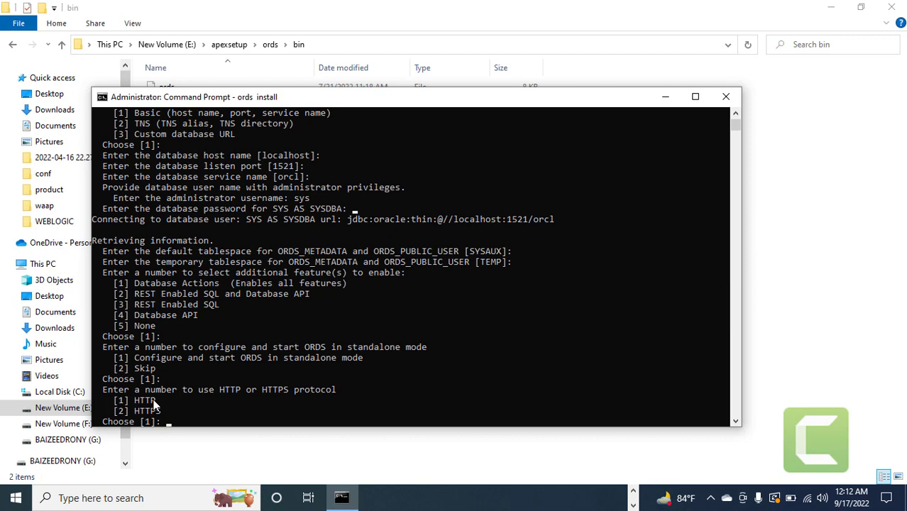
{"action": "key", "text": "Return"}
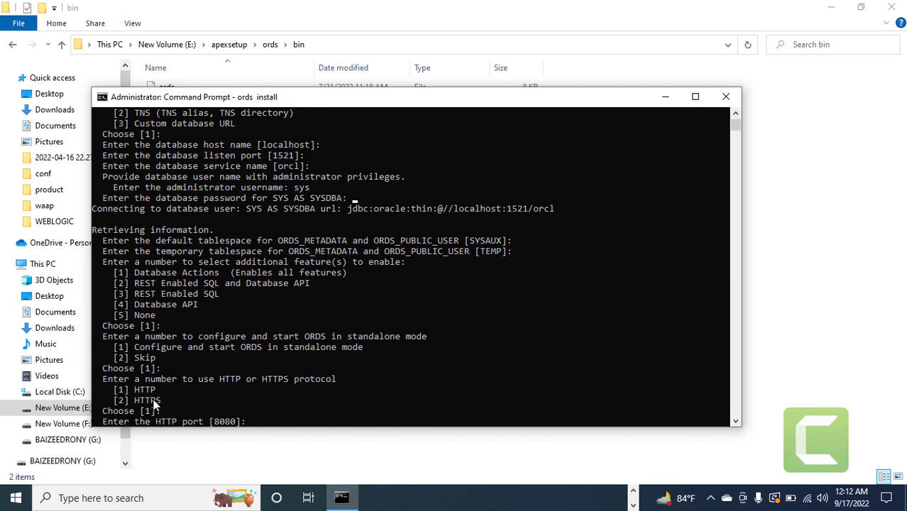
{"action": "type", "text": "80"}
{"action": "key", "text": "Return"}
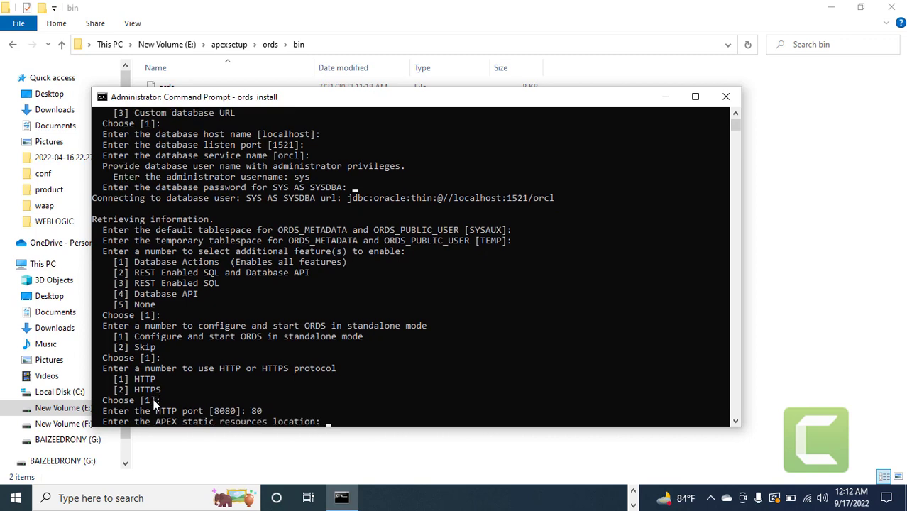
Copy the E:\apexsetup\ords\images path and paste it as the static resources location.
{"action": "left_click", "coordinate": [330, 46]}
{"action": "left_click", "coordinate": [329, 46]}
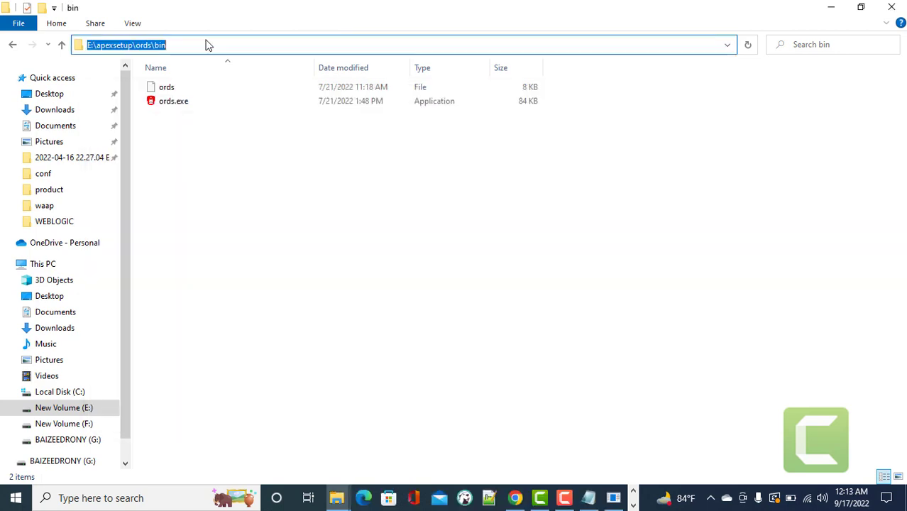
{"action": "left_click", "coordinate": [61, 45]}
{"action": "double_click", "coordinate": [204, 143]}
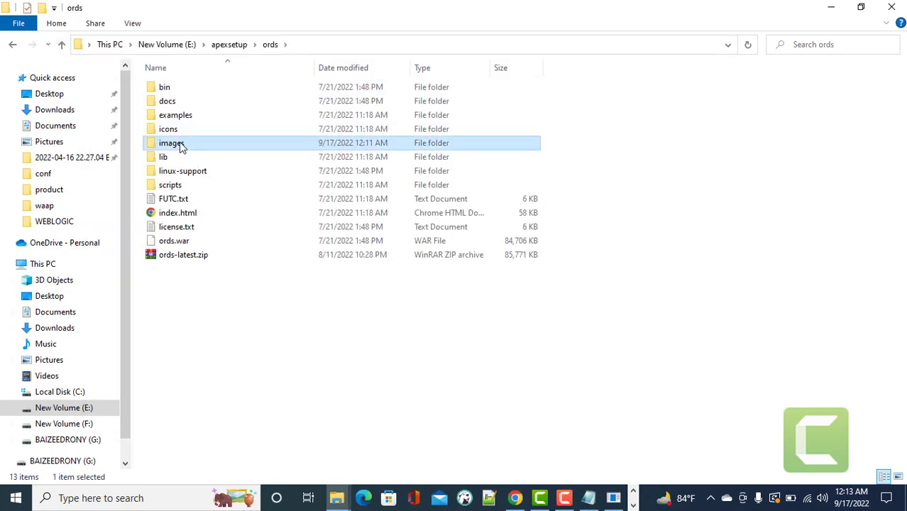
{"action": "left_click", "coordinate": [334, 46]}
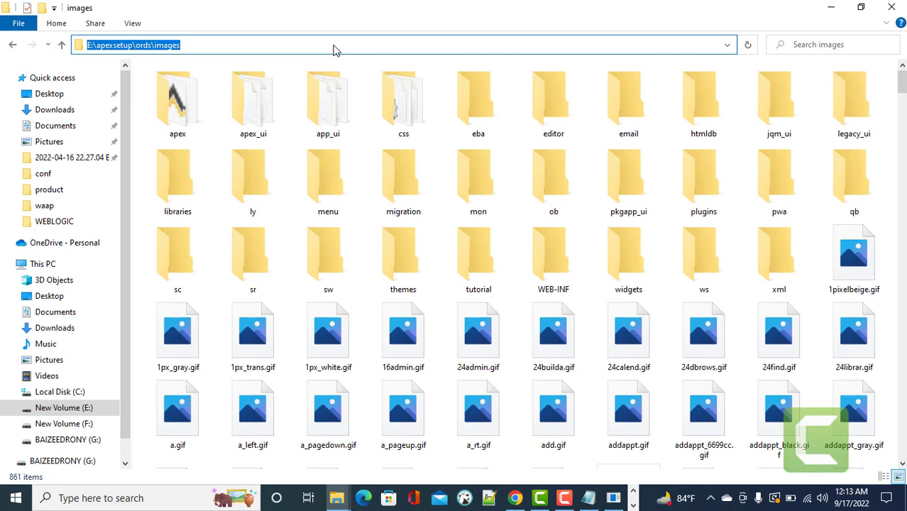
{"action": "right_click", "coordinate": [100, 47]}
{"action": "left_click", "coordinate": [133, 91]}
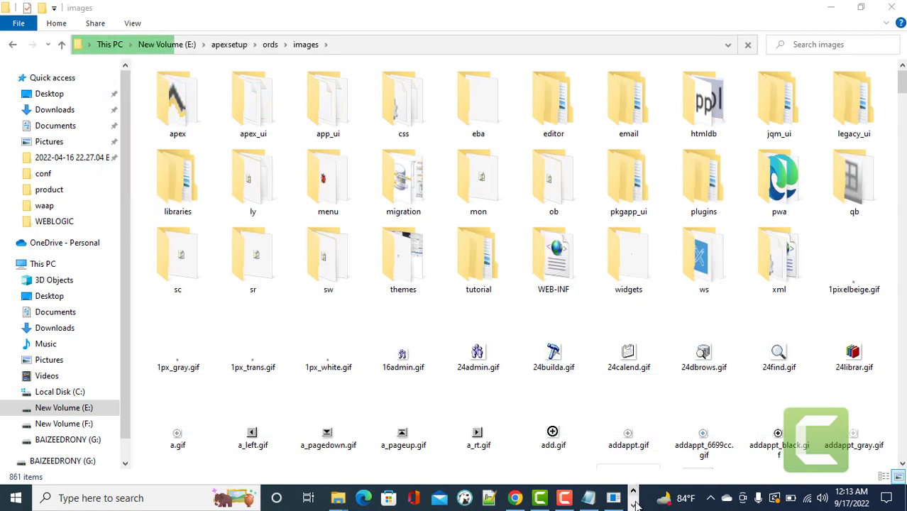
{"action": "left_click", "coordinate": [341, 498]}
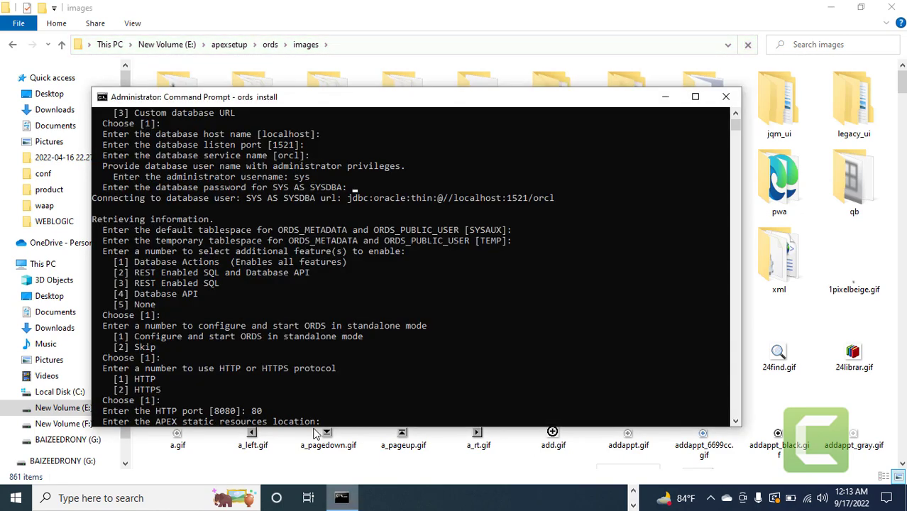
{"action": "right_click", "coordinate": [362, 402]}
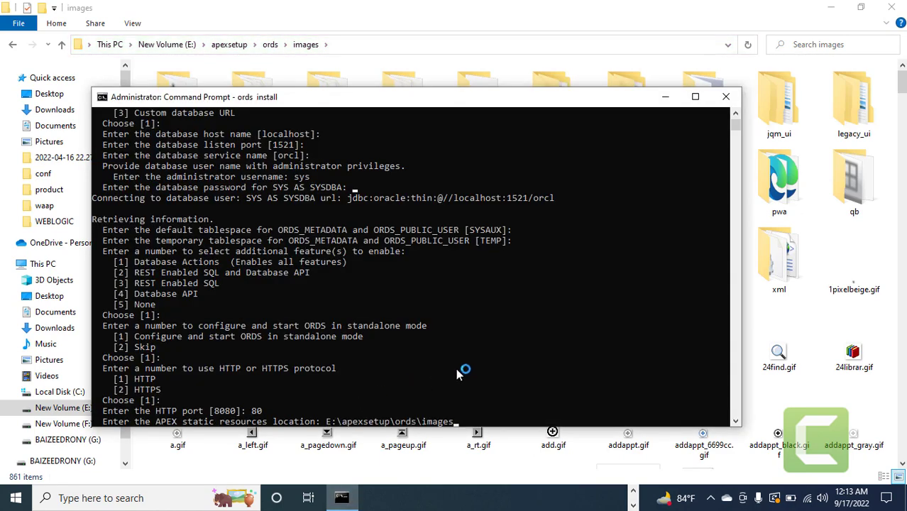
Confirm the static resources path so ORDS 22.2.1 installs and starts on port 80, then show the APEX guide.
{"action": "key", "text": "Return"}
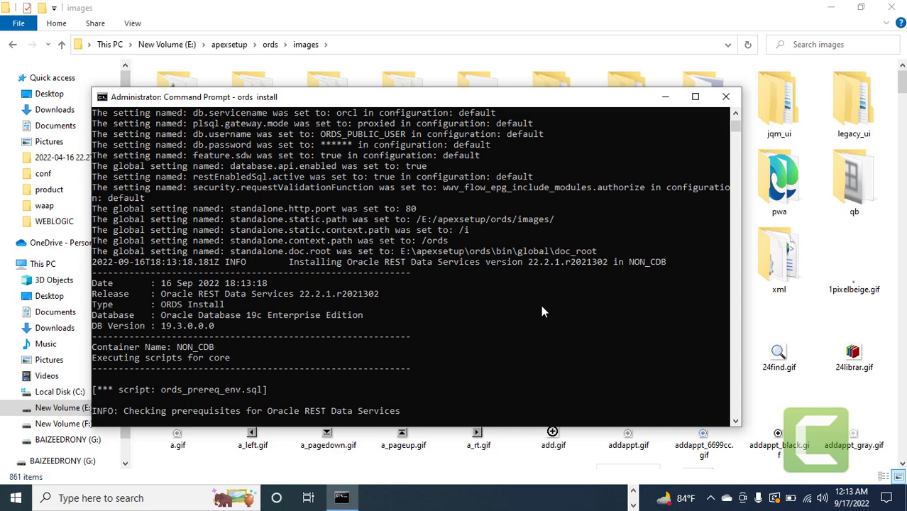
{"action": "left_click", "coordinate": [634, 500]}
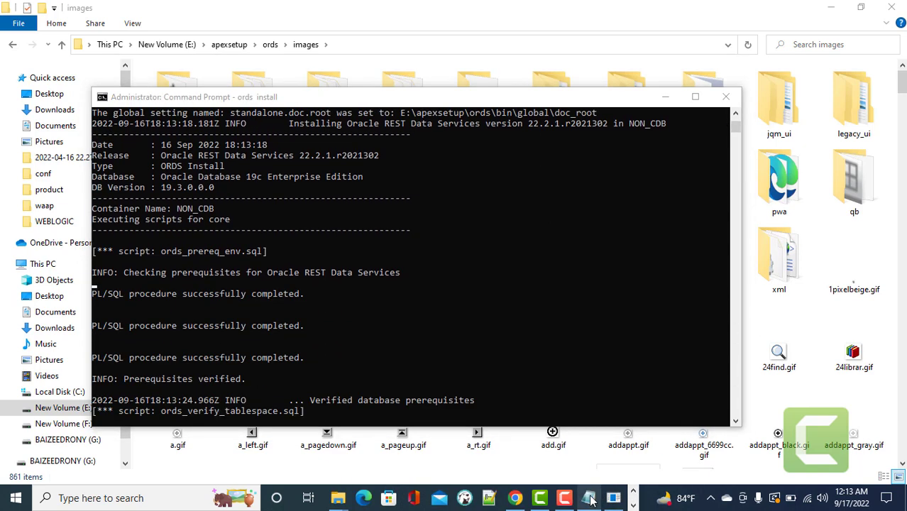
{"action": "left_click", "coordinate": [564, 498]}
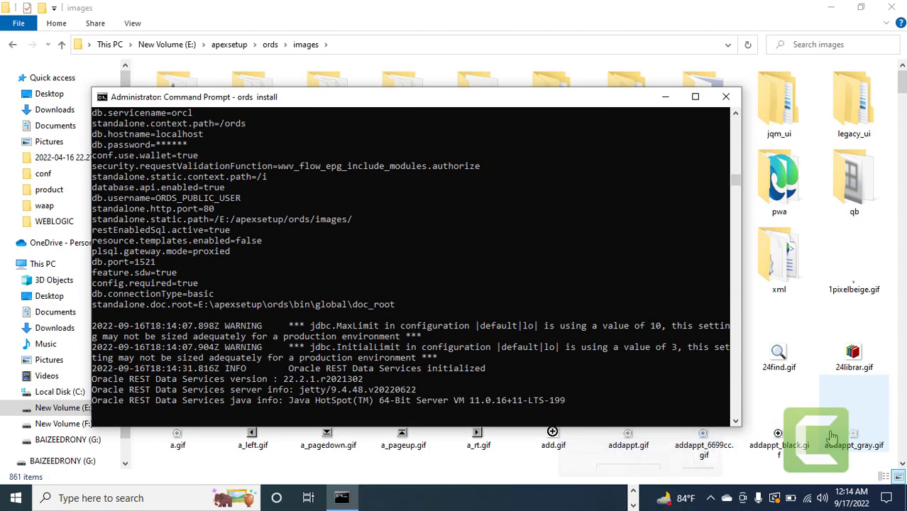
{"action": "scroll", "coordinate": [455, 321], "scroll_direction": "down", "scroll_amount": 1}
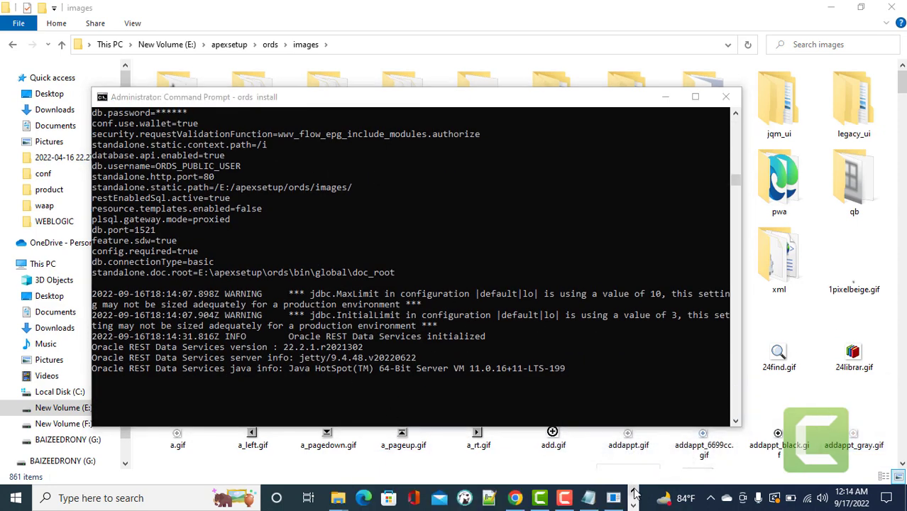
{"action": "left_click", "coordinate": [515, 498]}
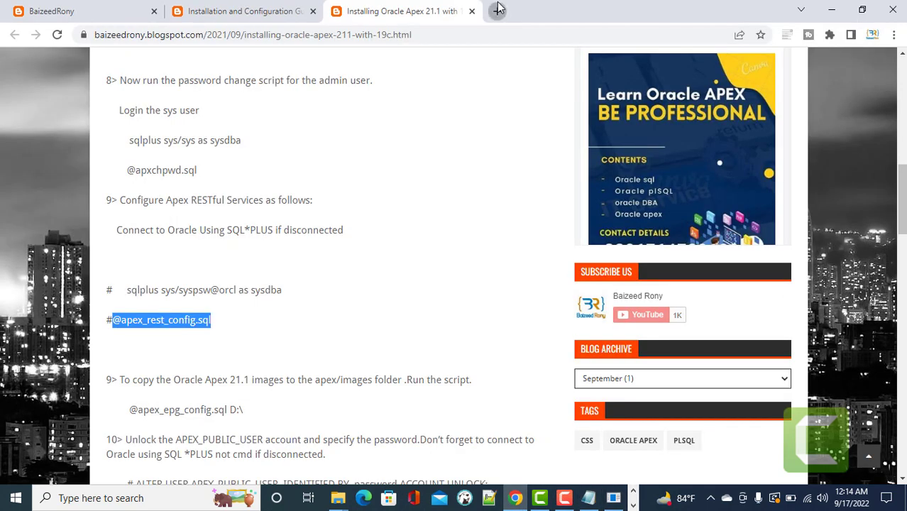
Load localhost:80/ords/apex_admin in a new Chrome tab.
{"action": "left_click", "coordinate": [497, 11]}
{"action": "type", "text": "lo"}
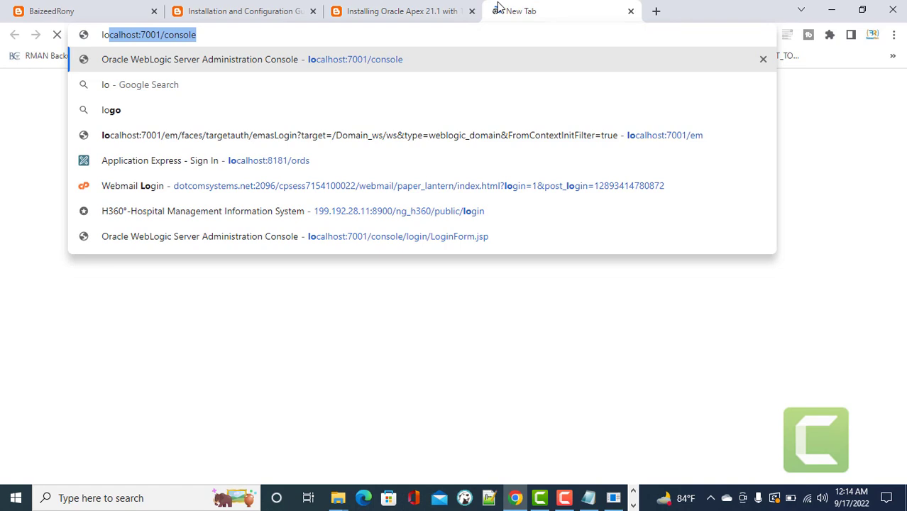
{"action": "key", "text": "Right"}
{"action": "key", "text": "BackSpace"}
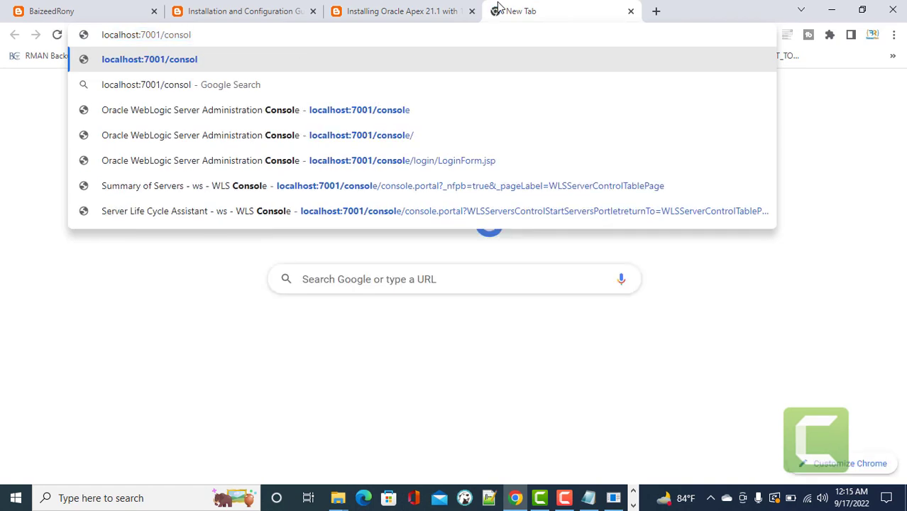
{"action": "key", "text": "BackSpace"}
{"action": "key", "text": "BackSpace"}
{"action": "key", "text": "BackSpace"}
{"action": "key", "text": "BackSpace"}
{"action": "key", "text": "BackSpace"}
{"action": "key", "text": "BackSpace"}
{"action": "key", "text": "BackSpace"}
{"action": "key", "text": "BackSpace"}
{"action": "key", "text": "BackSpace"}
{"action": "key", "text": "BackSpace"}
{"action": "key", "text": "BackSpace"}
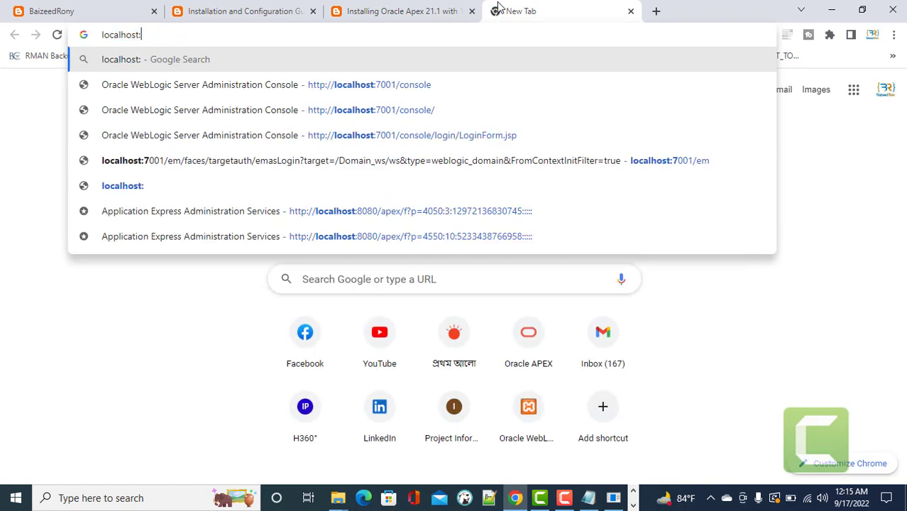
{"action": "type", "text": "ords"}
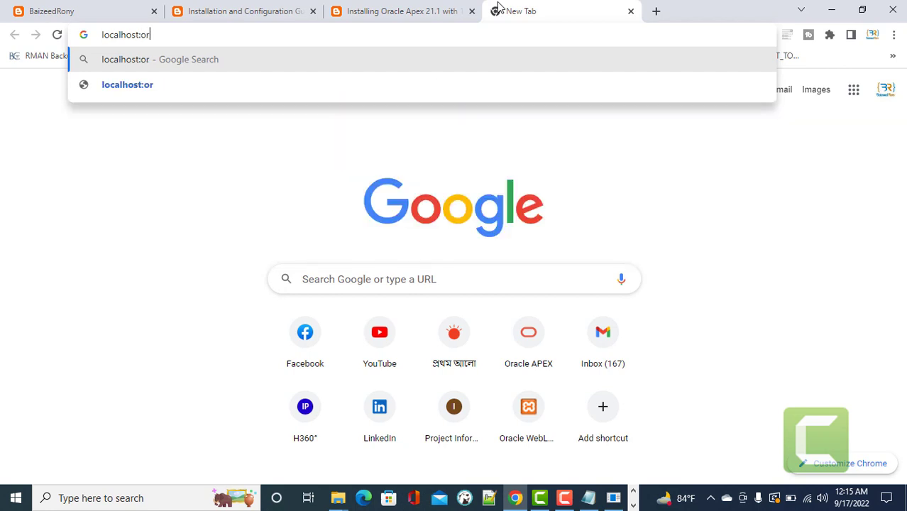
{"action": "key", "text": "Left"}
{"action": "key", "text": "Left"}
{"action": "key", "text": "Left"}
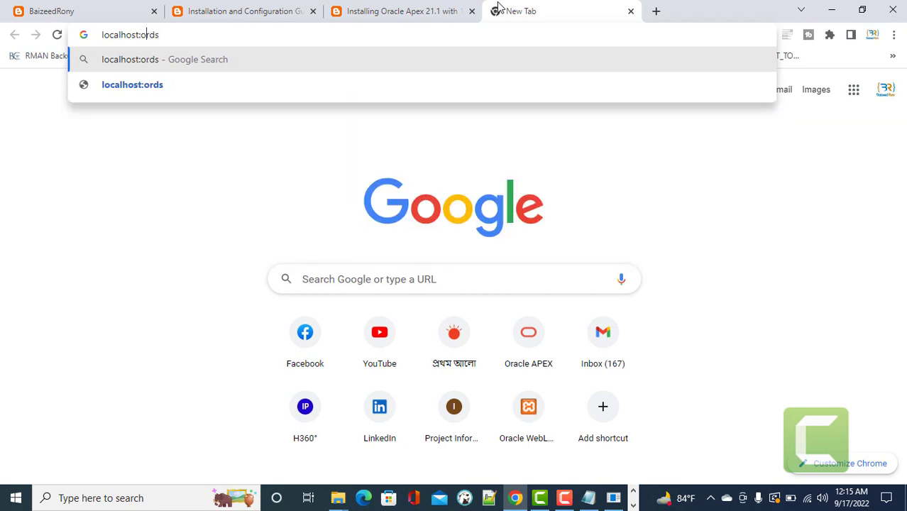
{"action": "type", "text": "80/"}
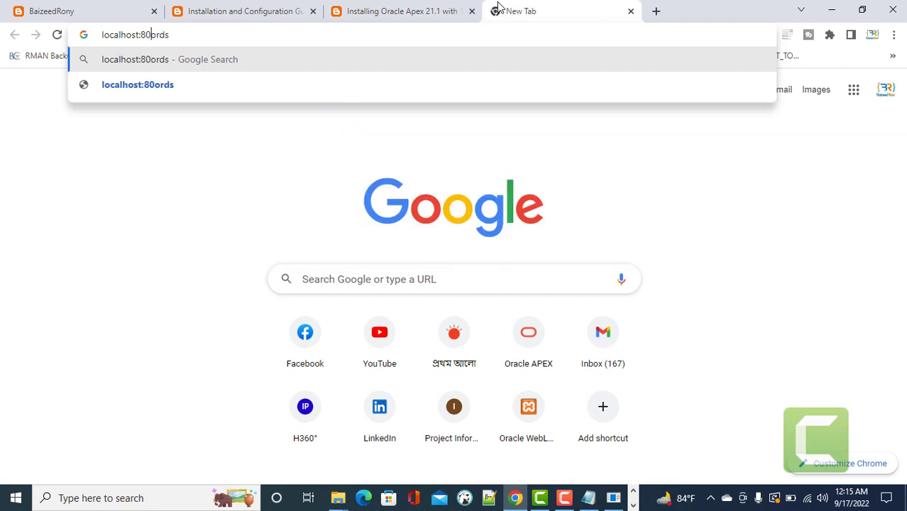
{"action": "key", "text": "Right"}
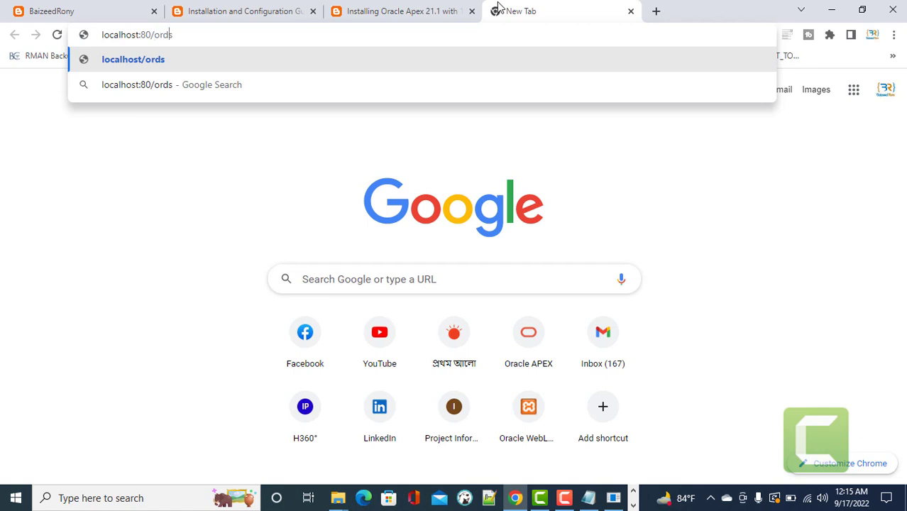
{"action": "type", "text": "/ape"}
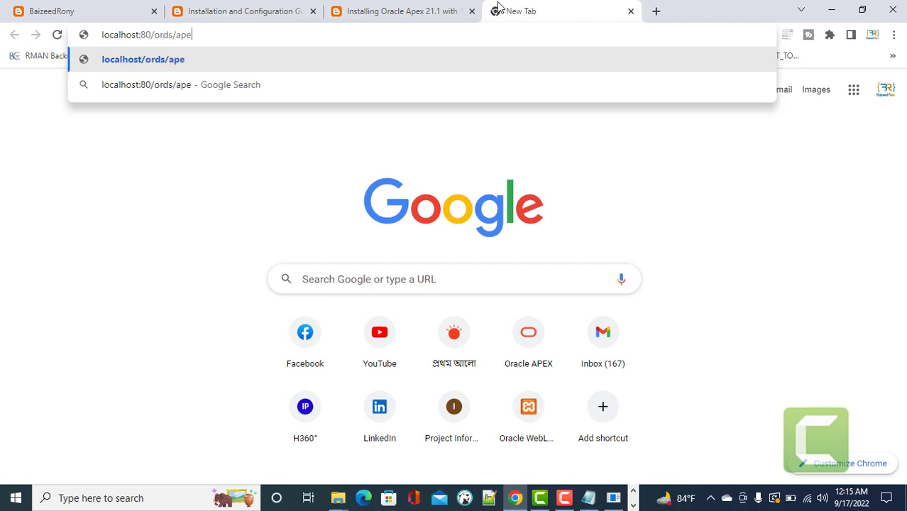
{"action": "type", "text": "x_ad"}
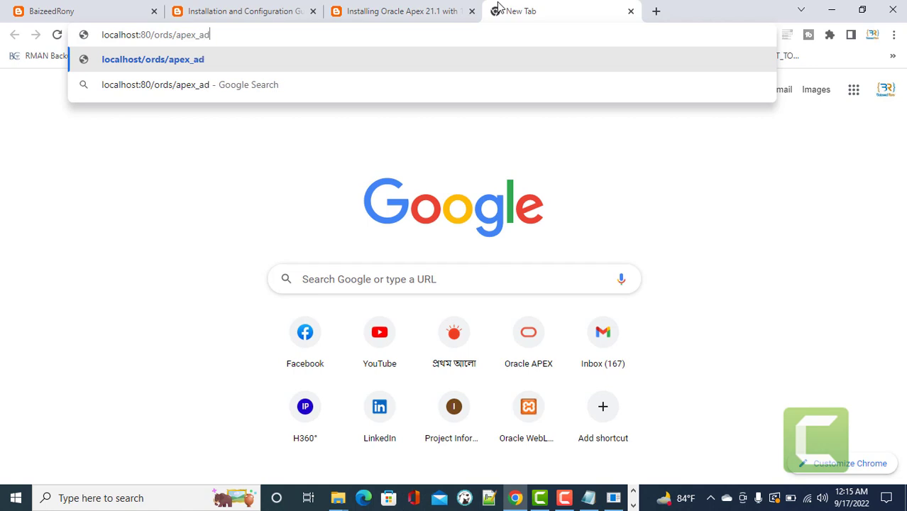
{"action": "type", "text": "min"}
{"action": "key", "text": "Return"}
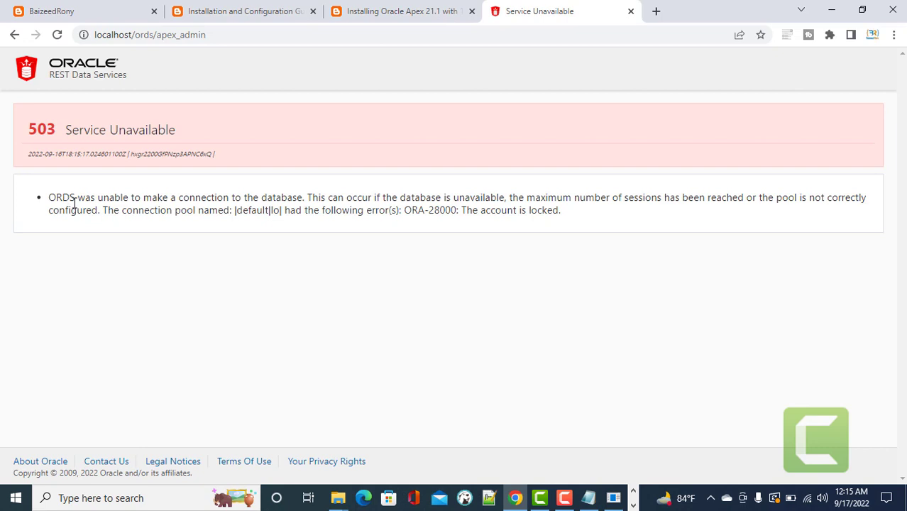
Highlight the ORDS 503 error reporting ORA-28000, the account is locked.
{"action": "left_click_drag", "start_coordinate": [56, 197], "coordinate": [294, 198]}
{"action": "left_click", "coordinate": [460, 243]}
{"action": "left_click_drag", "start_coordinate": [472, 210], "coordinate": [561, 211]}
{"action": "left_click", "coordinate": [564, 223]}
{"action": "left_click", "coordinate": [4, 500]}
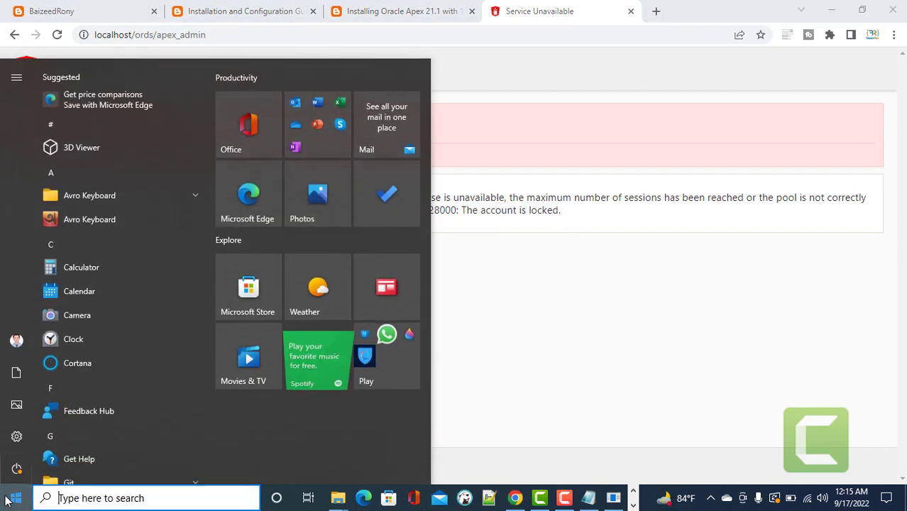
Launch SQL Plus and log in as 'sys as sysdba' with the database password.
{"action": "type", "text": "sq"}
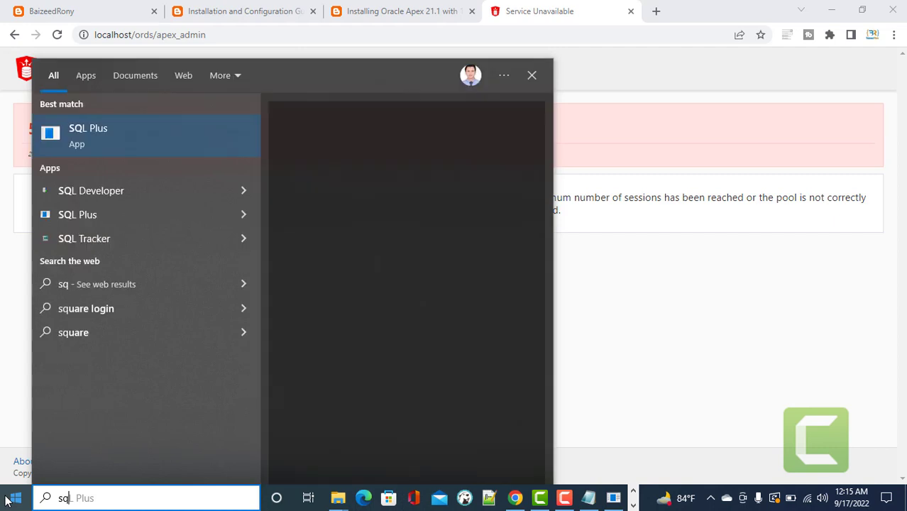
{"action": "key", "text": "Return"}
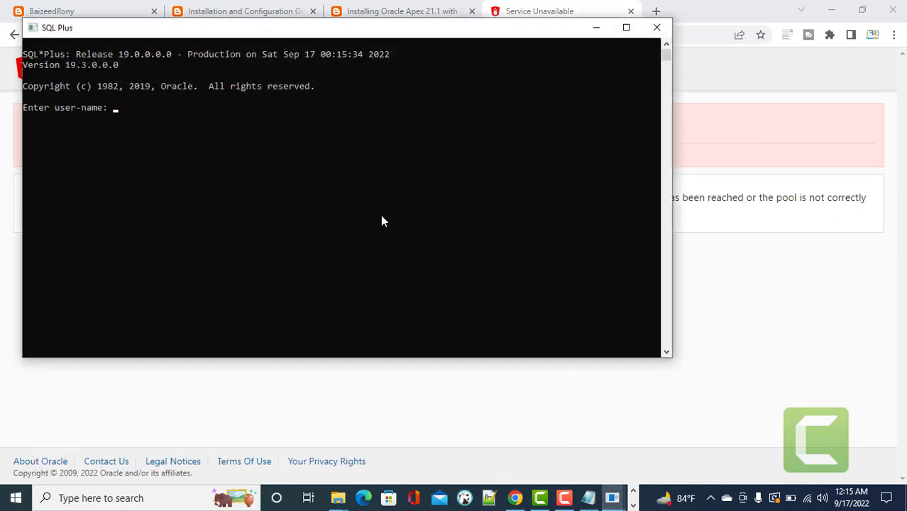
{"action": "type", "text": "sys as sysdba"}
{"action": "key", "text": "Return"}
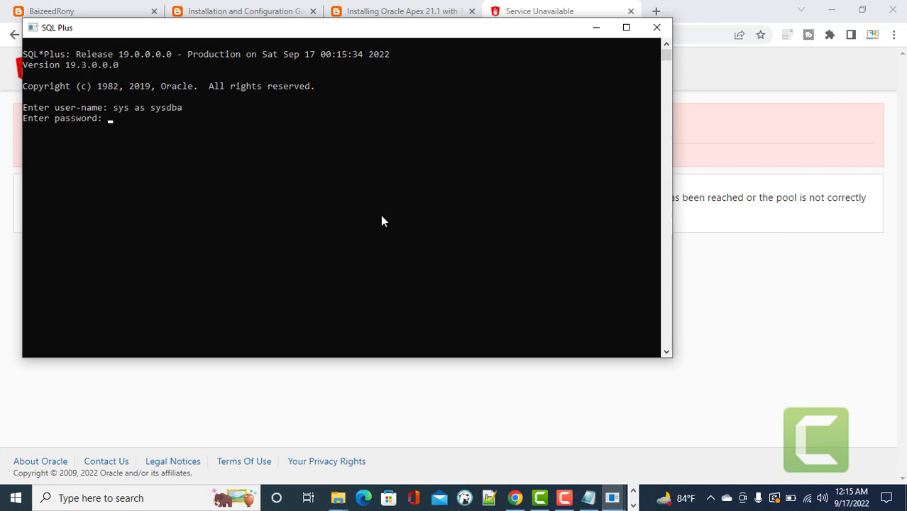
{"action": "key", "text": "Return"}
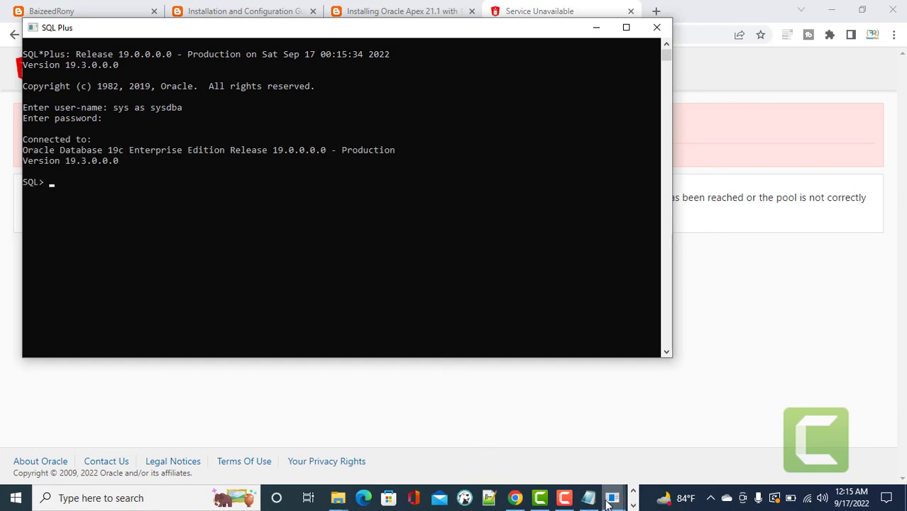
{"action": "left_click", "coordinate": [588, 497]}
Paste and run the ALTER USER APEX_REST_PUBLIC_USER ACCOUNT UNLOCK statement from Notepad.
{"action": "left_click", "coordinate": [280, 228]}
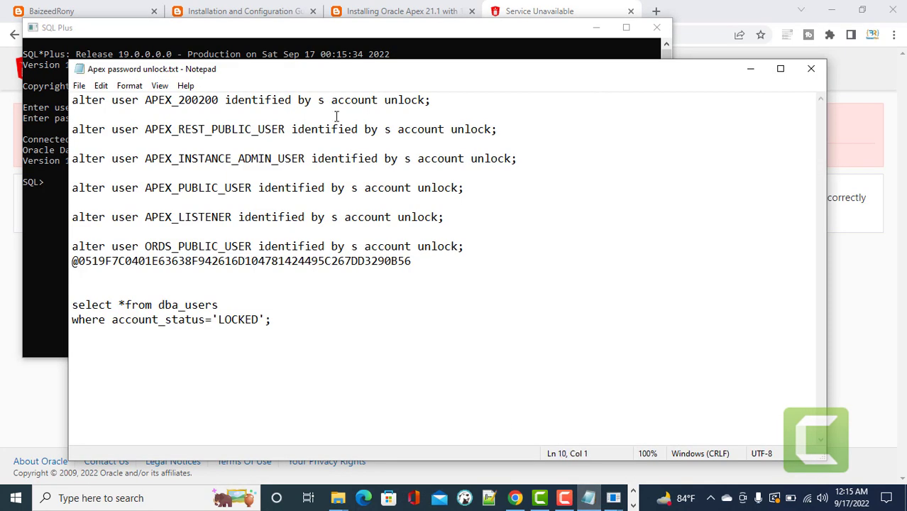
{"action": "left_click_drag", "start_coordinate": [514, 132], "coordinate": [71, 129]}
{"action": "key", "text": "ctrl+c"}
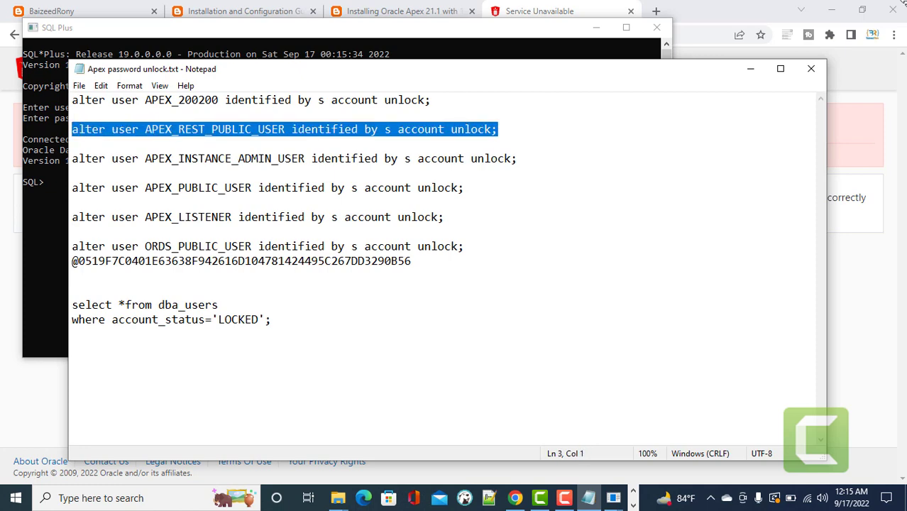
{"action": "left_click", "coordinate": [751, 73]}
{"action": "right_click", "coordinate": [103, 253]}
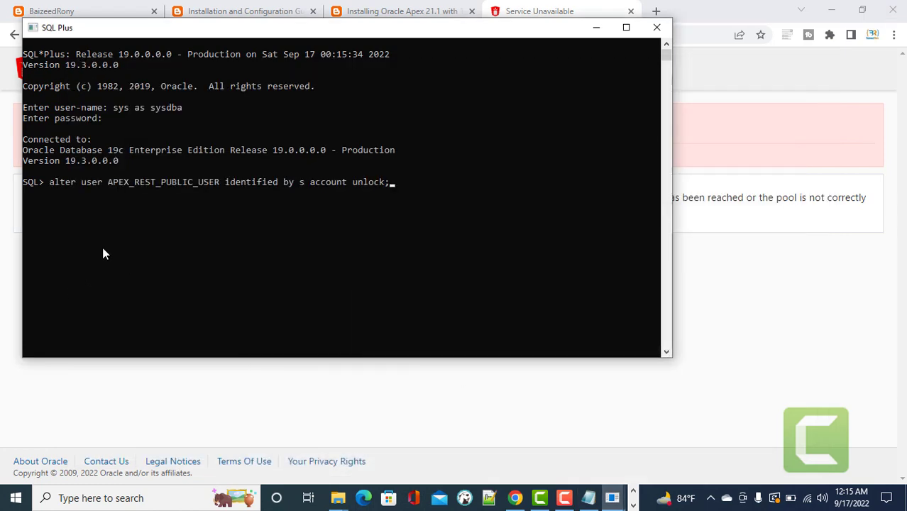
{"action": "key", "text": "Return"}
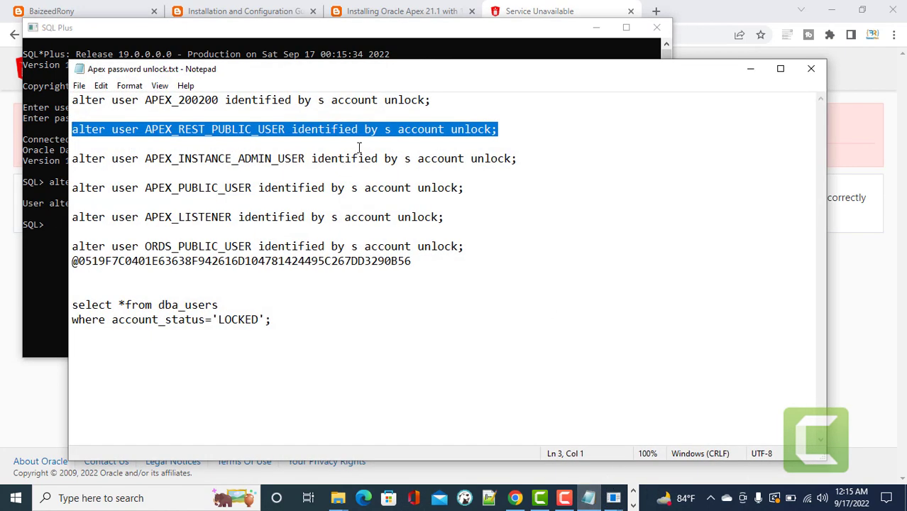
Run the APEX_INSTANCE_ADMIN_USER unlock statement, which reports the user does not exist.
{"action": "left_click", "coordinate": [480, 149]}
{"action": "left_click", "coordinate": [516, 158]}
{"action": "left_click_drag", "start_coordinate": [516, 158], "coordinate": [4, 157]}
{"action": "key", "text": "ctrl+c"}
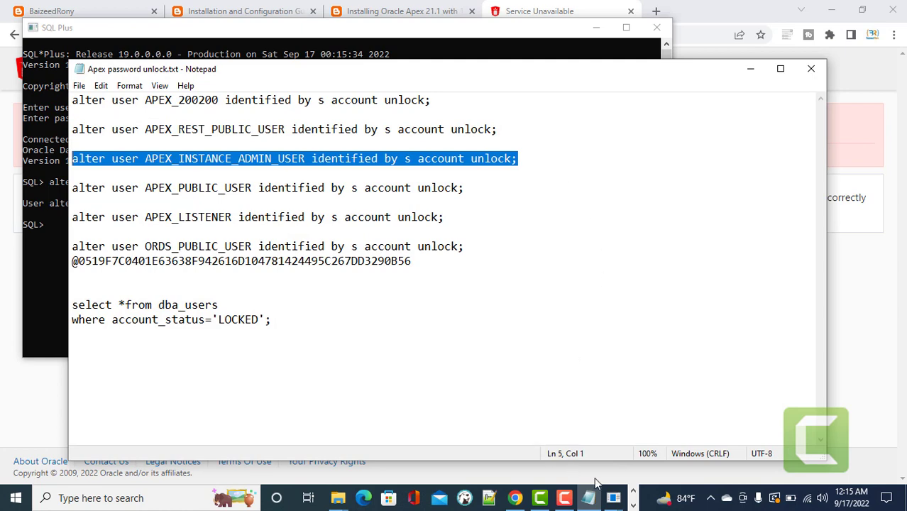
{"action": "left_click", "coordinate": [611, 497]}
{"action": "left_click", "coordinate": [636, 430]}
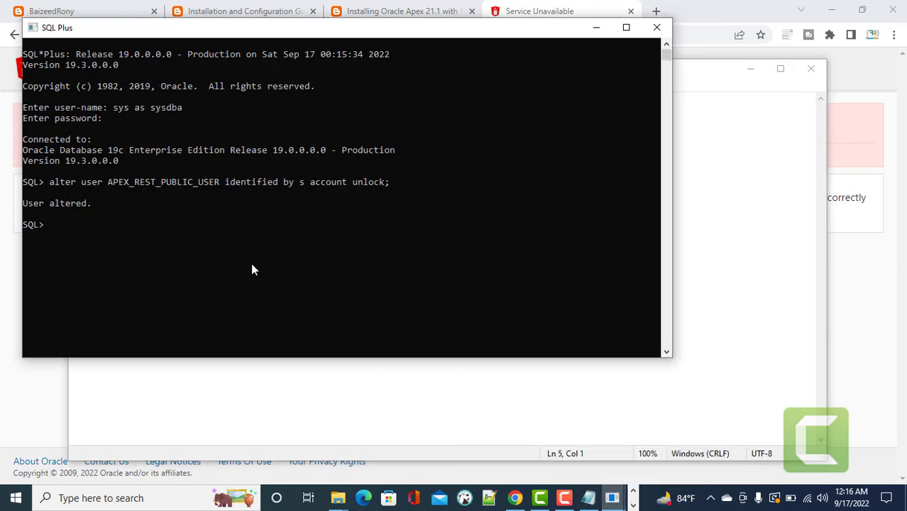
{"action": "right_click", "coordinate": [250, 262]}
{"action": "key", "text": "Return"}
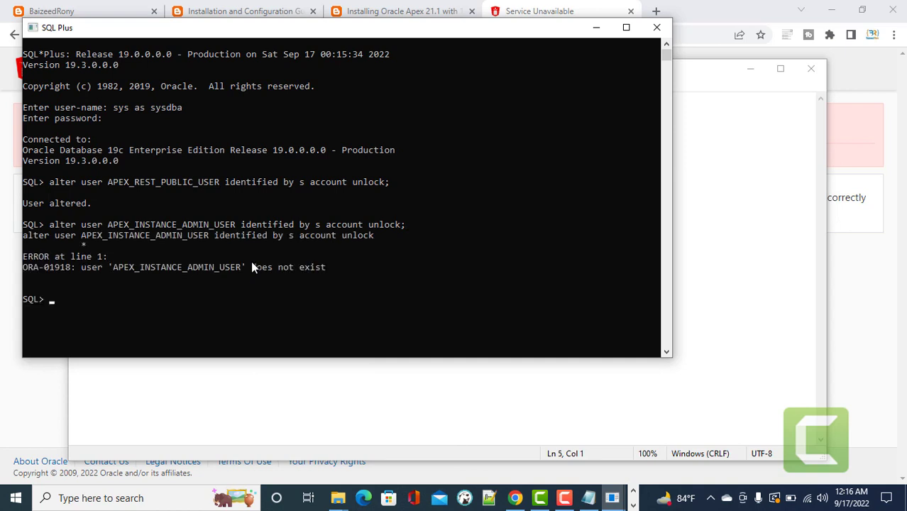
Paste and run the APEX_PUBLIC_USER account unlock statement.
{"action": "left_click", "coordinate": [587, 498]}
{"action": "left_click", "coordinate": [411, 245]}
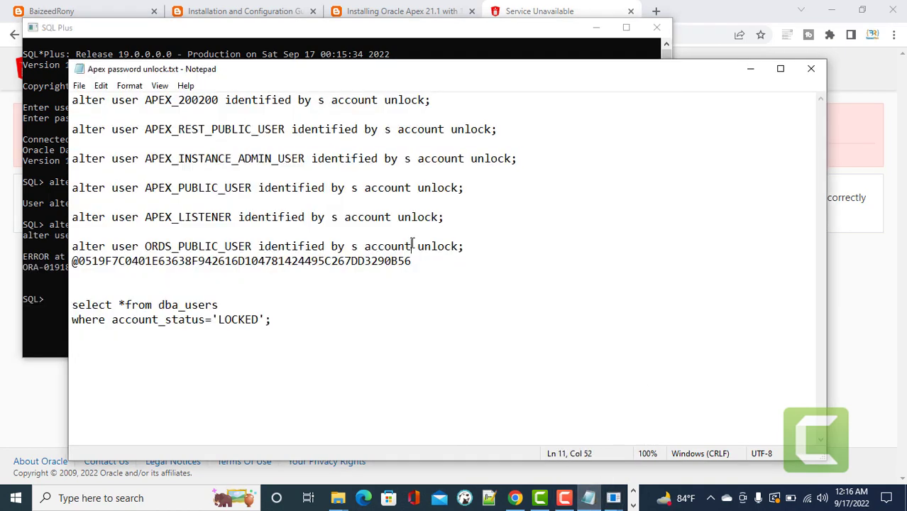
{"action": "left_click_drag", "start_coordinate": [494, 187], "coordinate": [14, 186]}
{"action": "key", "text": "ctrl+c"}
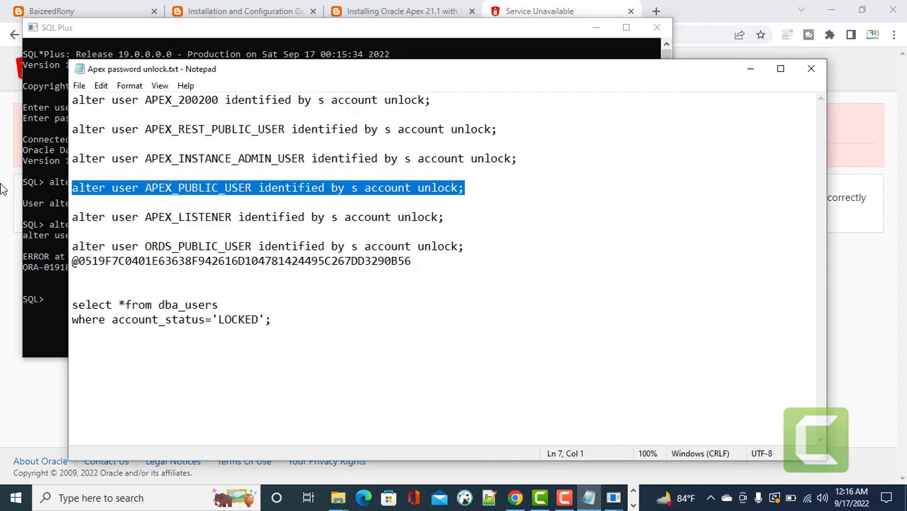
{"action": "mouse_move", "coordinate": [612, 498]}
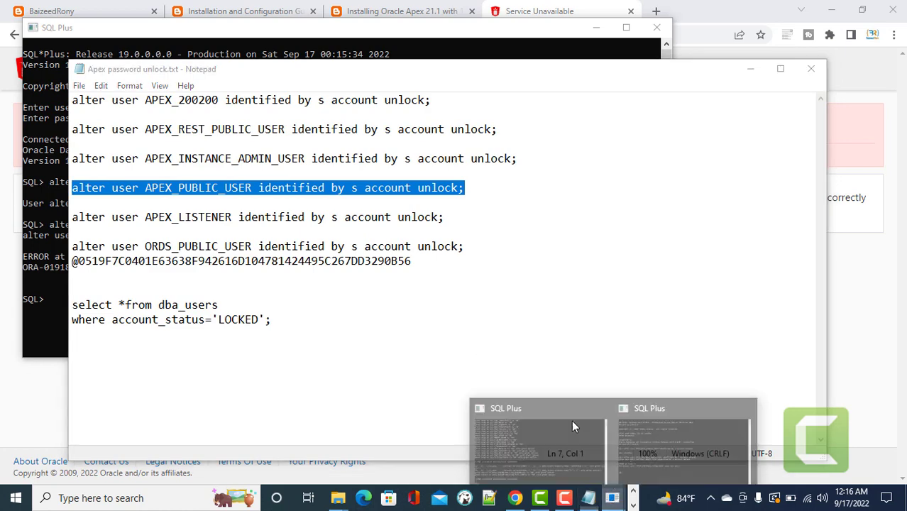
{"action": "left_click", "coordinate": [670, 398]}
{"action": "key", "text": "ctrl+v"}
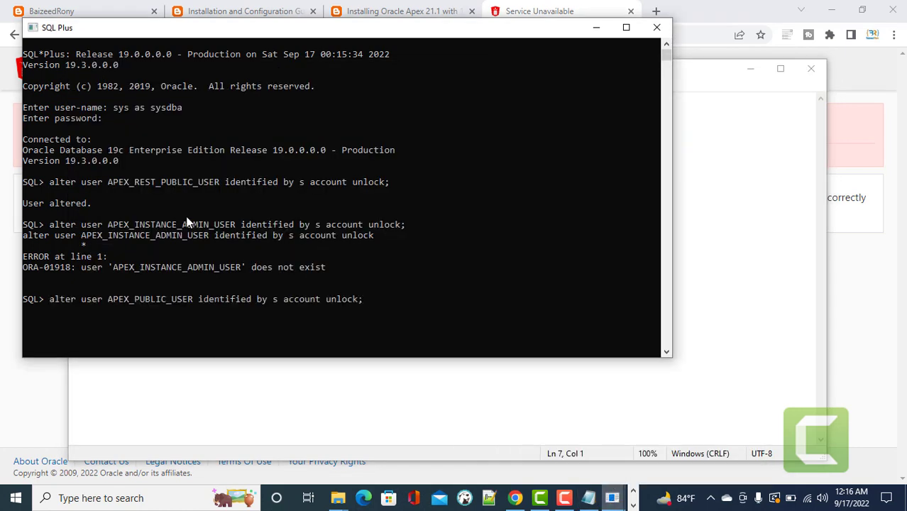
{"action": "key", "text": "Return"}
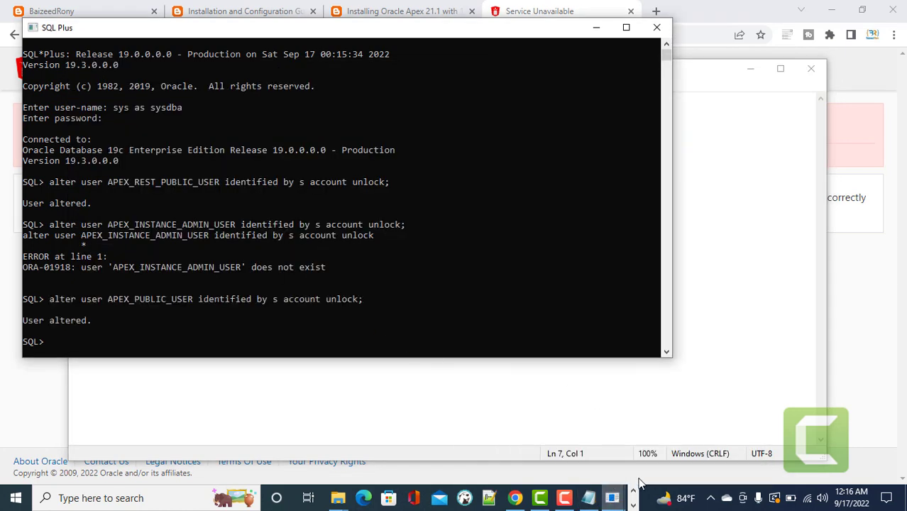
Paste and run the APEX_LISTENER account unlock statement.
{"action": "left_click", "coordinate": [591, 501]}
{"action": "left_click", "coordinate": [263, 228]}
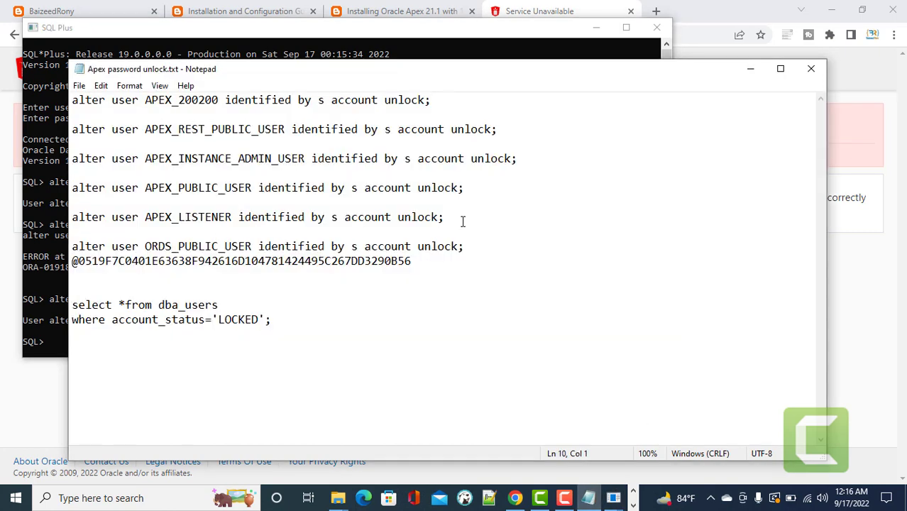
{"action": "left_click_drag", "start_coordinate": [461, 218], "coordinate": [72, 217]}
{"action": "key", "text": "ctrl+c"}
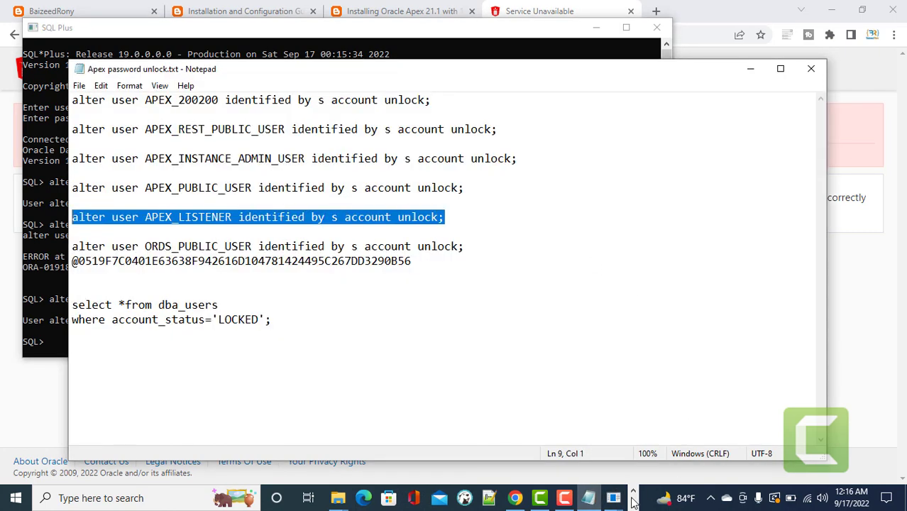
{"action": "left_click", "coordinate": [613, 497]}
{"action": "left_click", "coordinate": [540, 440]}
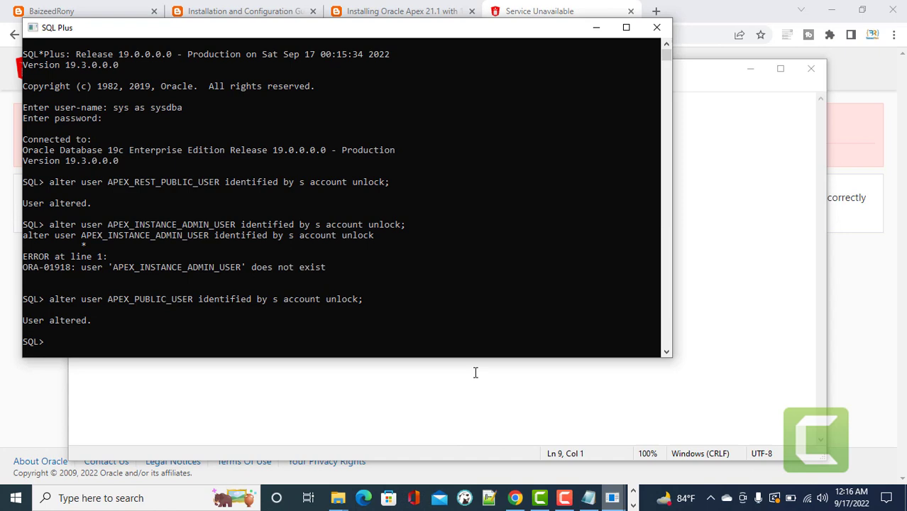
{"action": "right_click", "coordinate": [355, 323]}
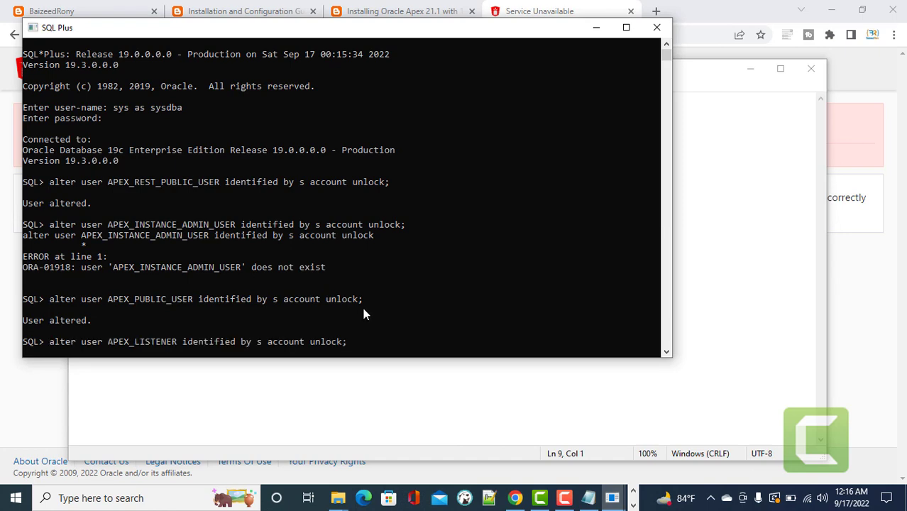
{"action": "key", "text": "Return"}
Paste and run the ORDS_PUBLIC_USER account unlock statement.
{"action": "left_click", "coordinate": [587, 498]}
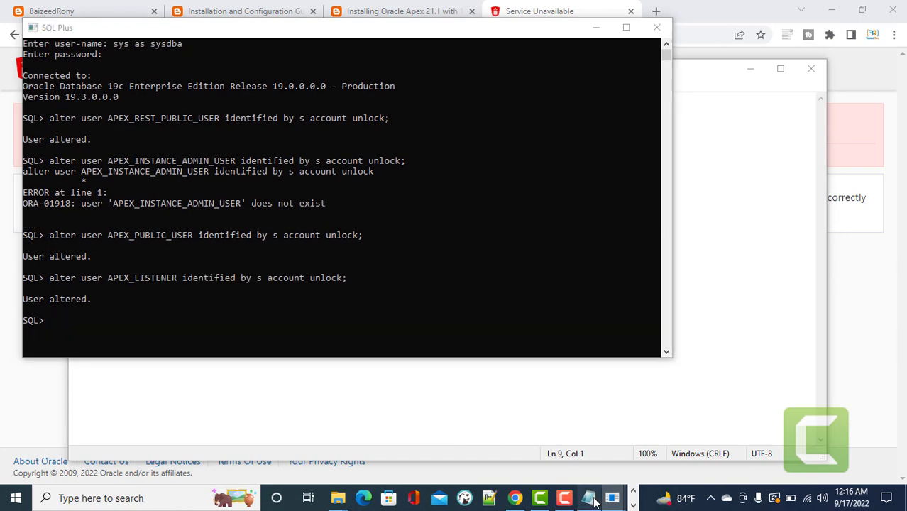
{"action": "left_click", "coordinate": [286, 319]}
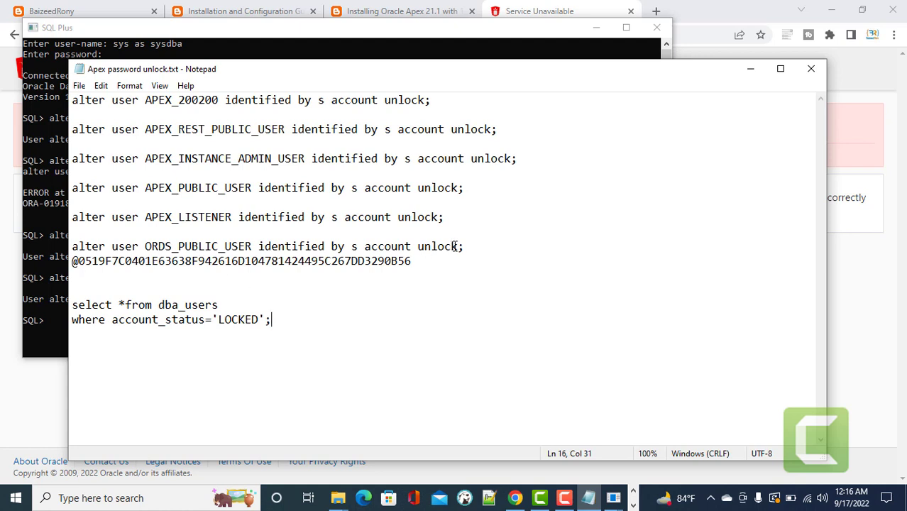
{"action": "left_click_drag", "start_coordinate": [468, 246], "coordinate": [72, 246]}
{"action": "key", "text": "ctrl+c"}
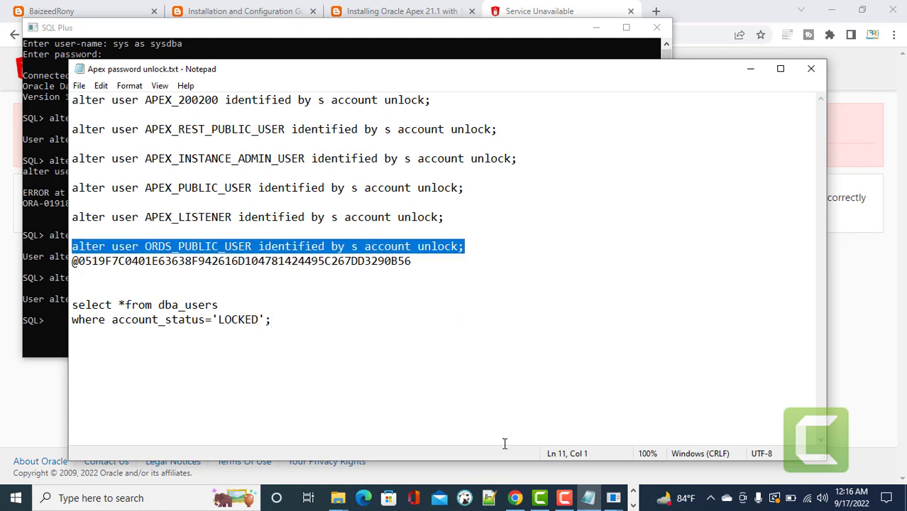
{"action": "left_click", "coordinate": [612, 498]}
{"action": "left_click", "coordinate": [639, 430]}
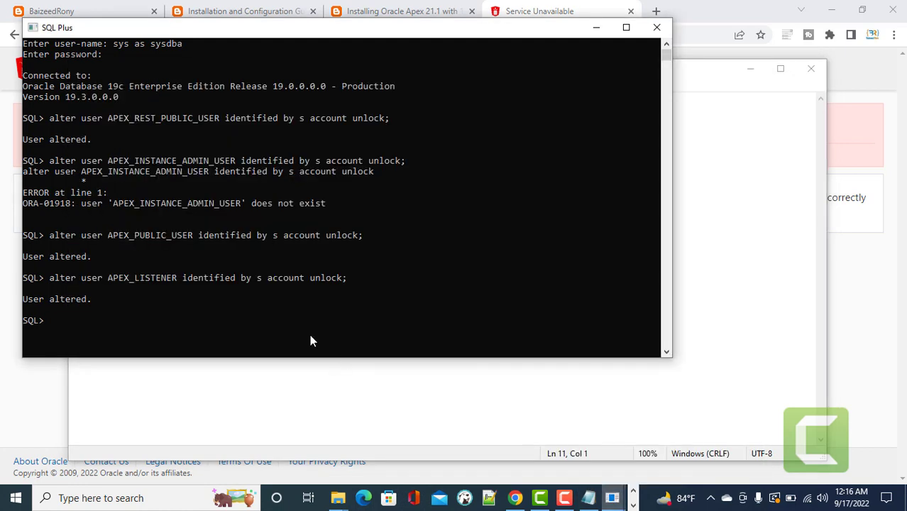
{"action": "key", "text": "ctrl+v"}
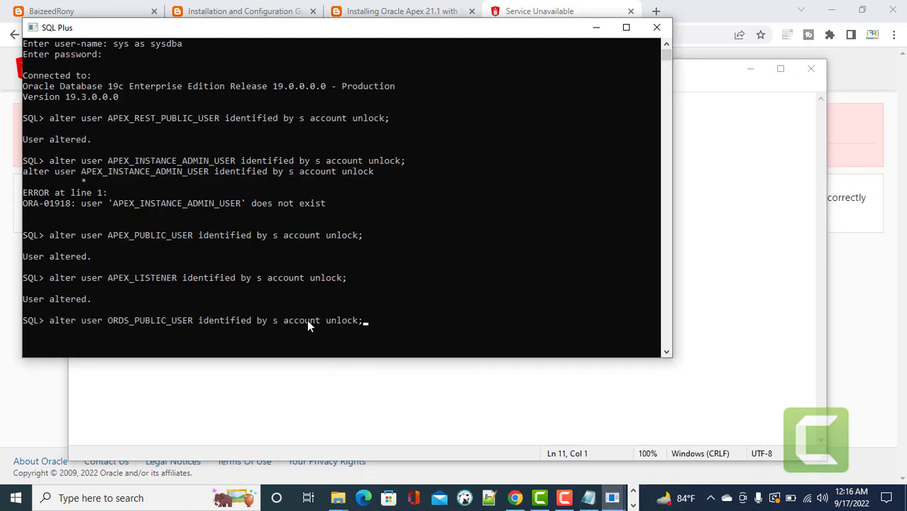
{"action": "key", "text": "Return"}
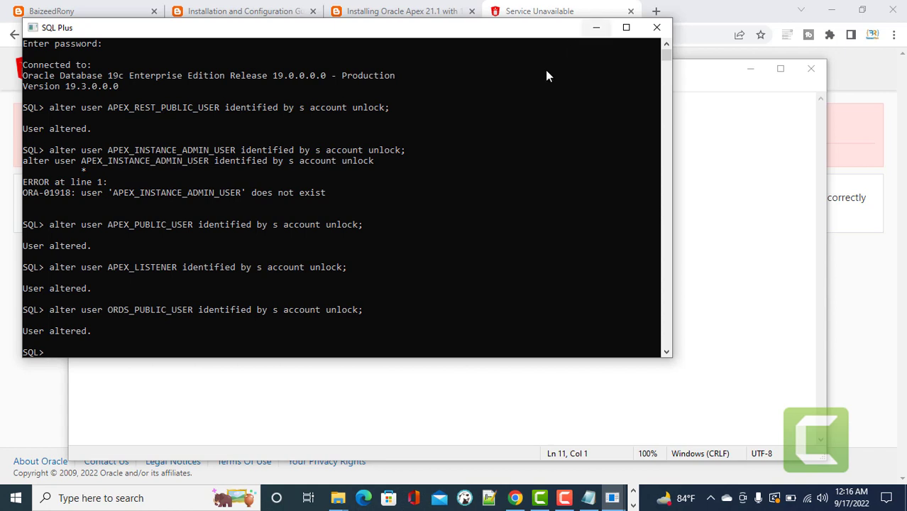
Run commit; to save the account changes and minimize SQL Plus.
{"action": "type", "text": "commit"}
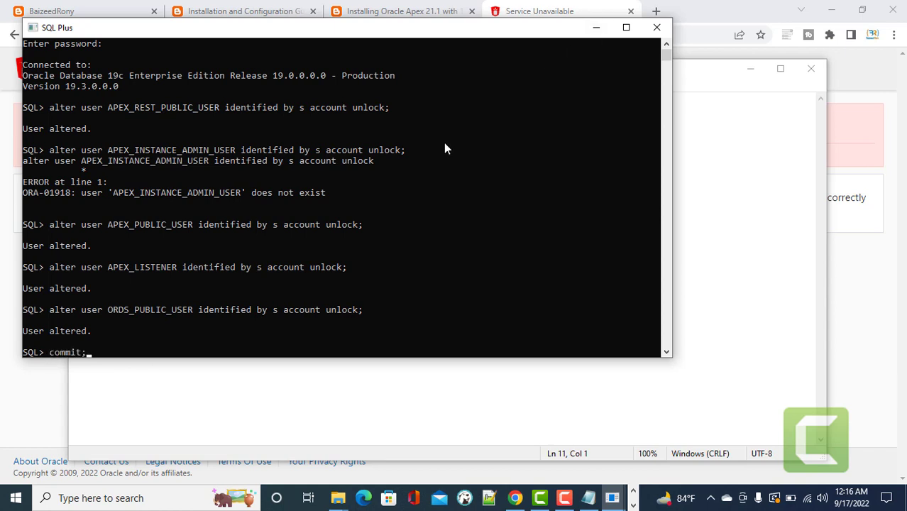
{"action": "type", "text": ";"}
{"action": "key", "text": "Return"}
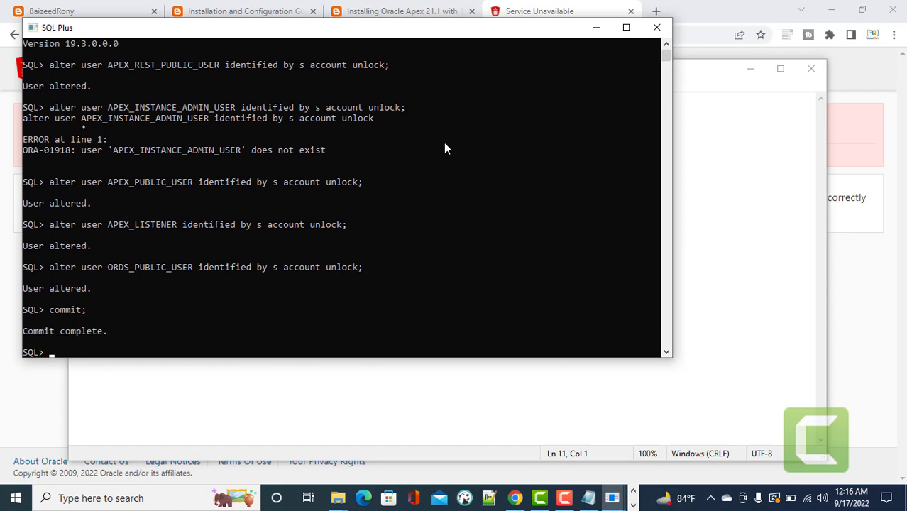
{"action": "left_click", "coordinate": [594, 28]}
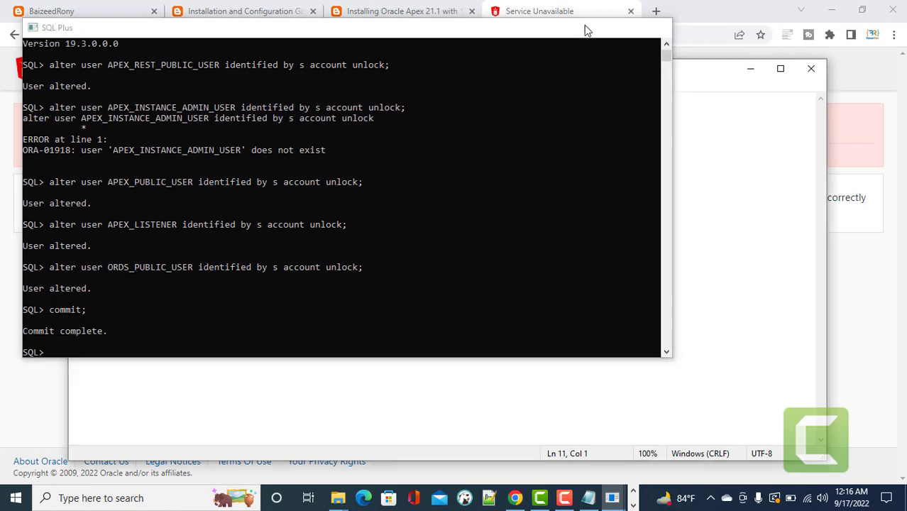
Reload the localhost/ords/apex_admin page now that the accounts are unlocked.
{"action": "left_click", "coordinate": [539, 14]}
{"action": "left_click", "coordinate": [256, 38]}
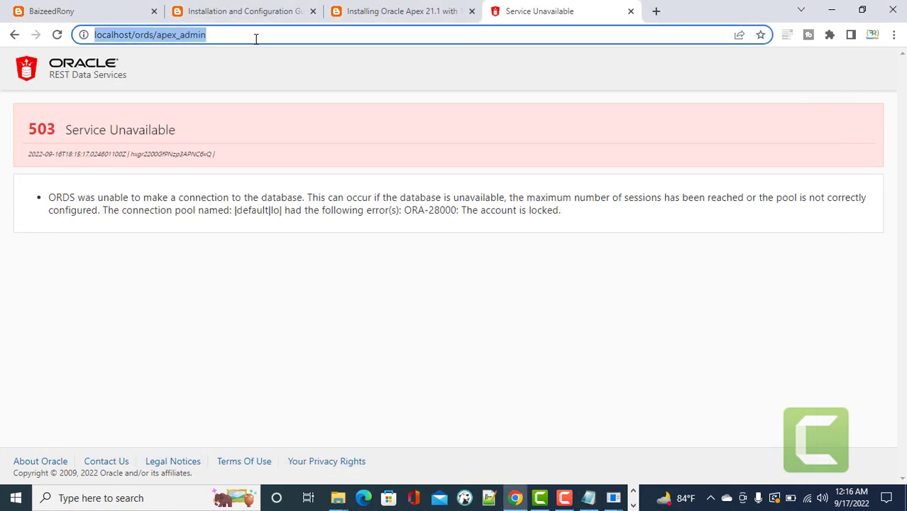
{"action": "key", "text": "Return"}
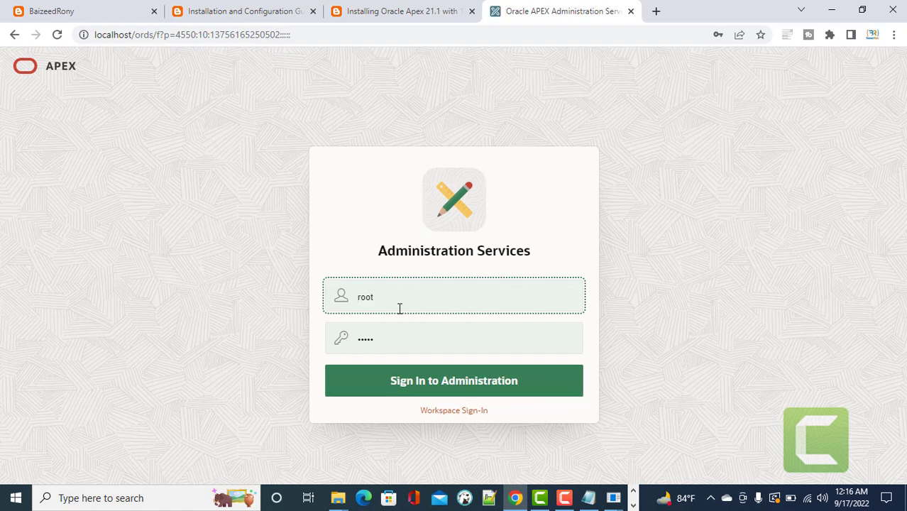
Replace username root with admin, enter the admin password and sign in.
{"action": "left_click", "coordinate": [394, 298]}
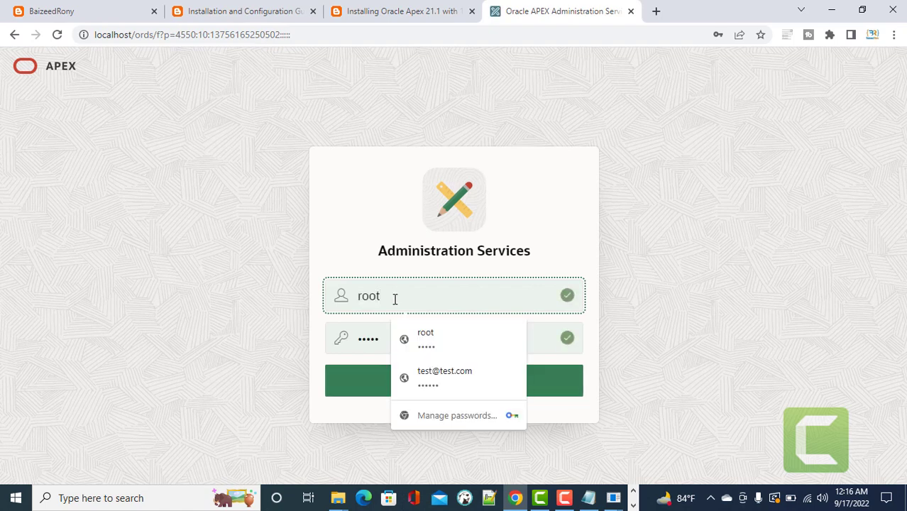
{"action": "double_click", "coordinate": [350, 298]}
{"action": "type", "text": "admin"}
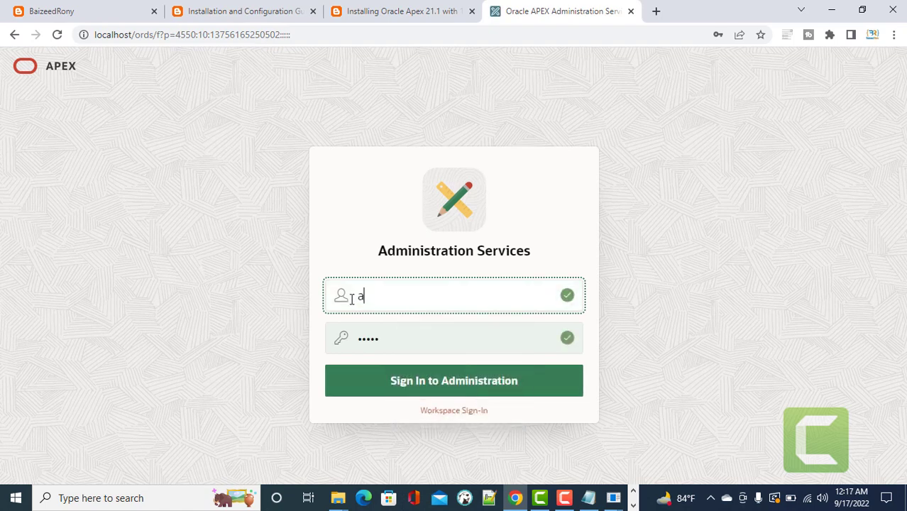
{"action": "key", "text": "Tab"}
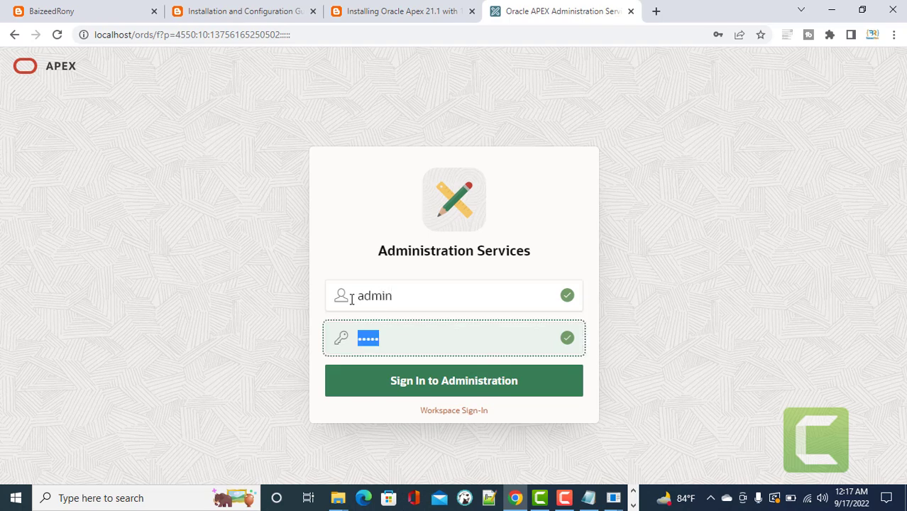
{"action": "type", "text": "admin"}
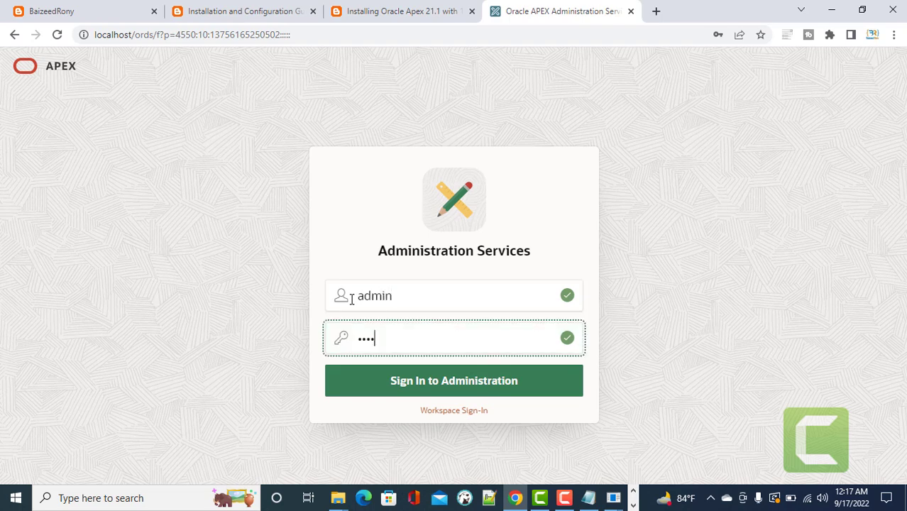
{"action": "type", "text": "123456"}
{"action": "key", "text": "Return"}
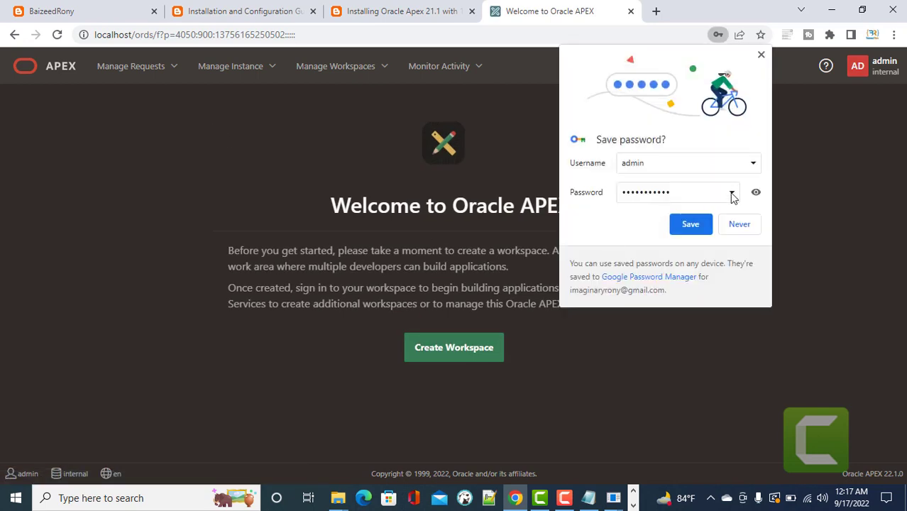
Save the browser credentials and start a new workspace named 'Patient Appointment'.
{"action": "left_click", "coordinate": [690, 222]}
{"action": "left_click", "coordinate": [452, 354]}
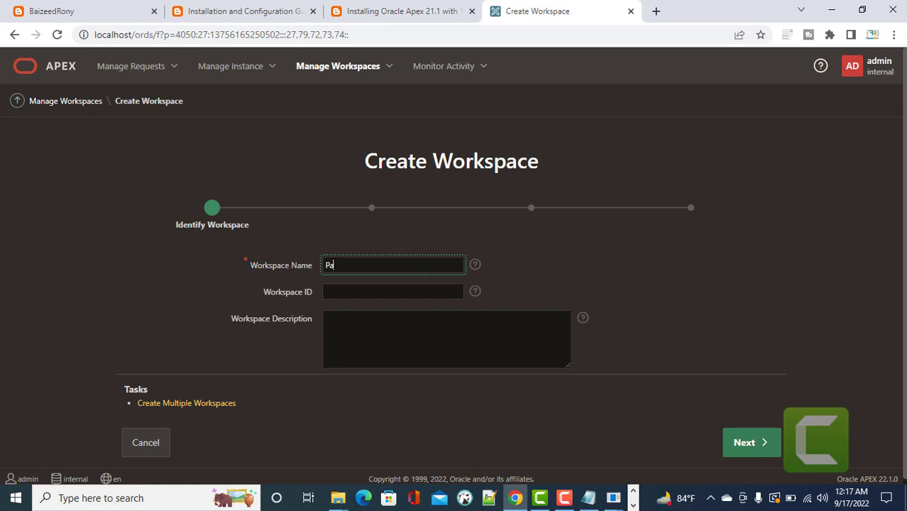
{"action": "type", "text": "Patient Appointment"}
{"action": "left_click", "coordinate": [753, 452]}
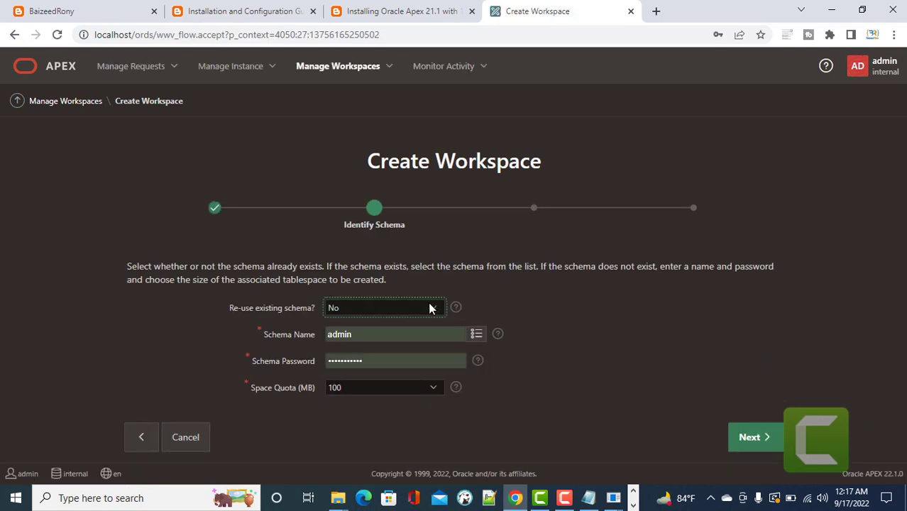
Set Re-use existing schema to No so a new schema is created.
{"action": "left_click", "coordinate": [429, 309]}
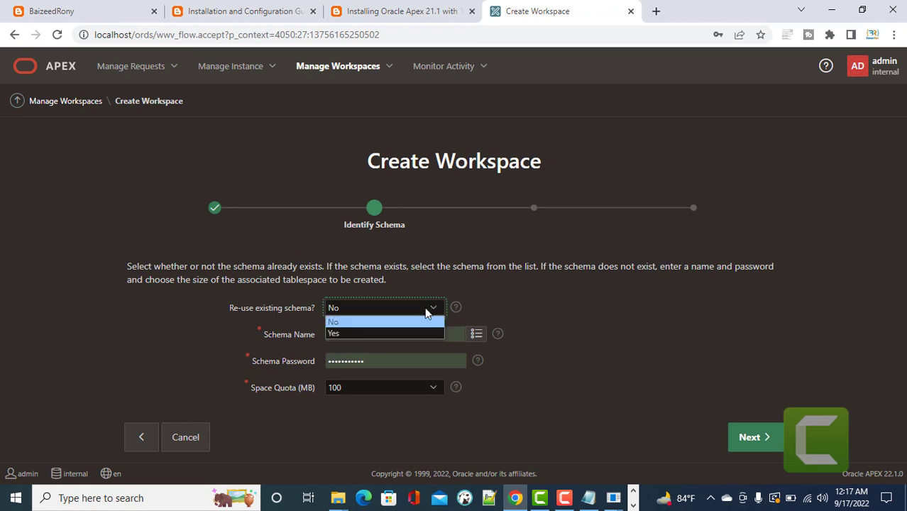
{"action": "left_click", "coordinate": [355, 335]}
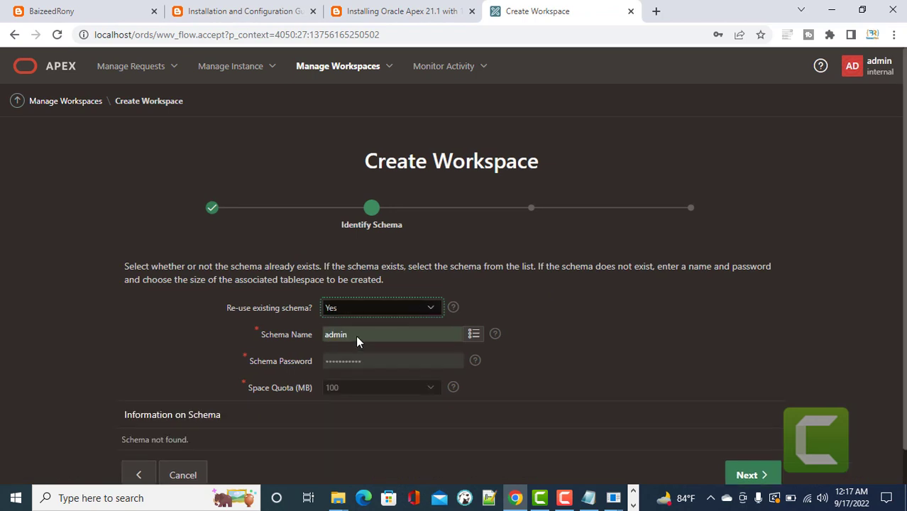
{"action": "left_click", "coordinate": [512, 306]}
{"action": "scroll", "coordinate": [536, 312], "scroll_direction": "down", "scroll_amount": 1}
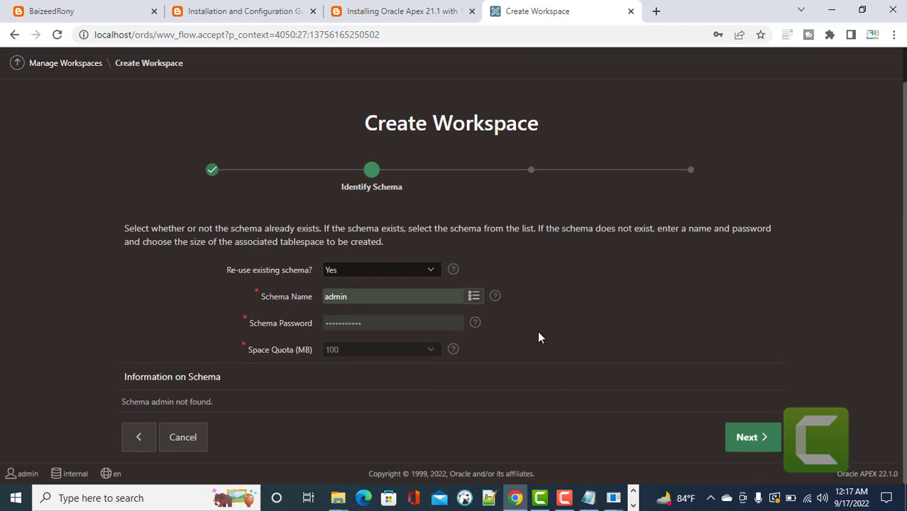
{"action": "left_click", "coordinate": [429, 271]}
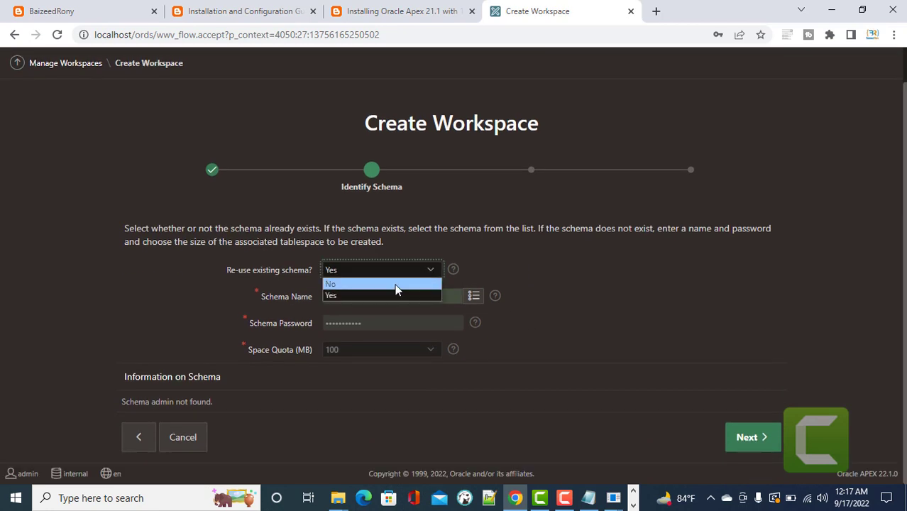
{"action": "left_click", "coordinate": [395, 284]}
{"action": "left_click", "coordinate": [752, 439]}
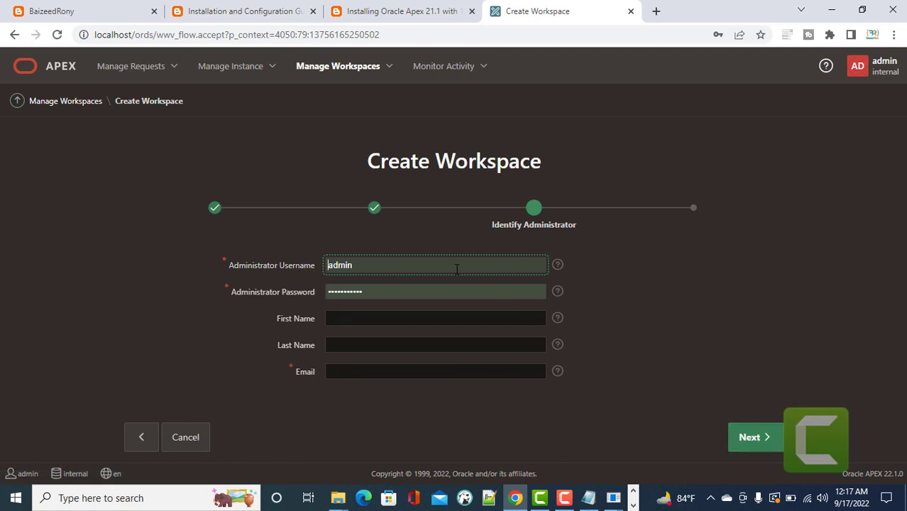
Enter the administrator's e-mail address and confirm creation of the workspace.
{"action": "left_click", "coordinate": [360, 369]}
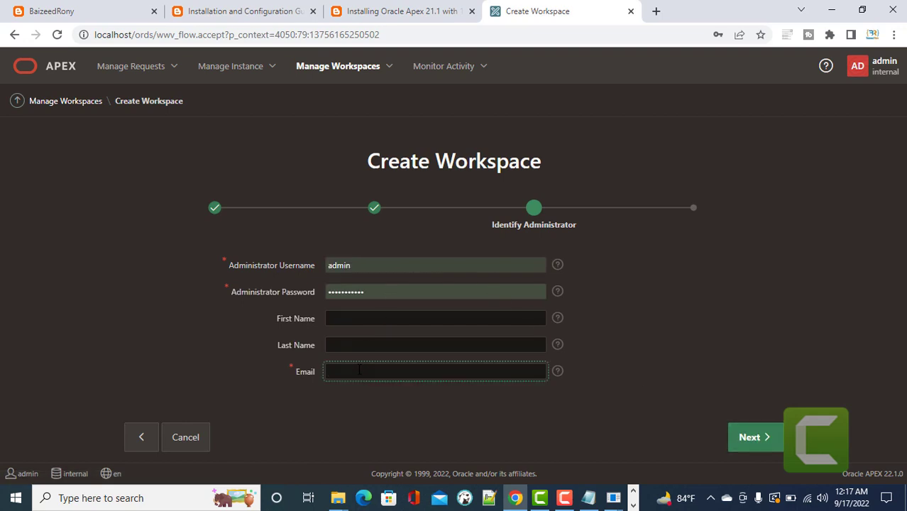
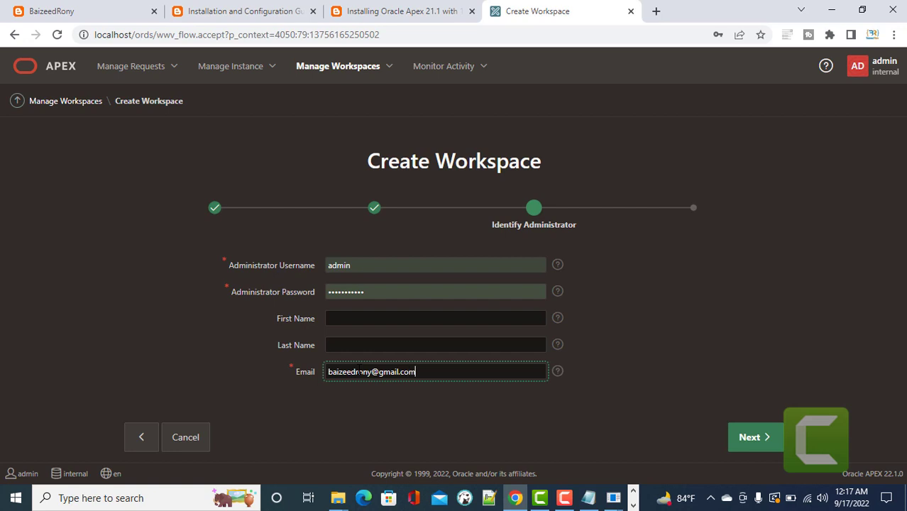
{"action": "left_click", "coordinate": [750, 438]}
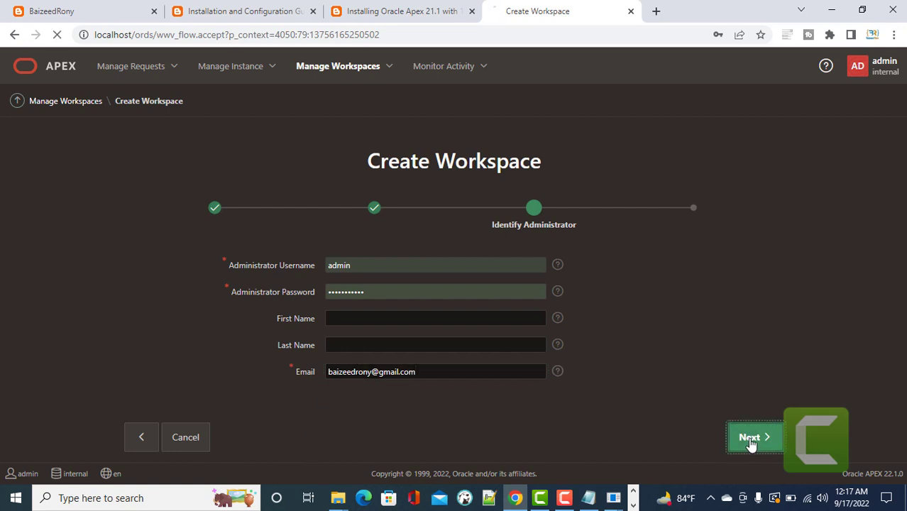
{"action": "scroll", "coordinate": [210, 282], "scroll_direction": "down", "scroll_amount": 3}
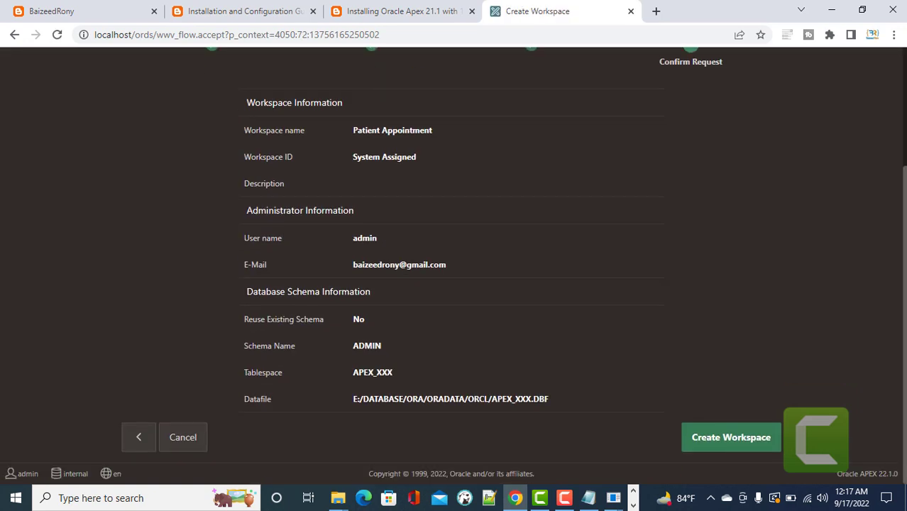
{"action": "left_click", "coordinate": [756, 433]}
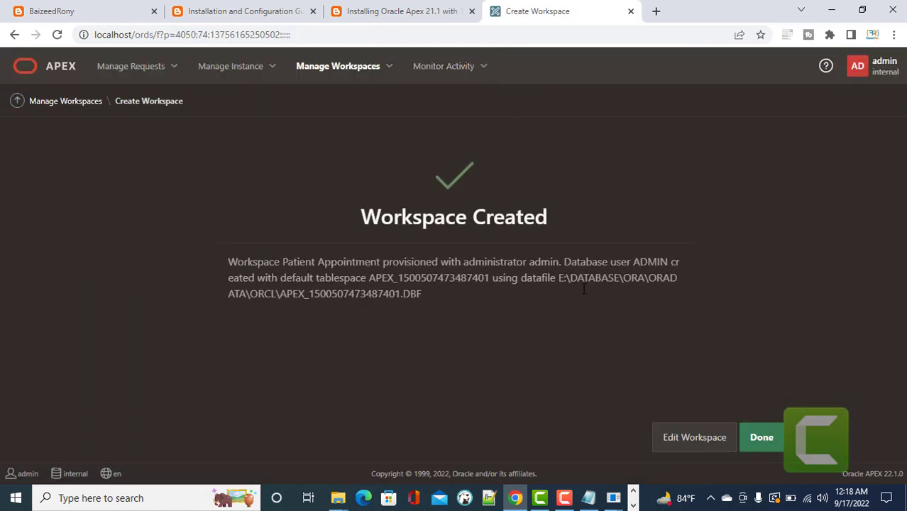
Close the confirmation, sign out as admin and go back to the workspace sign-in page.
{"action": "left_click", "coordinate": [770, 446]}
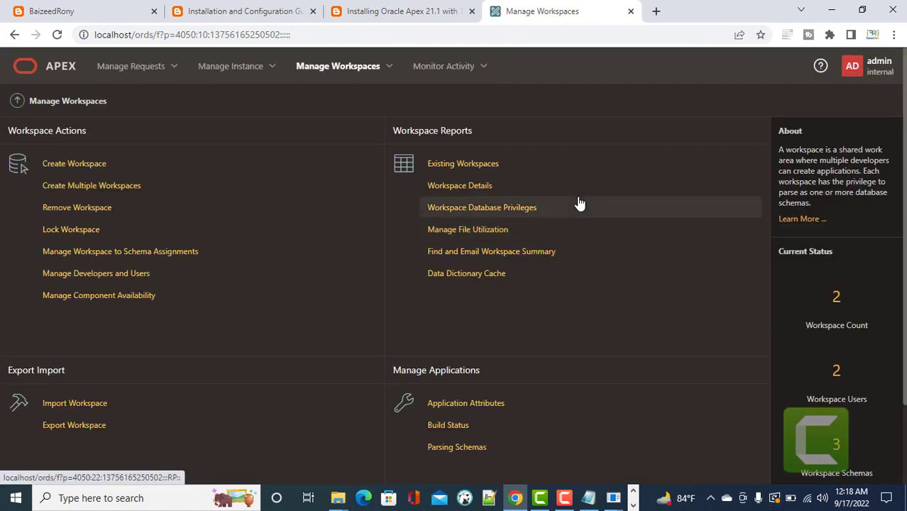
{"action": "left_click", "coordinate": [866, 66]}
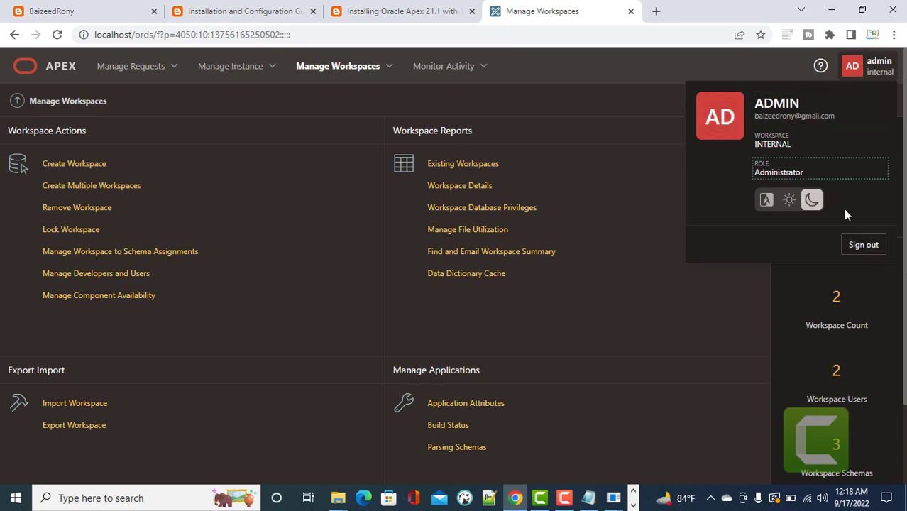
{"action": "left_click", "coordinate": [862, 245]}
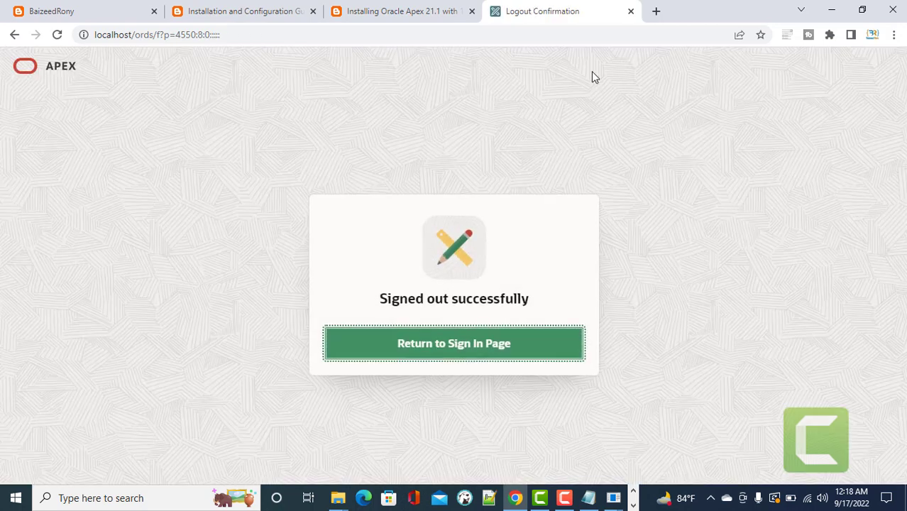
{"action": "left_click", "coordinate": [471, 350]}
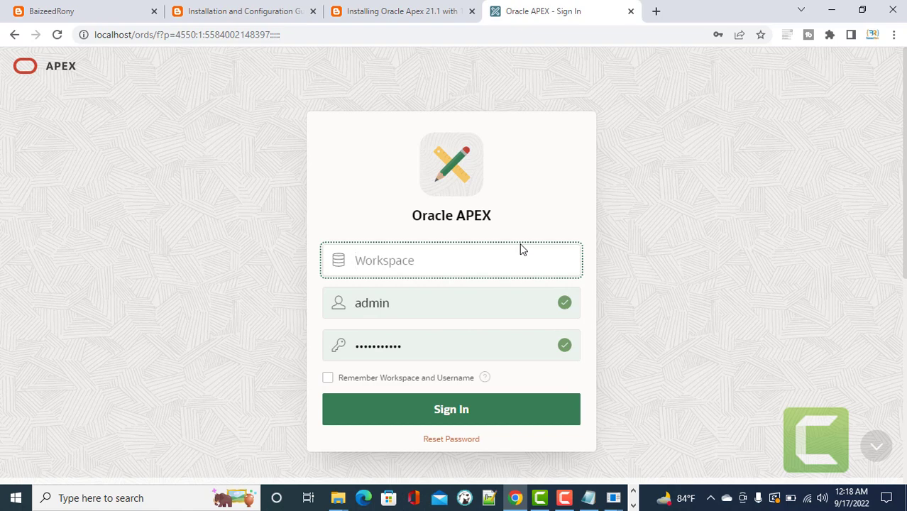
{"action": "left_click", "coordinate": [564, 498]}
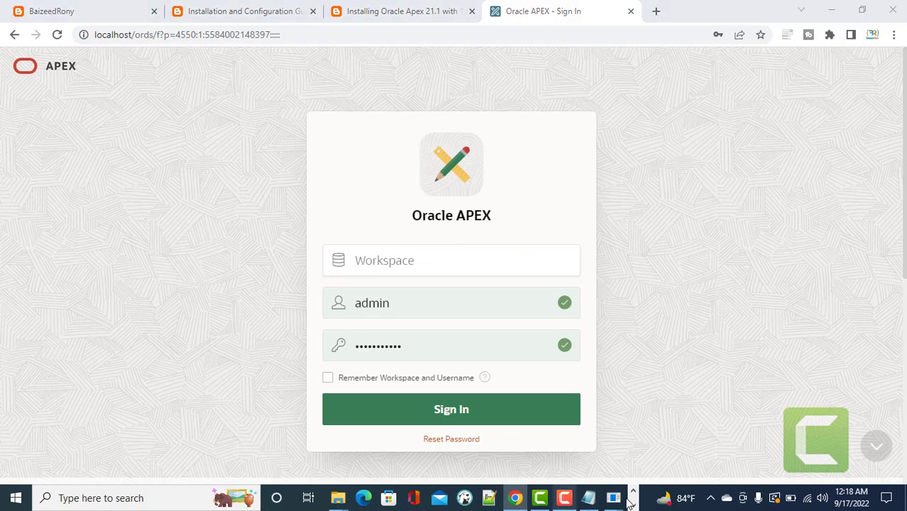